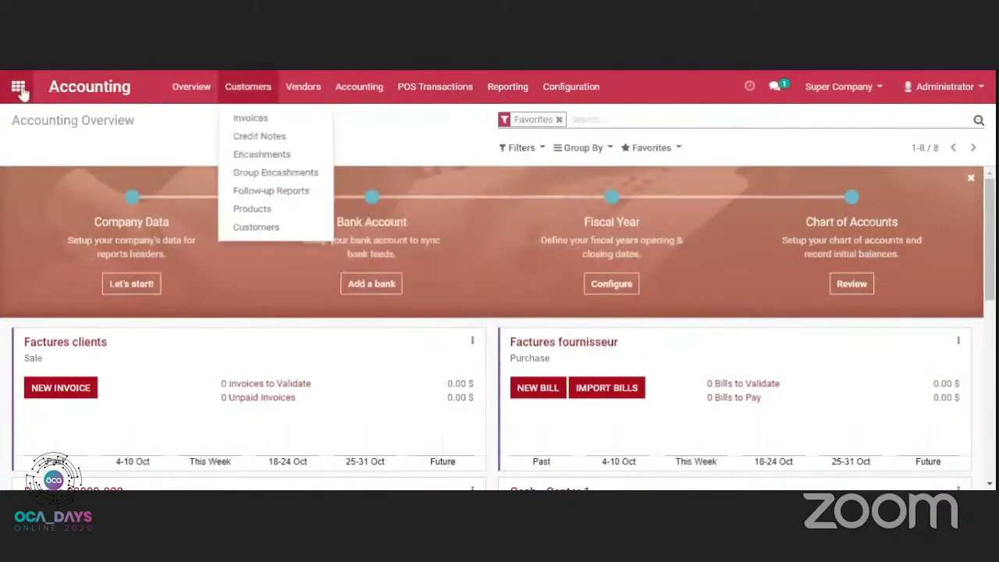
- Open the Center 1 warehouse record from the warehouse list in Inventory
left_click(20, 89)
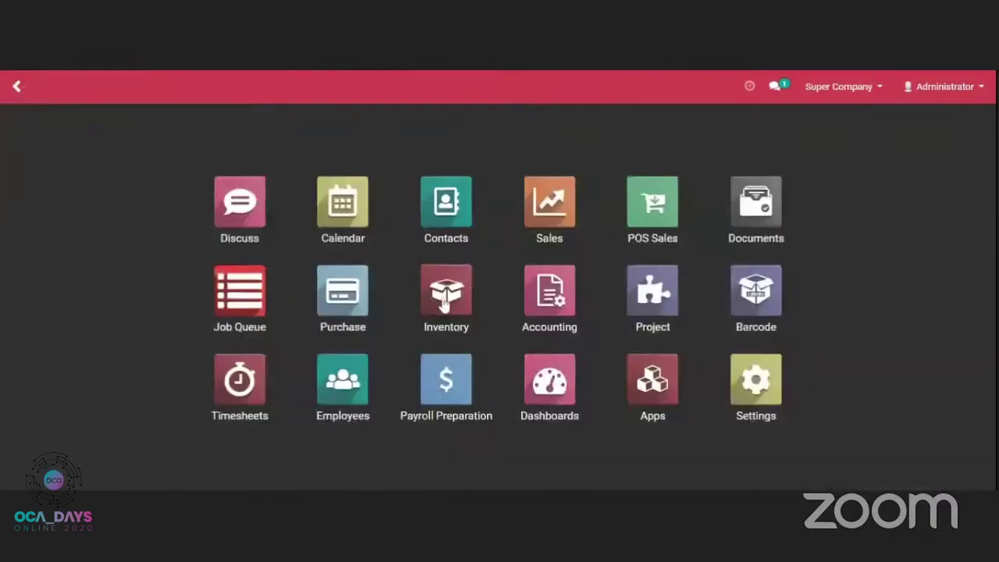
left_click(445, 293)
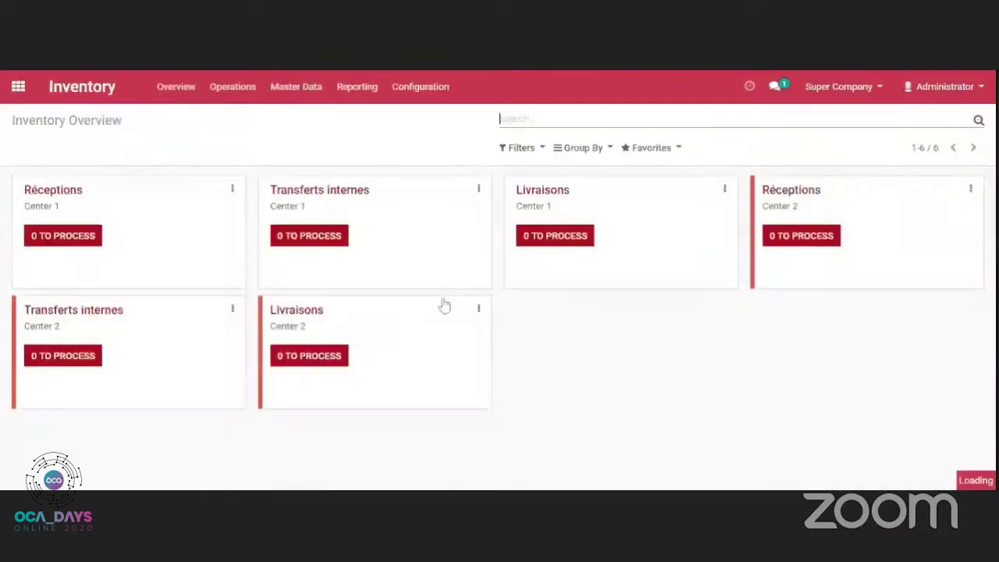
left_click(407, 98)
left_click(412, 154)
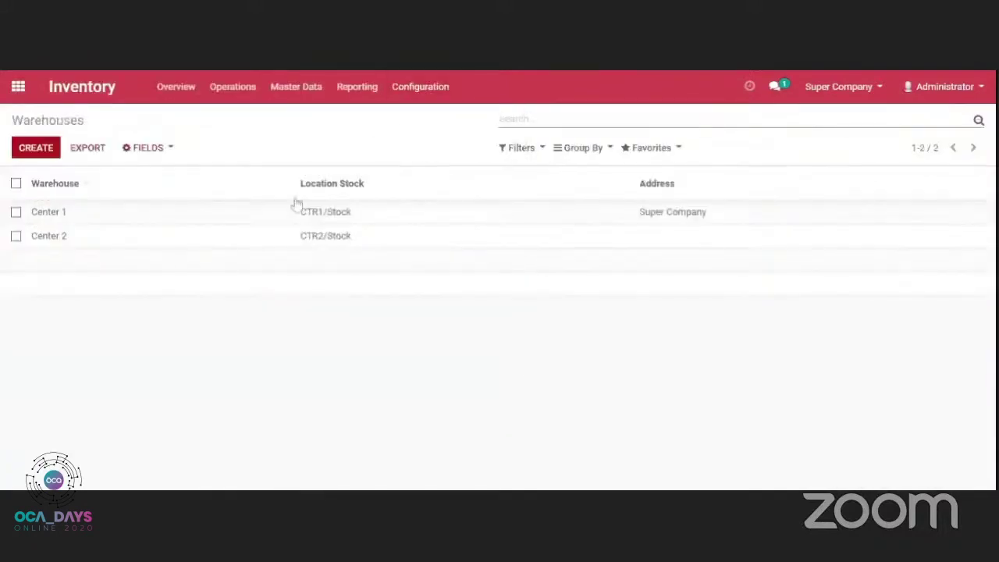
left_click(253, 220)
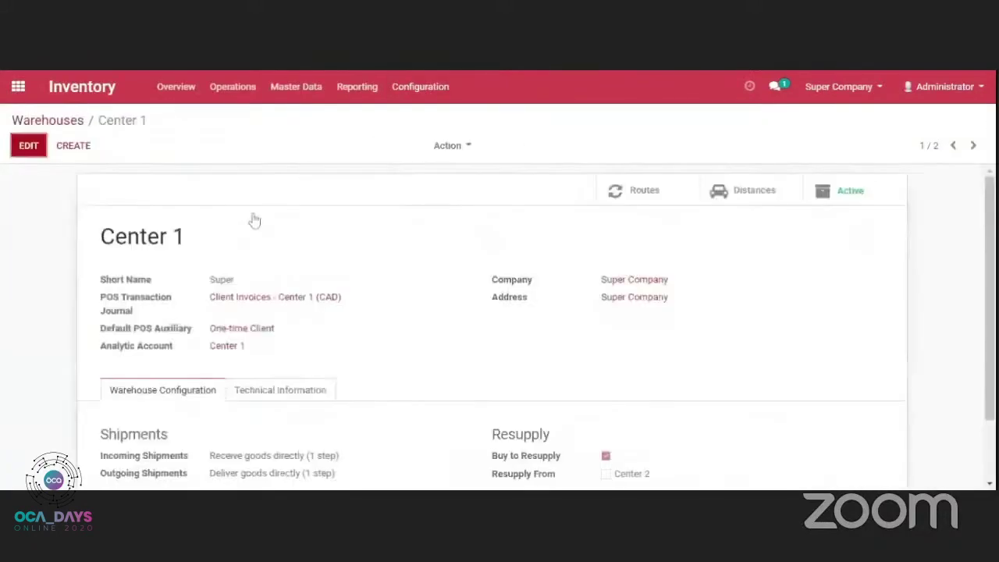
- Review the Center 1 warehouse settings and its linked POS transaction journal, returning to the warehouse record
scroll(471, 307, "down", 1)
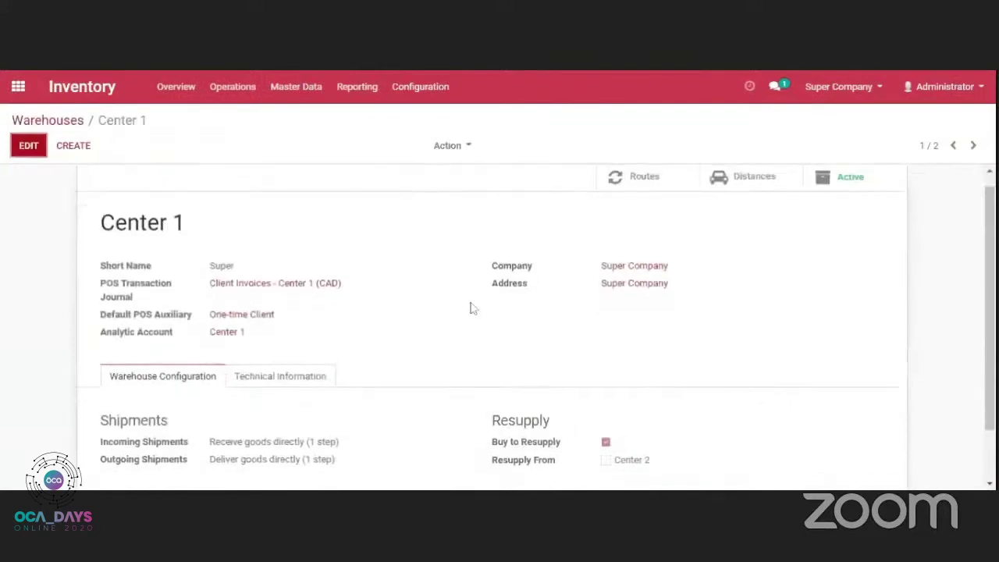
scroll(471, 308, "down", 1)
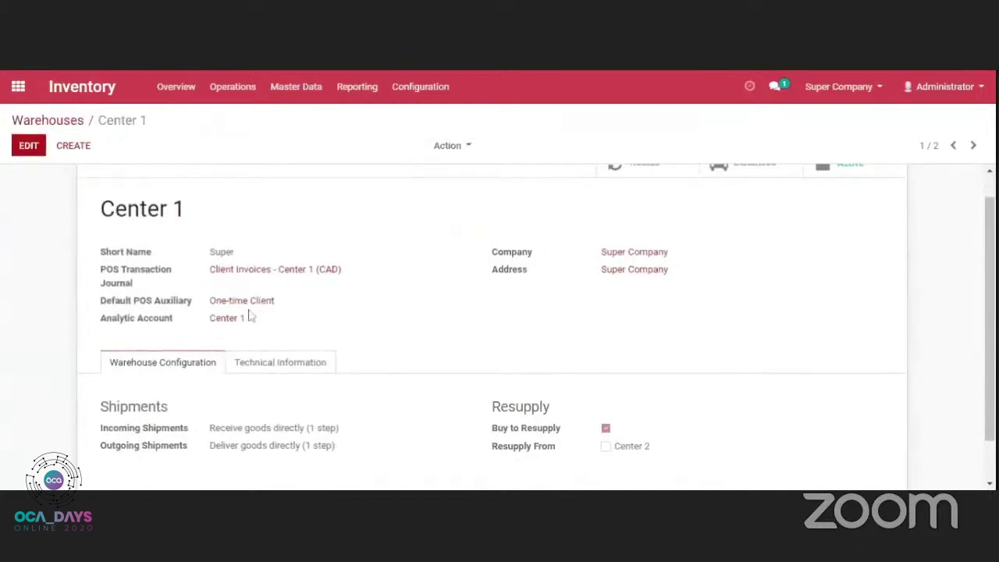
scroll(49, 305, "up", 1)
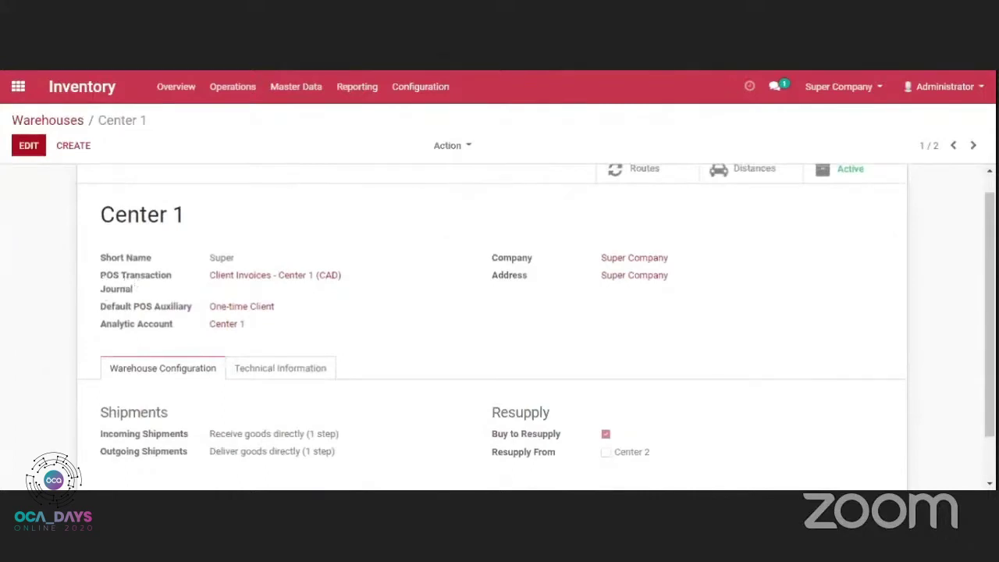
left_click(247, 280)
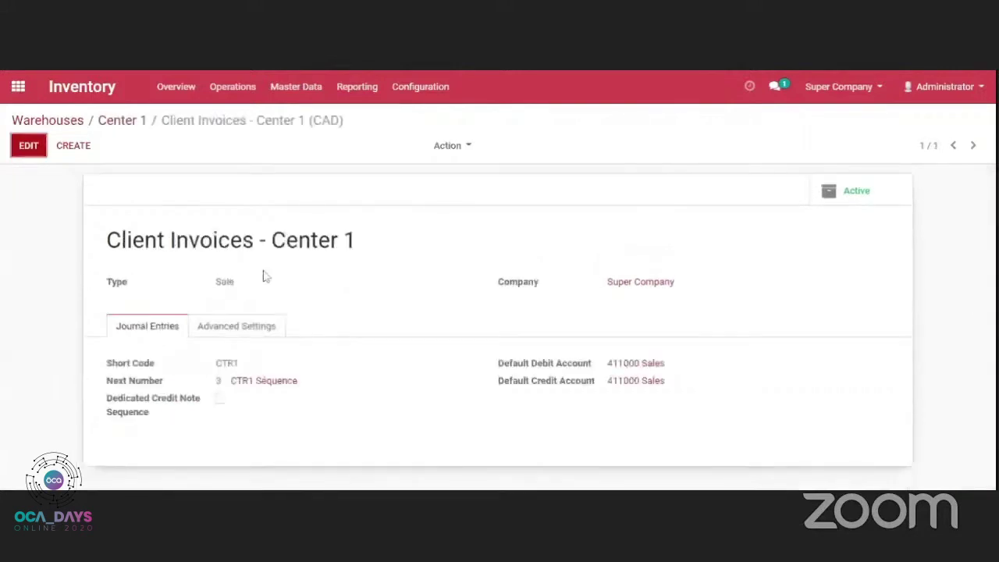
left_click(125, 123)
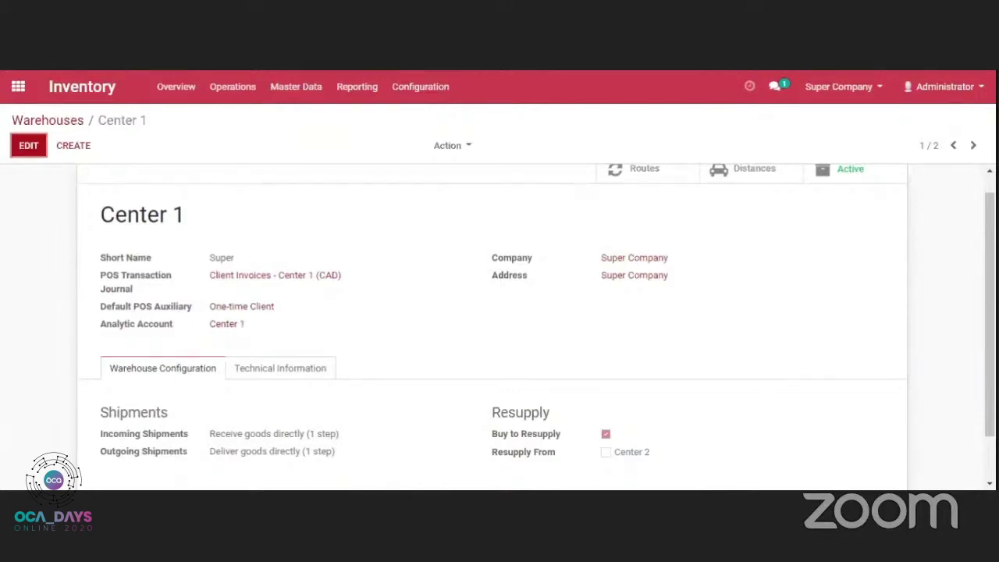
- Open the POS charge code mapping list in Accounting
left_click(17, 88)
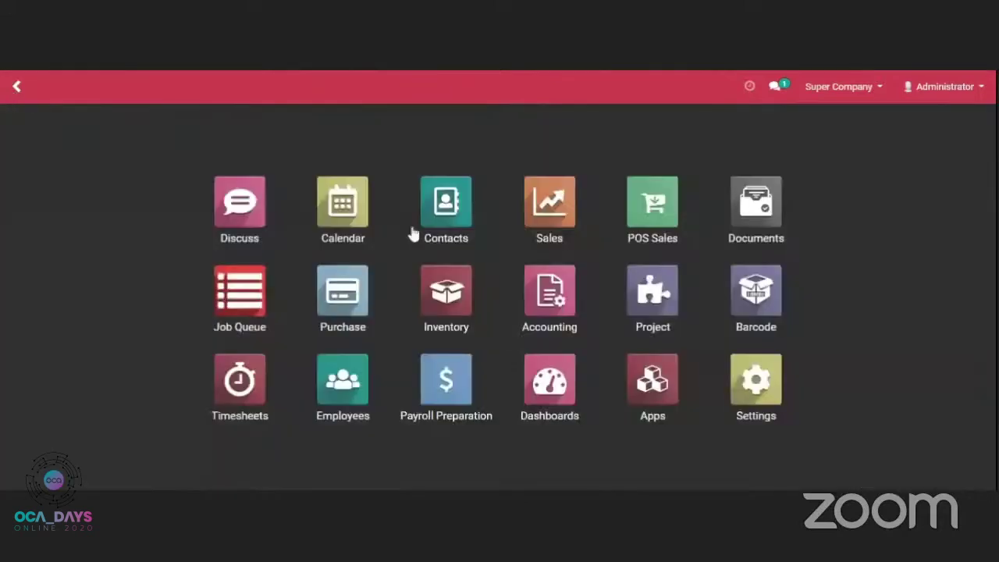
left_click(549, 297)
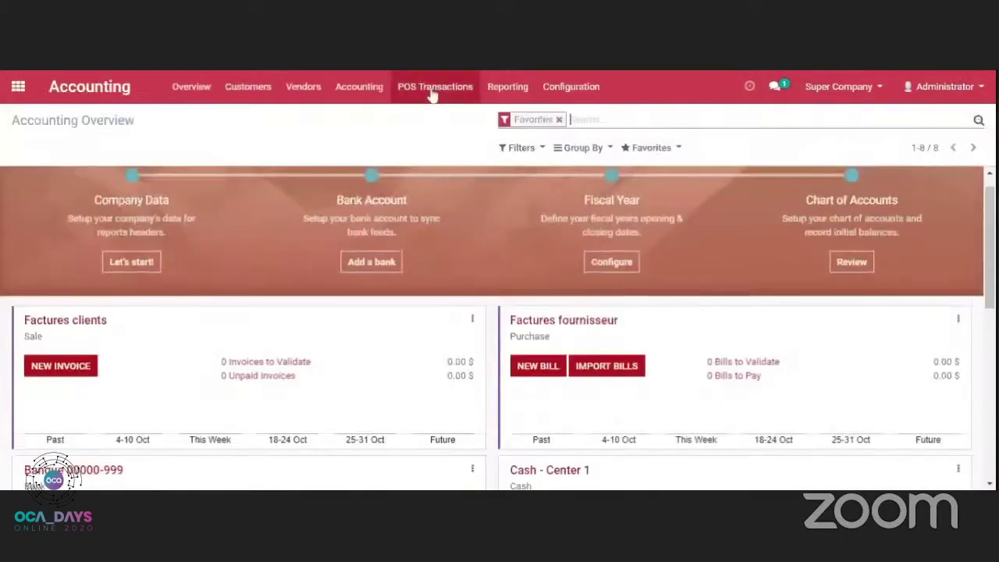
left_click(433, 92)
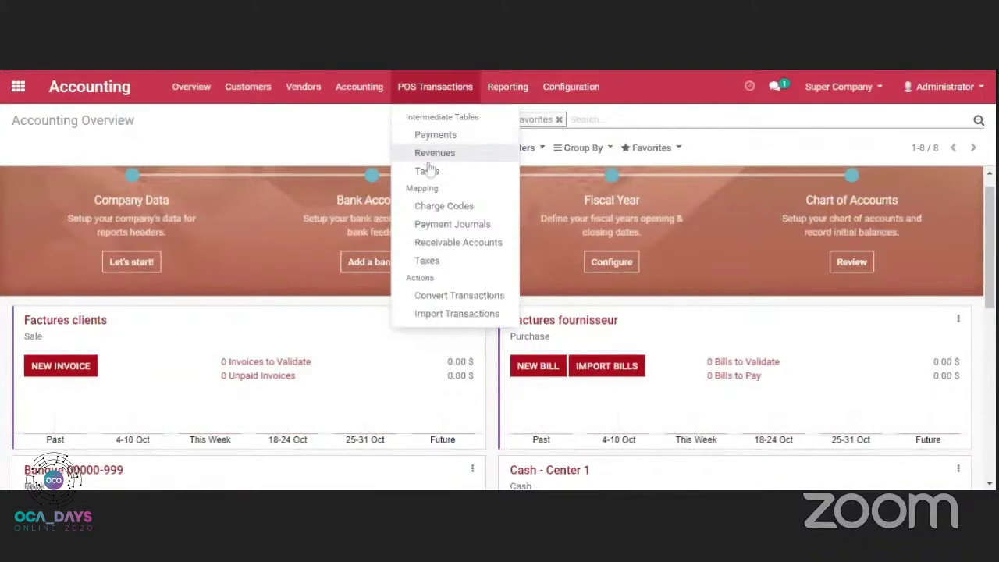
left_click(430, 212)
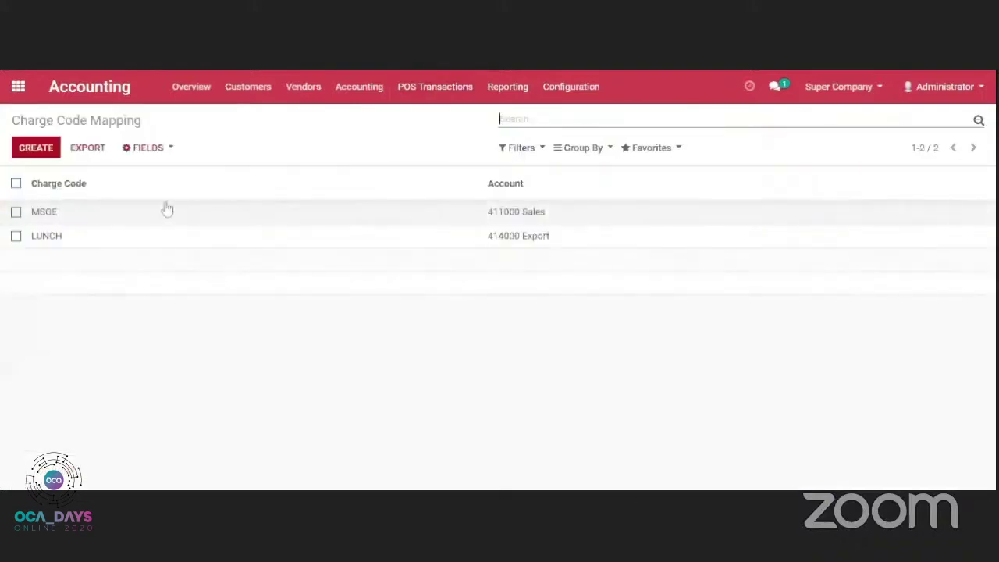
- Examine the MSGE charge code in the mapping list, leaving the row without changing it
left_click(123, 212)
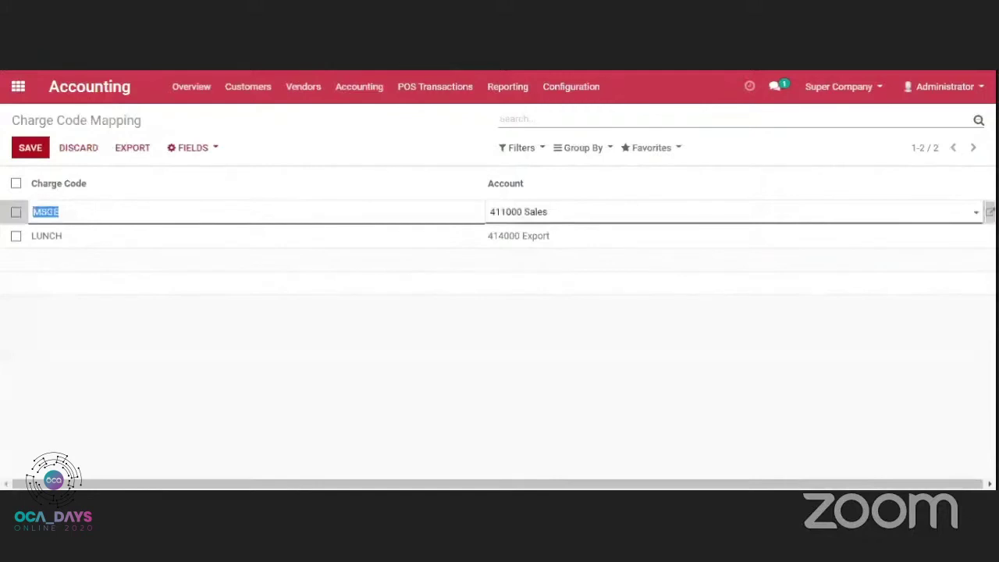
key("End")
key("shift+Left")
key("shift+Left")
key("shift+Left")
key("shift+Left")
left_click(60, 212)
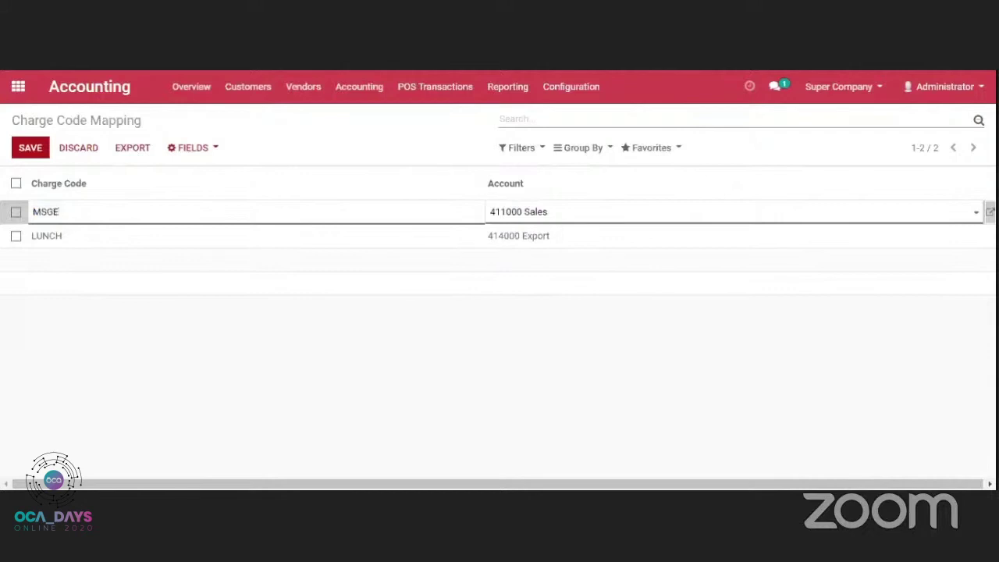
key("shift+Left")
key("shift+Left")
key("shift+Left")
key("shift+Left")
left_click(372, 154)
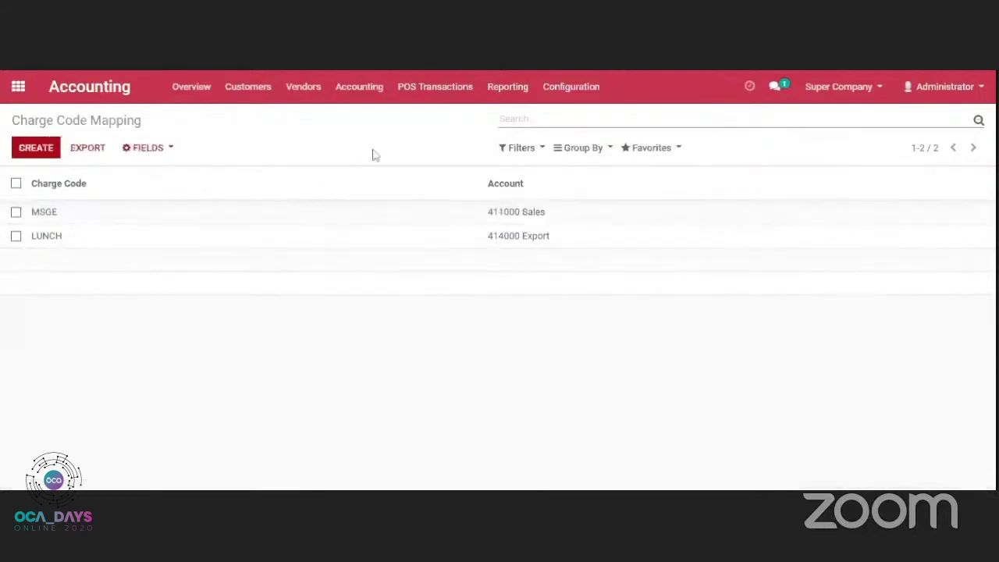
- Check which accounts can be assigned to the MSGE charge code, keeping its current account
left_click(183, 221)
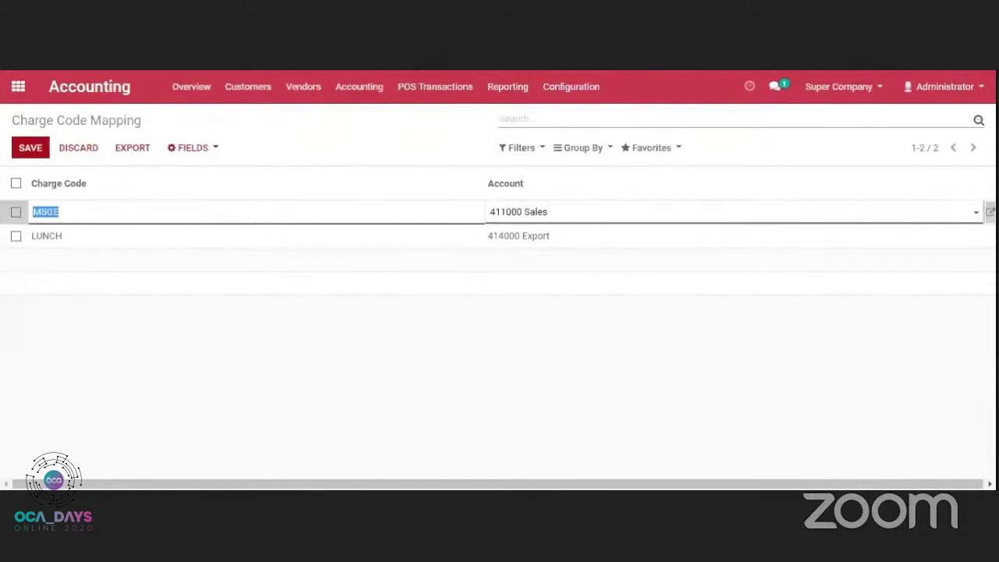
left_click(60, 212)
left_click(550, 212)
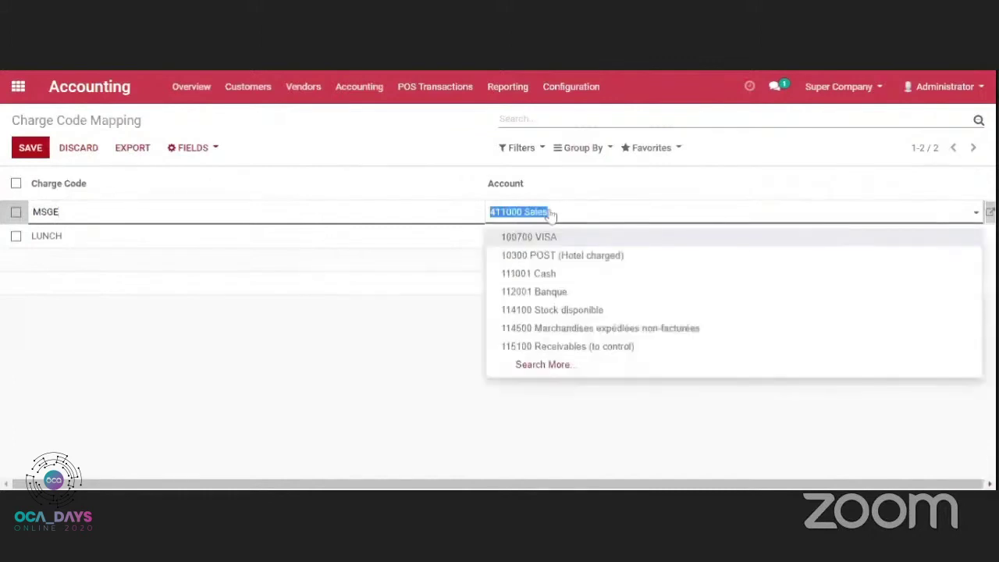
left_click(435, 138)
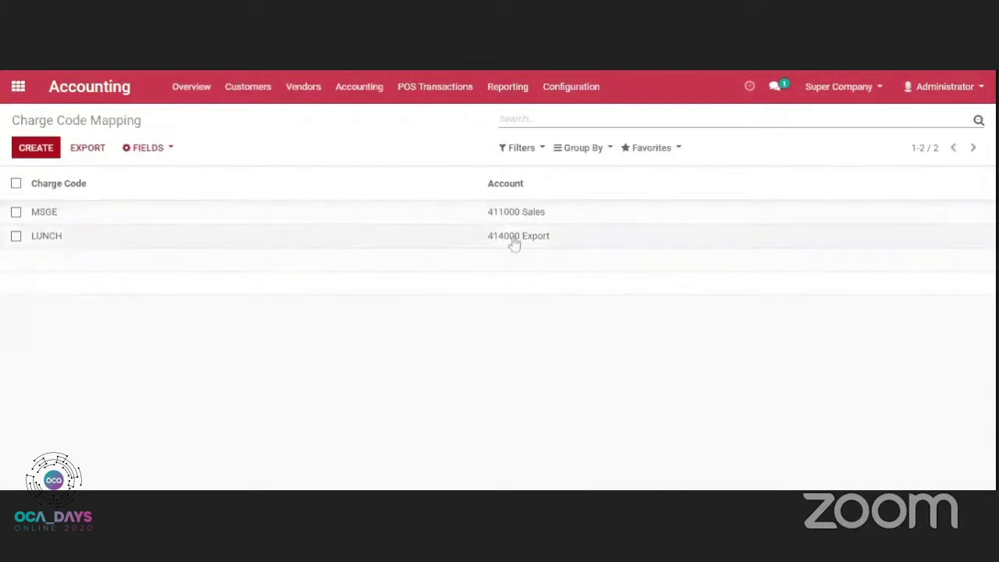
- Open the payment journal mapping and inspect the Center 1 CASH line without changing it
left_click(436, 89)
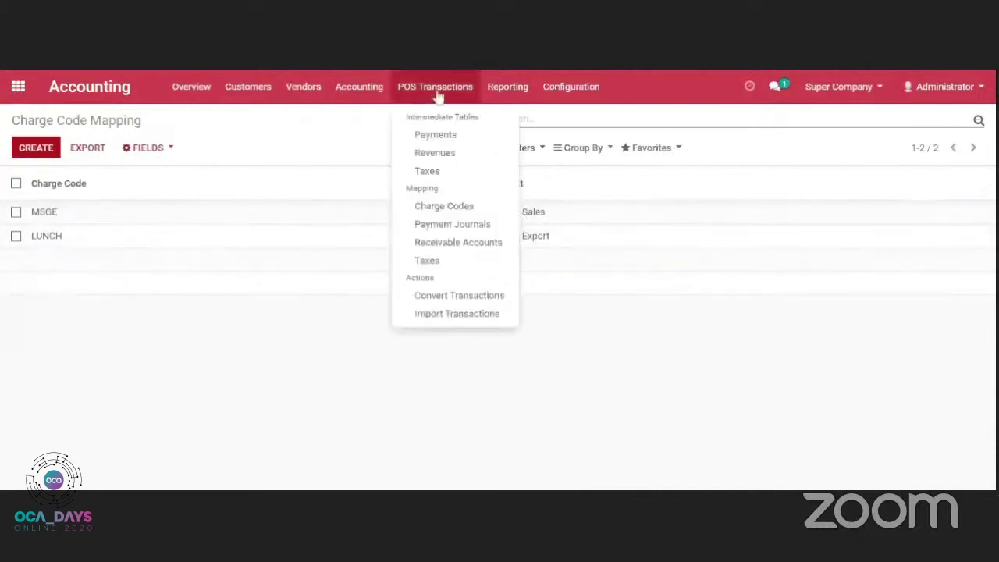
left_click(449, 225)
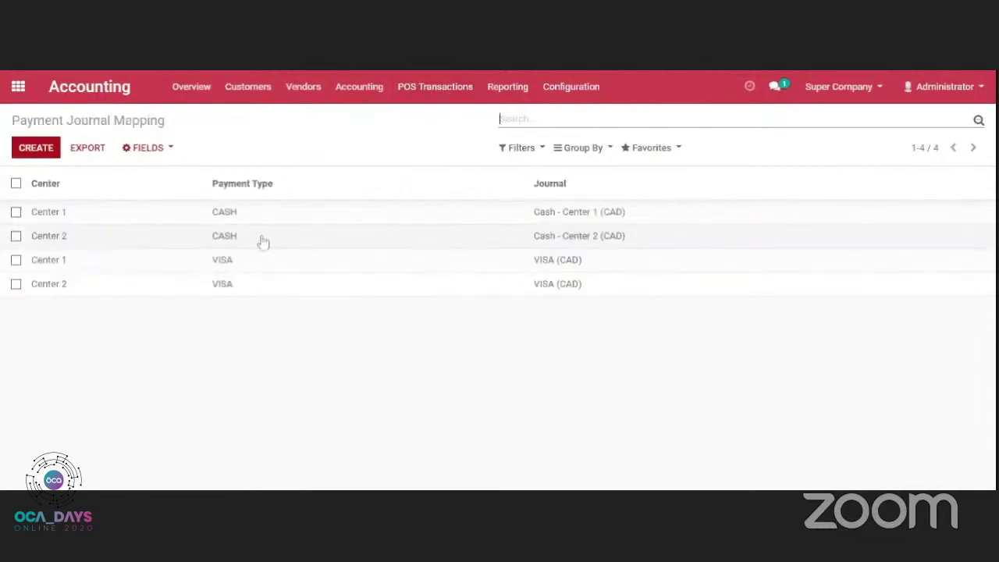
left_click(100, 211)
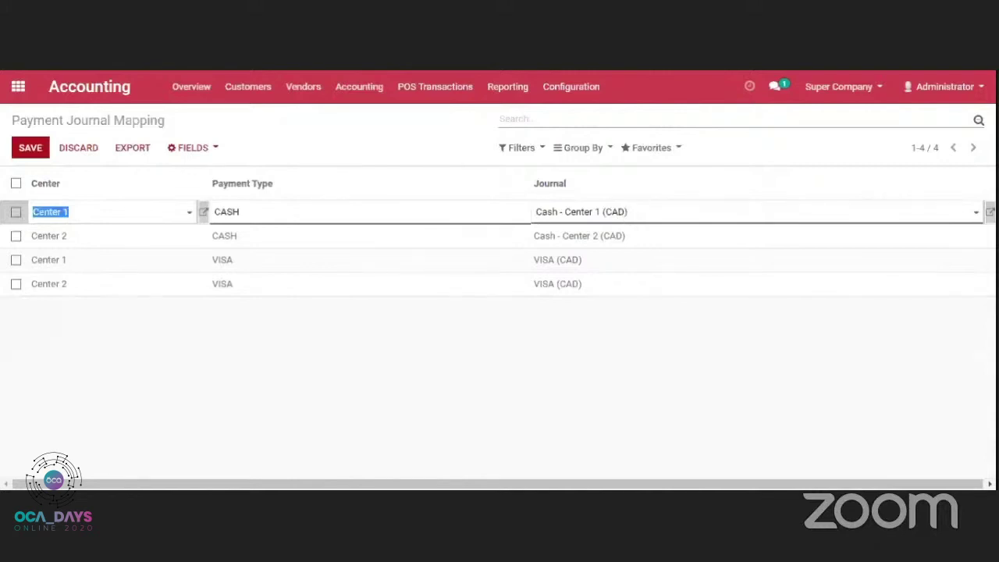
left_click(448, 165)
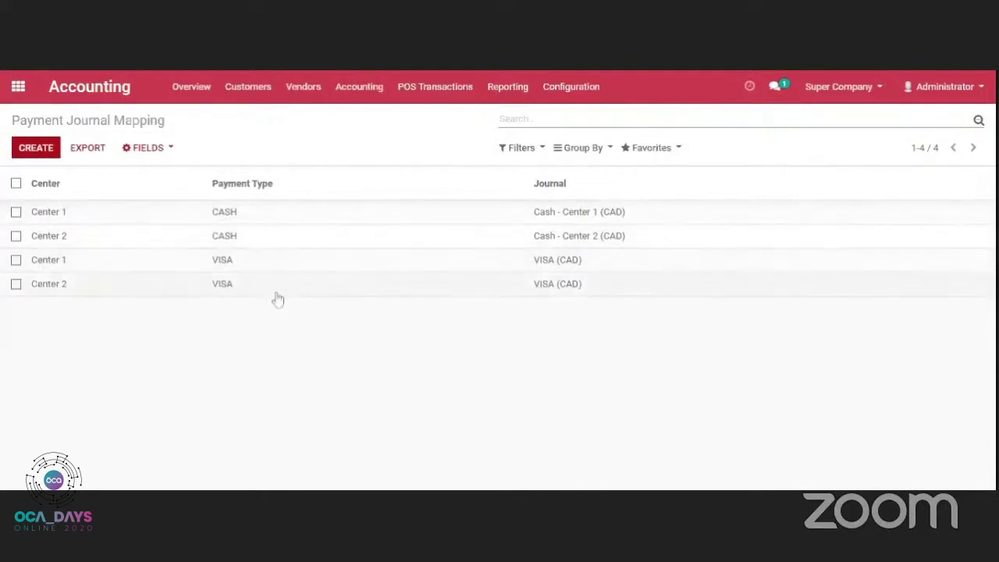
- Open the receivable account mapping and inspect the CASH payment type line without changing it
left_click(423, 89)
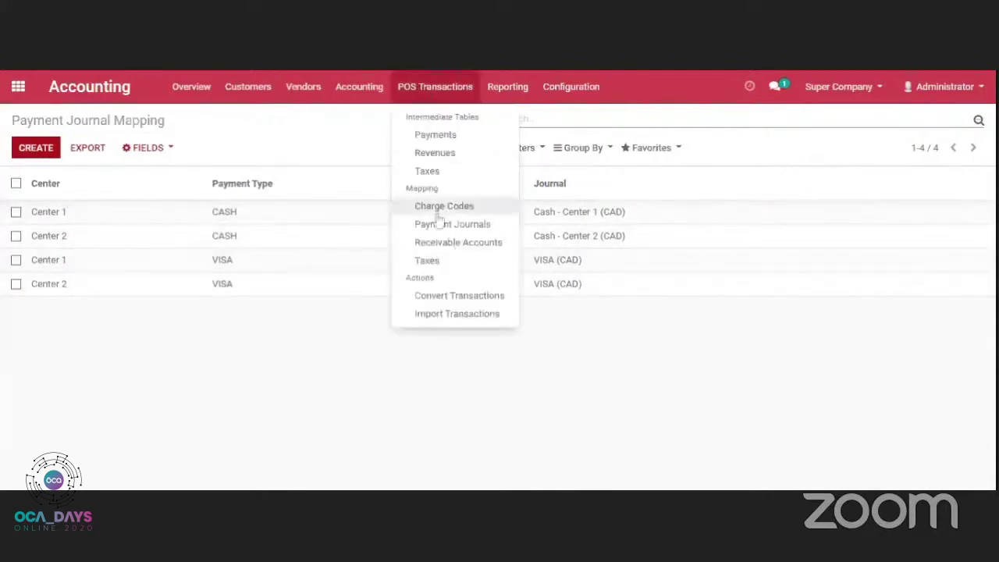
left_click(436, 242)
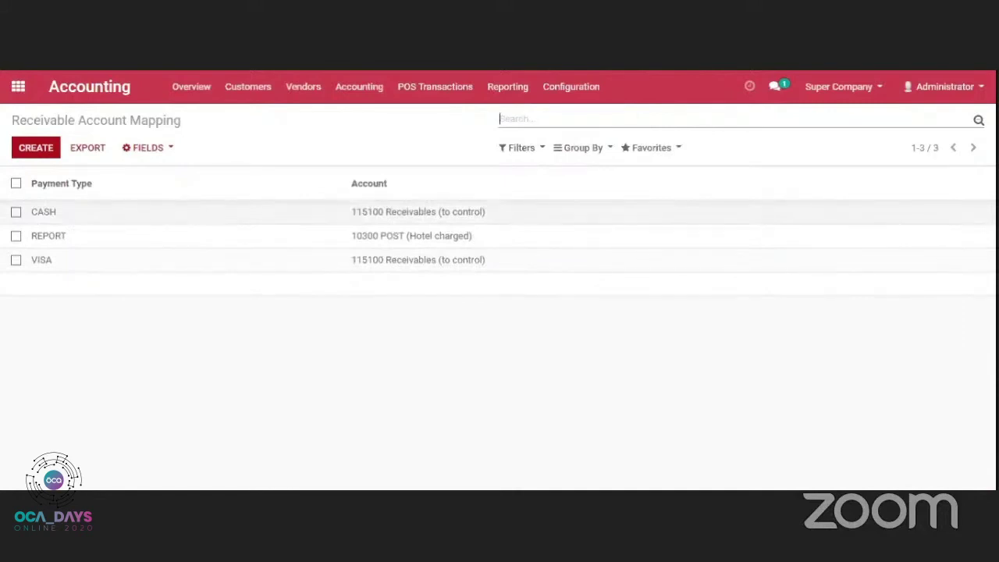
left_click(70, 219)
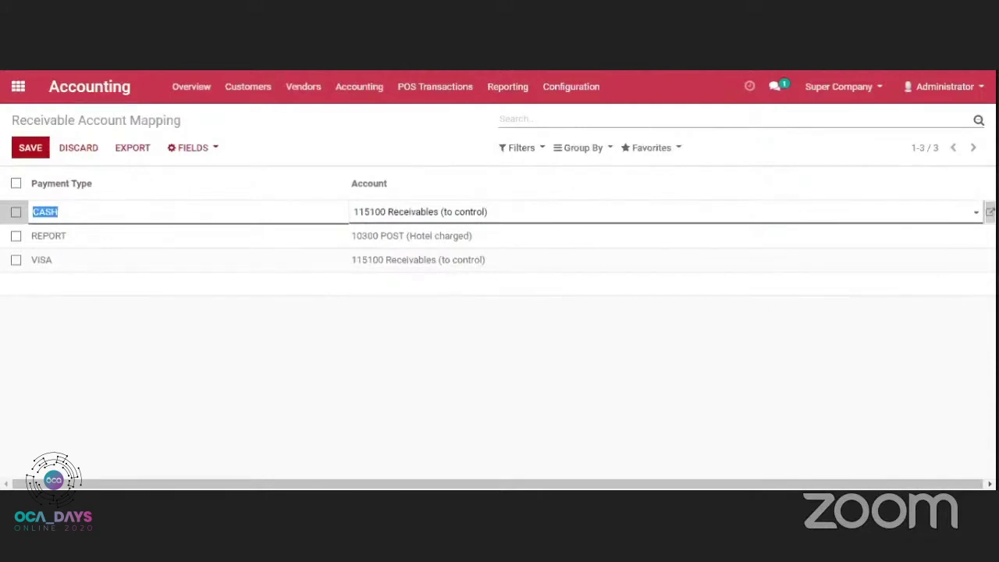
left_click(413, 161)
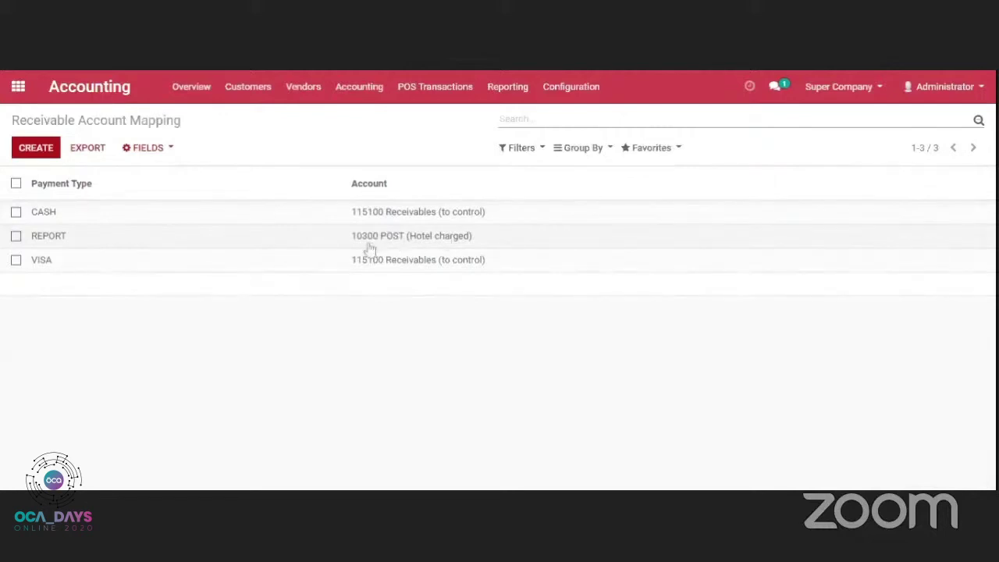
- Open the POS tax mapping and inspect the account and tax of the VAT line without changing them
left_click(434, 90)
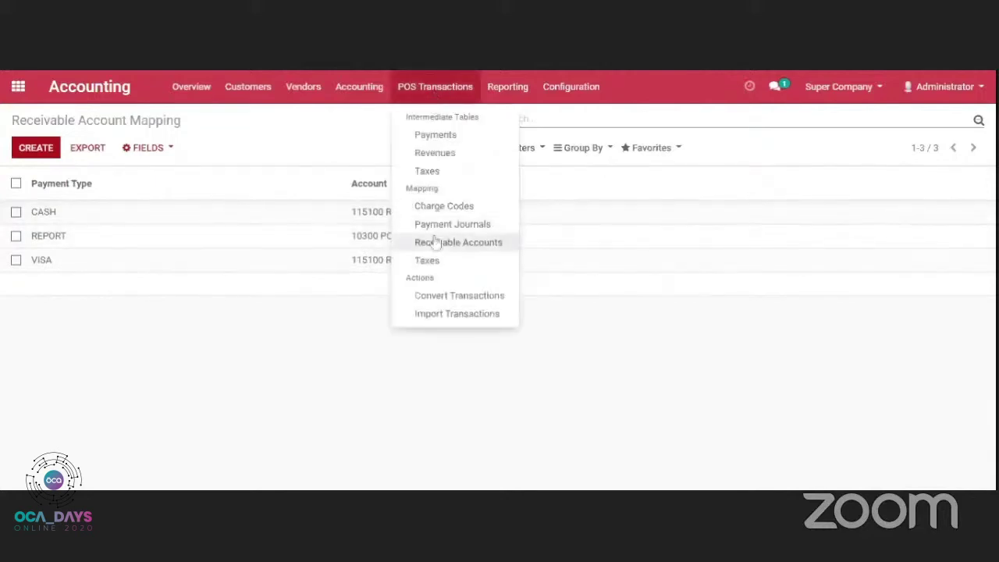
left_click(428, 260)
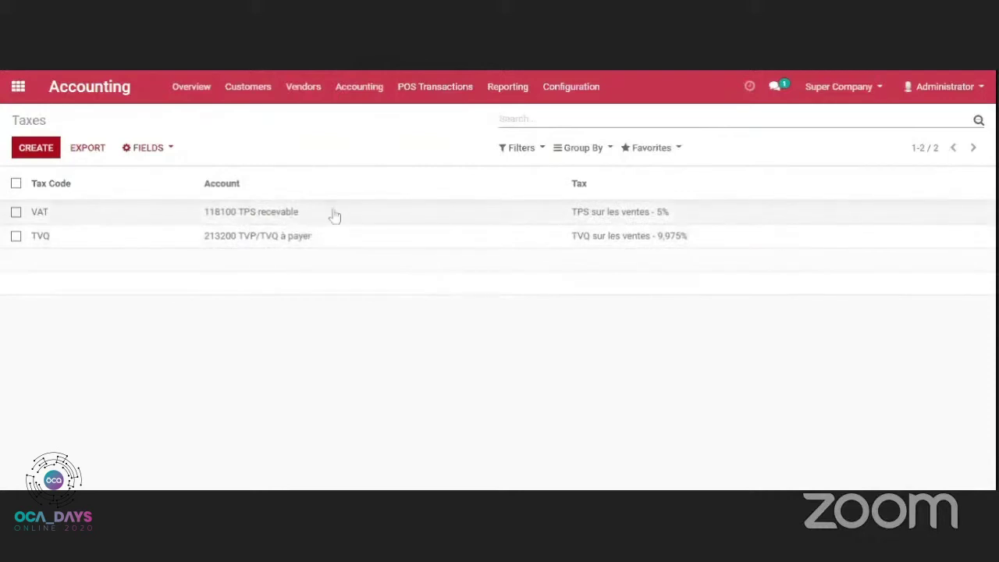
left_click(290, 218)
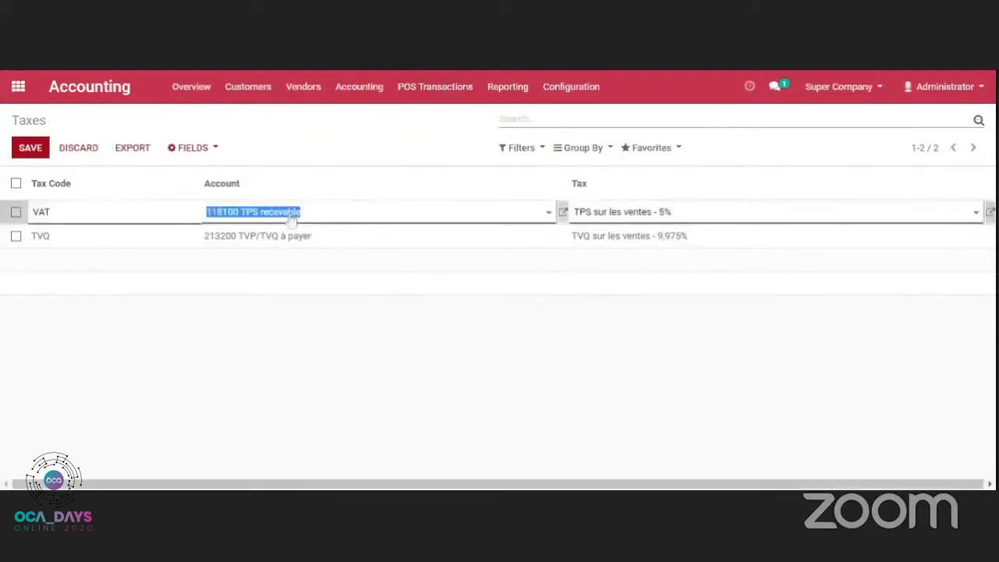
left_click(613, 213)
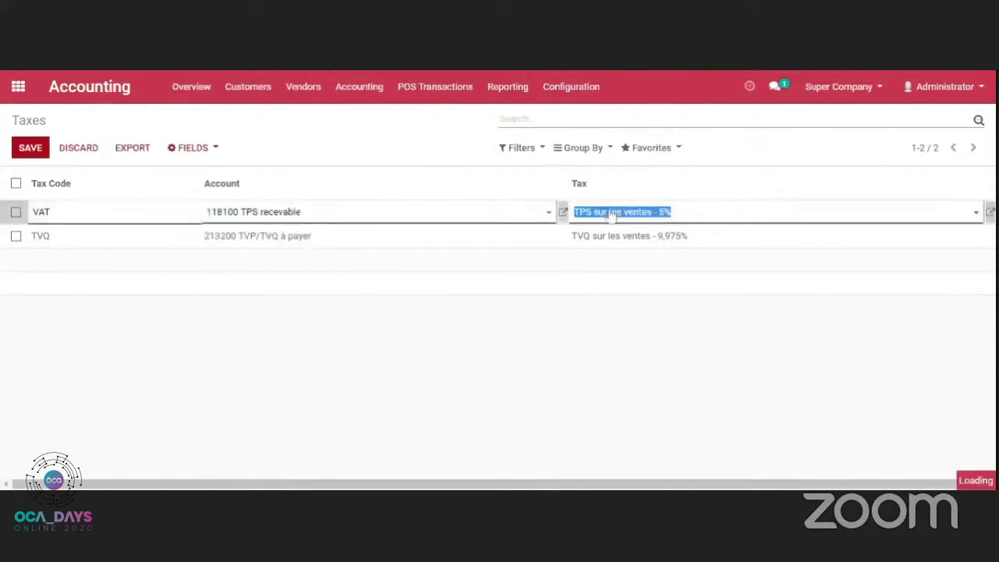
left_click(414, 154)
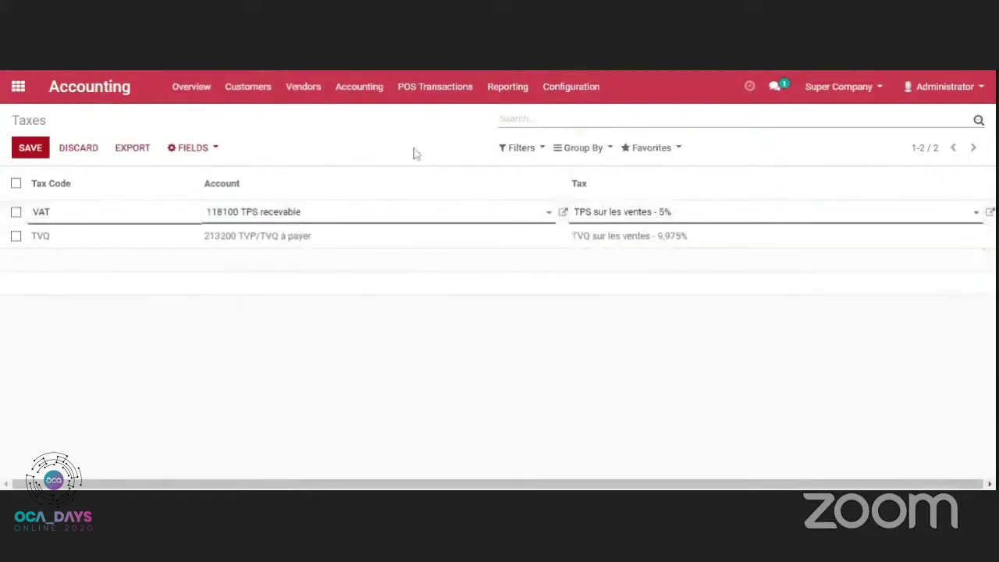
- Open the intermediate POS payments table and remove the Not Converted filter to list all payments
left_click(433, 90)
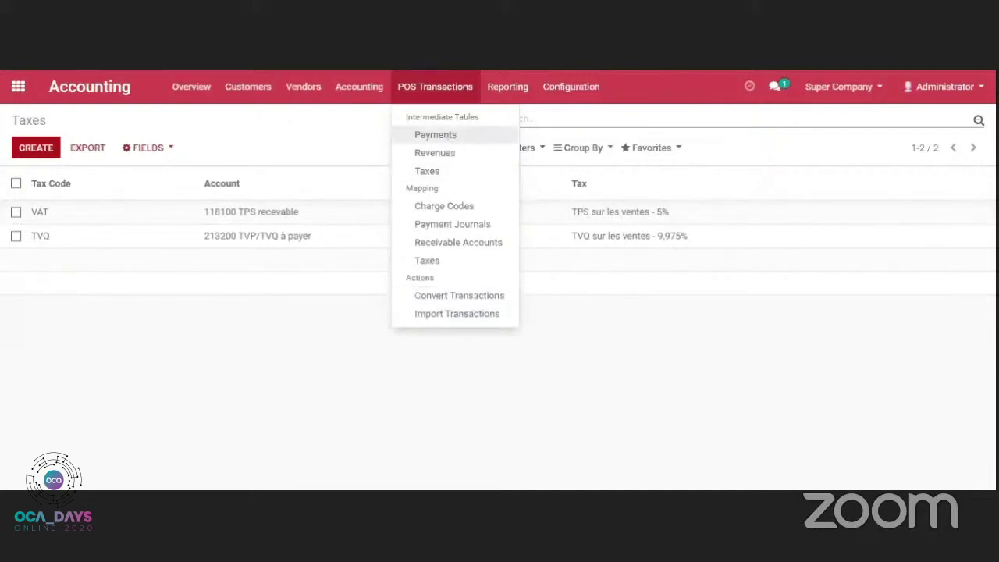
left_click(449, 140)
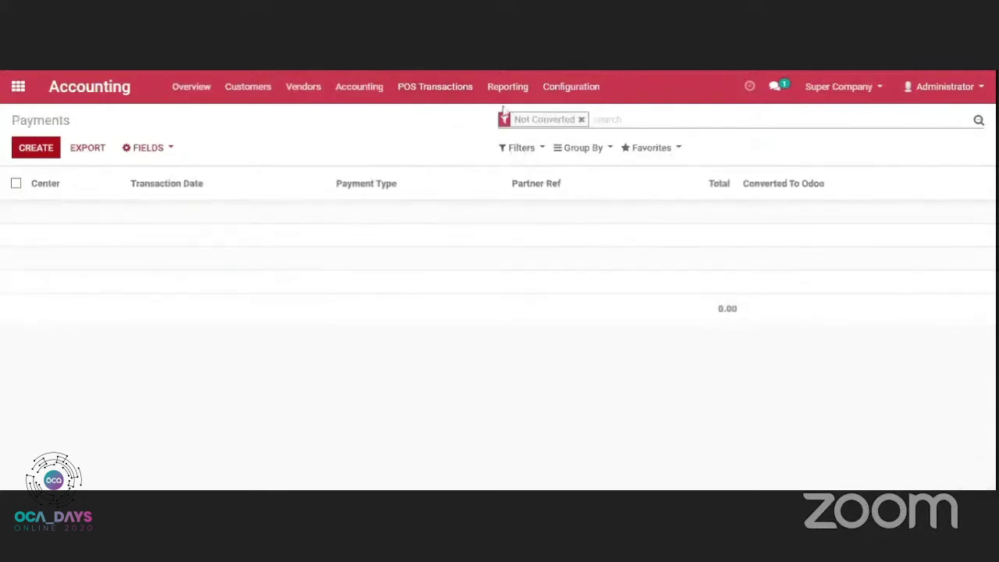
left_click(581, 119)
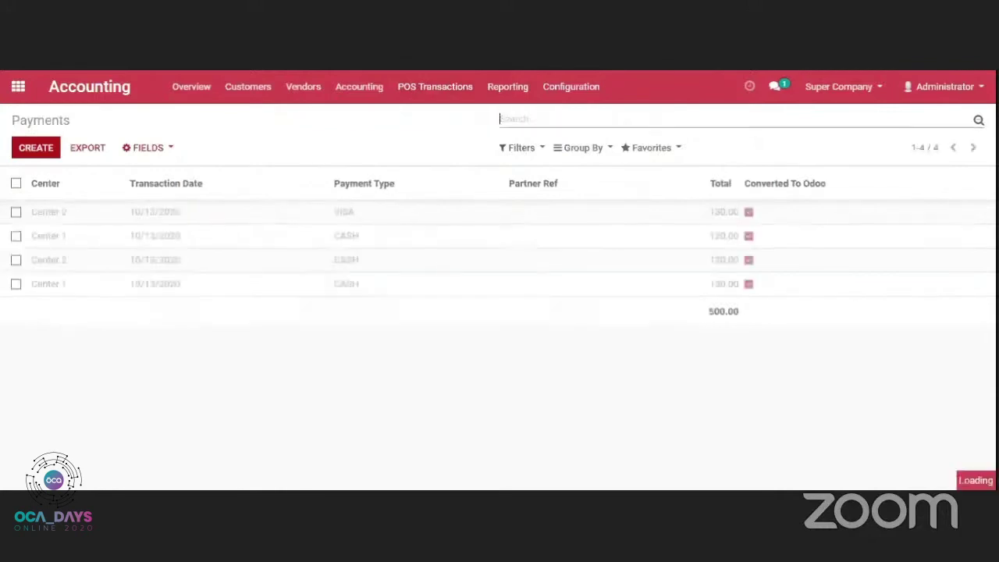
left_click(422, 93)
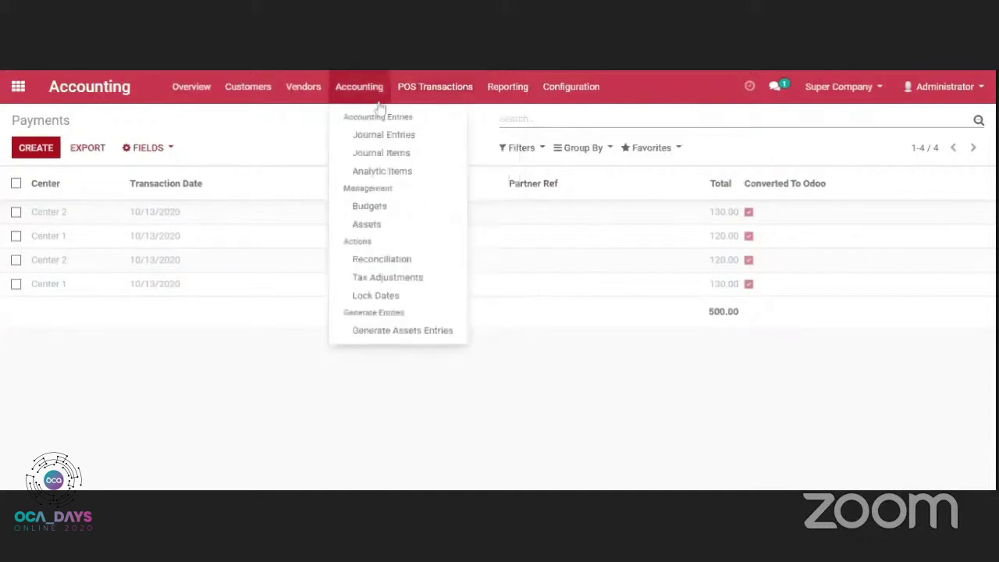
left_click(290, 136)
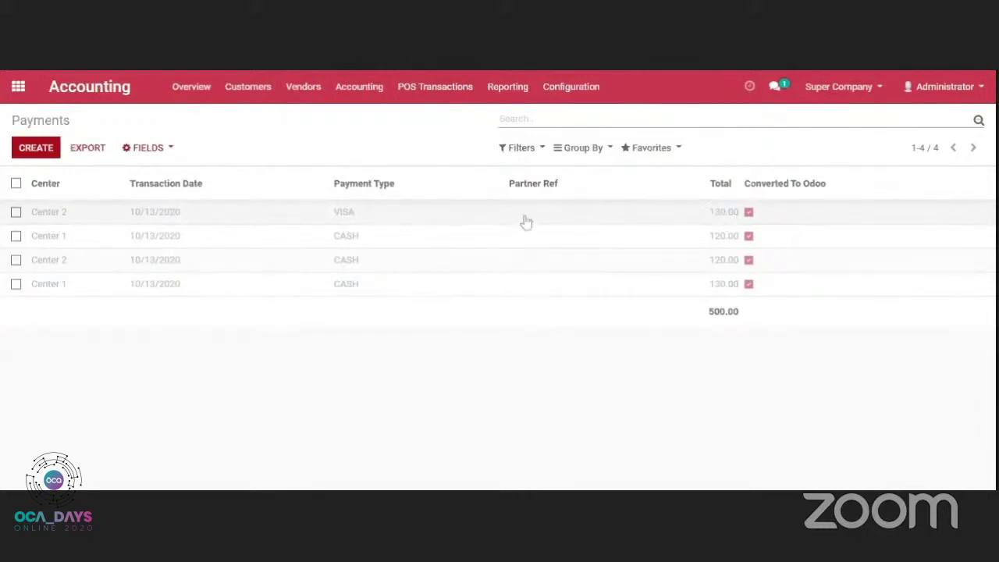
left_click(438, 92)
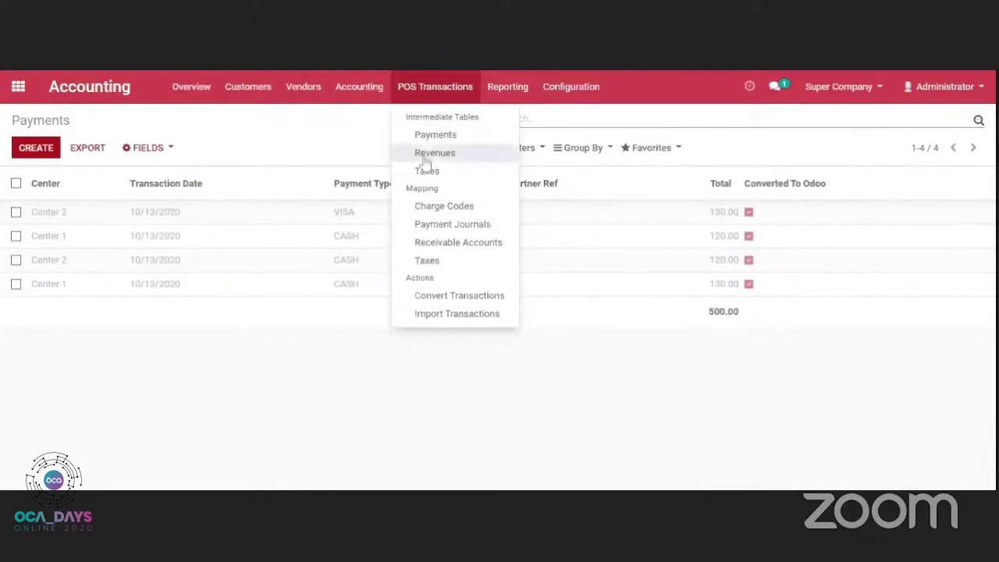
left_click(311, 142)
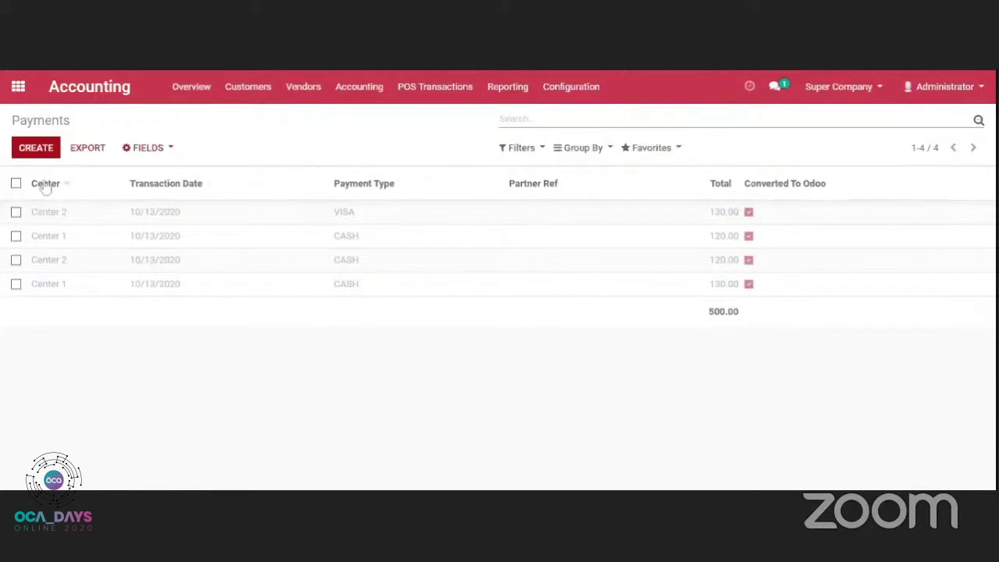
- Inspect the partner reference of the Center 2 VISA payment line without changing it
left_click(541, 213)
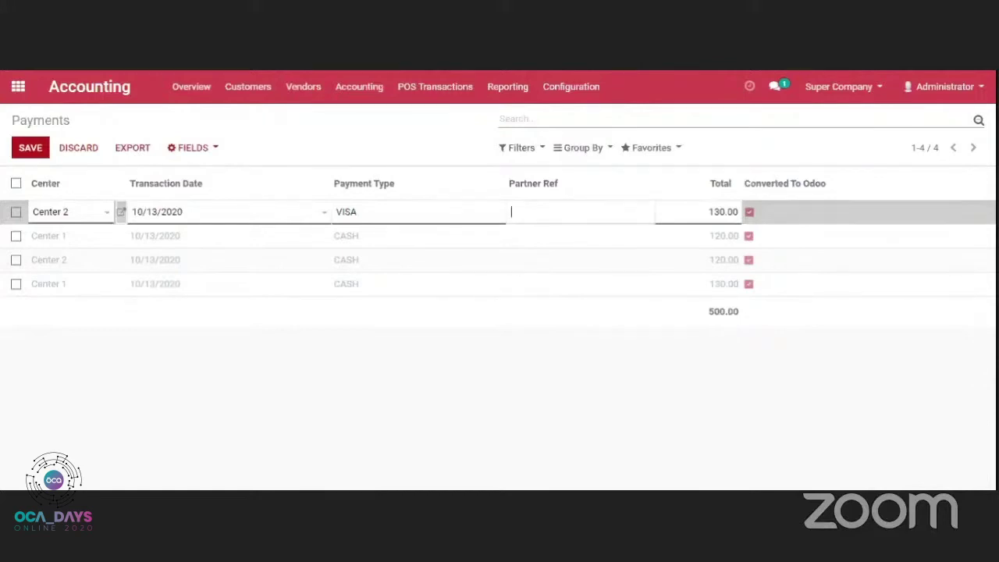
key("Tab")
left_click(383, 145)
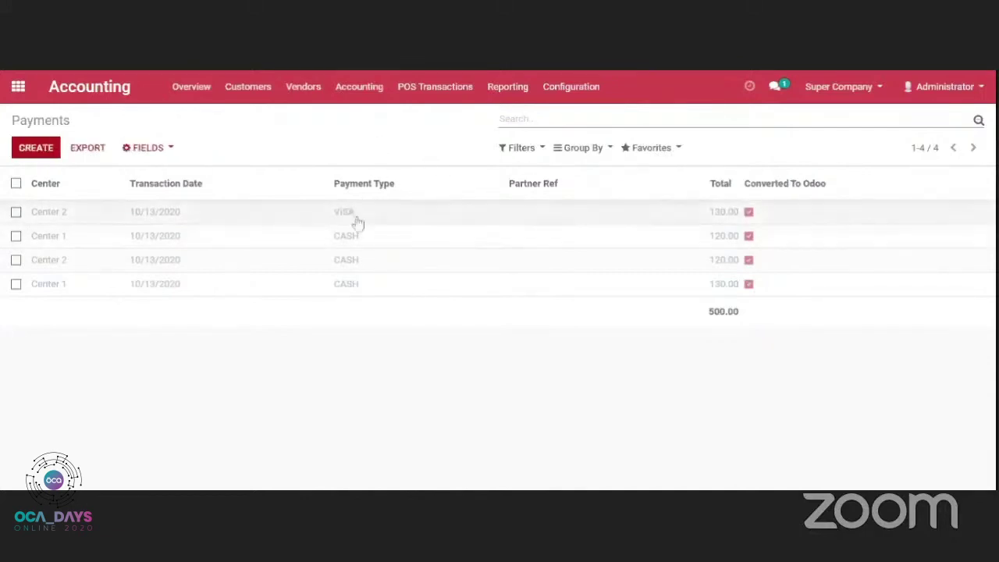
- List all intermediate POS revenues without the Not Converted filter and inspect the center and charge code of the first Center 1 MSGE line
left_click(456, 91)
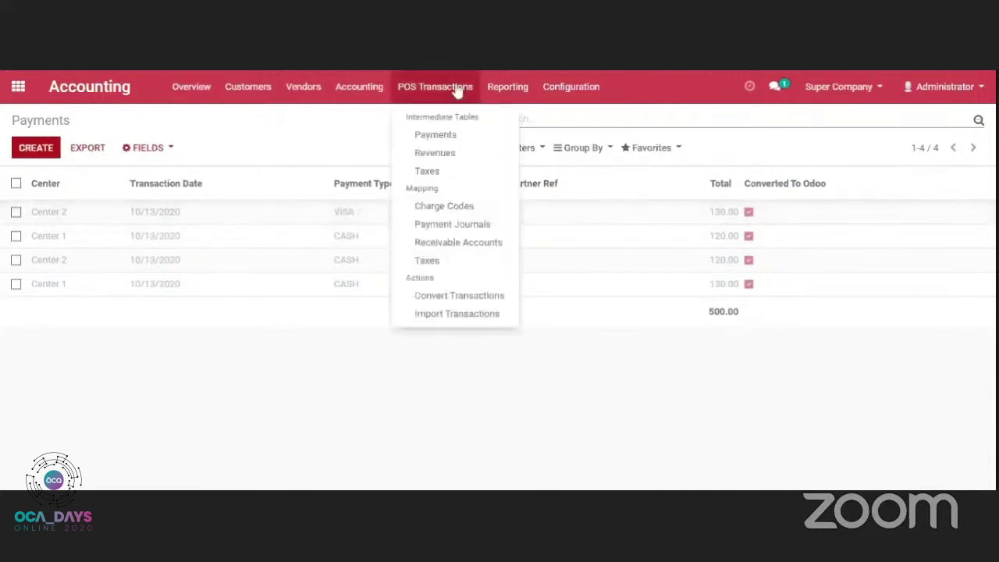
left_click(439, 152)
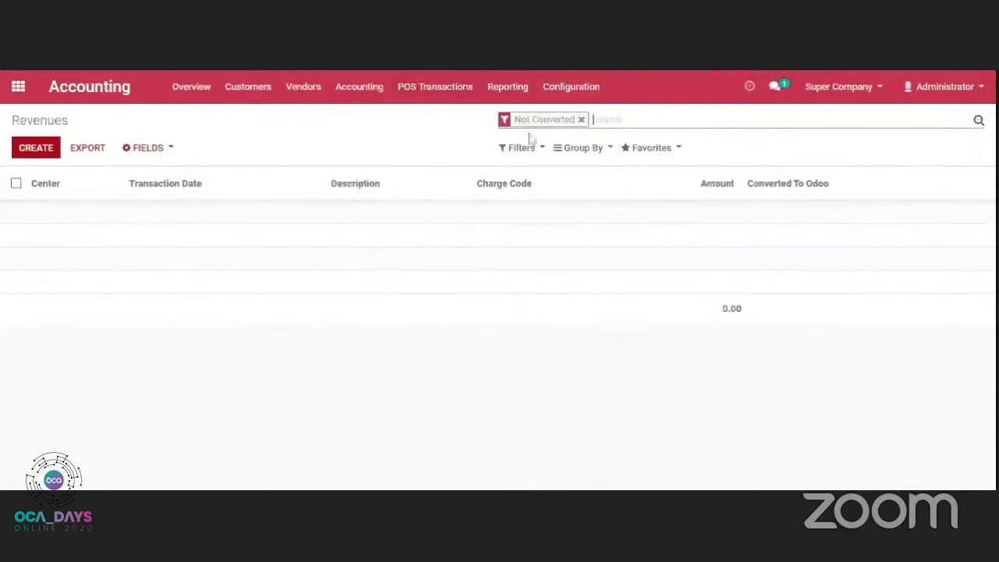
left_click(580, 119)
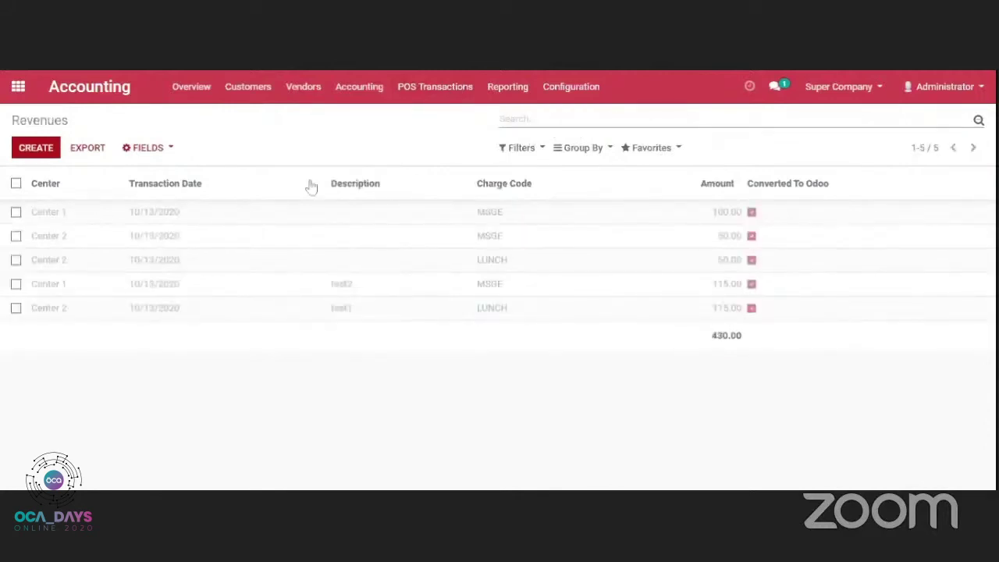
left_click(61, 213)
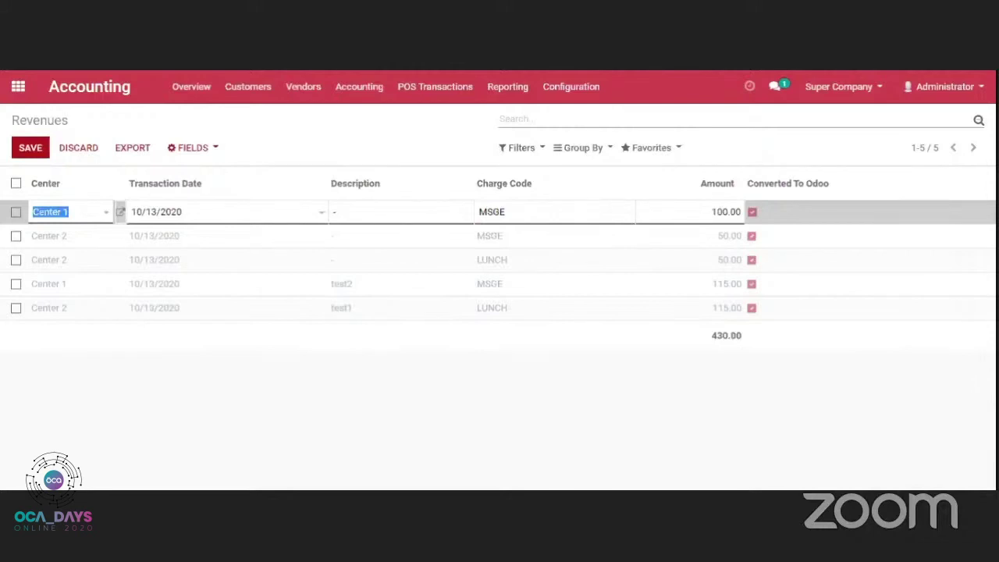
left_click(492, 211)
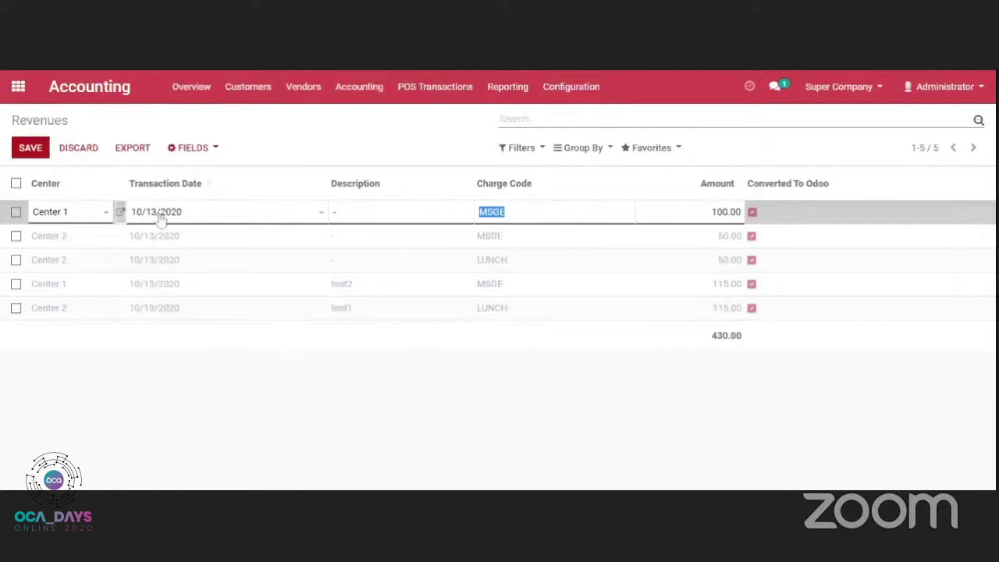
left_click(382, 134)
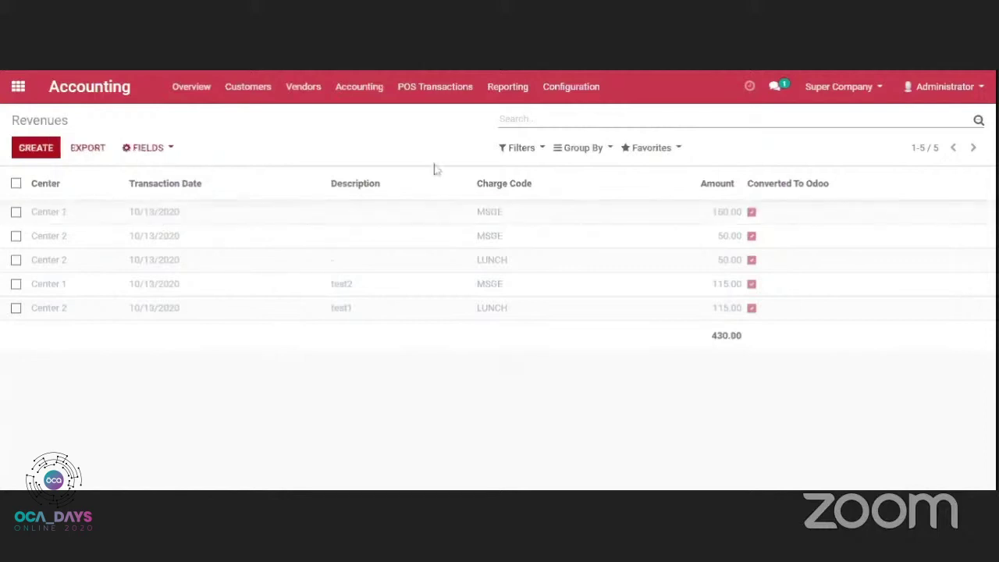
- List all intermediate POS taxes without the Not Converted filter and inspect the tax code of the first Center 1 line
left_click(435, 94)
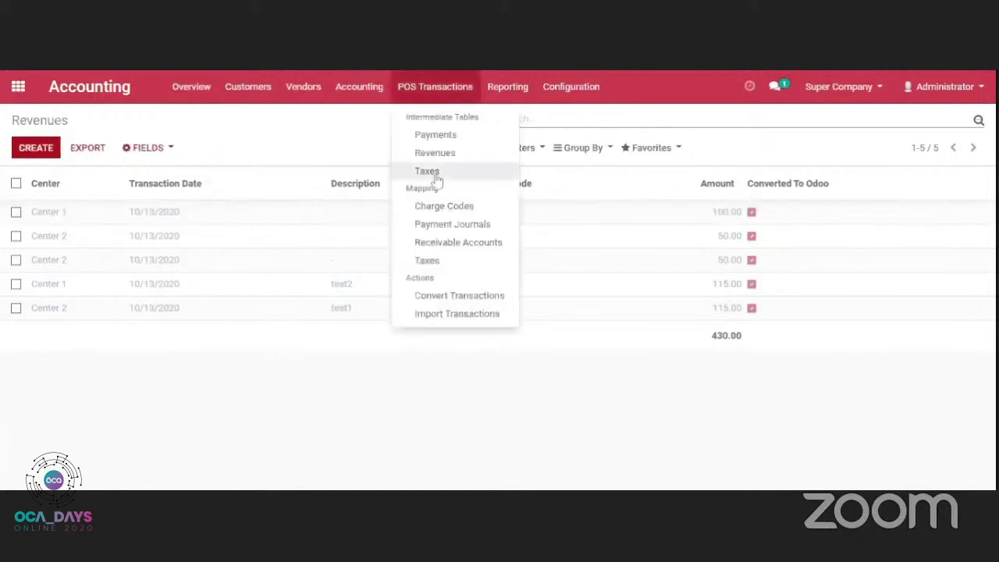
left_click(435, 171)
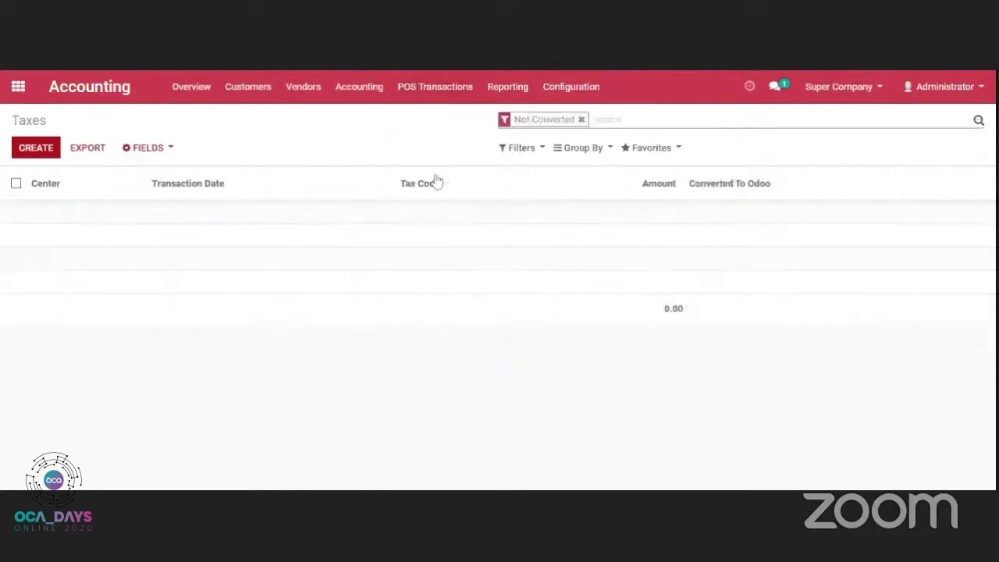
key("BackSpace")
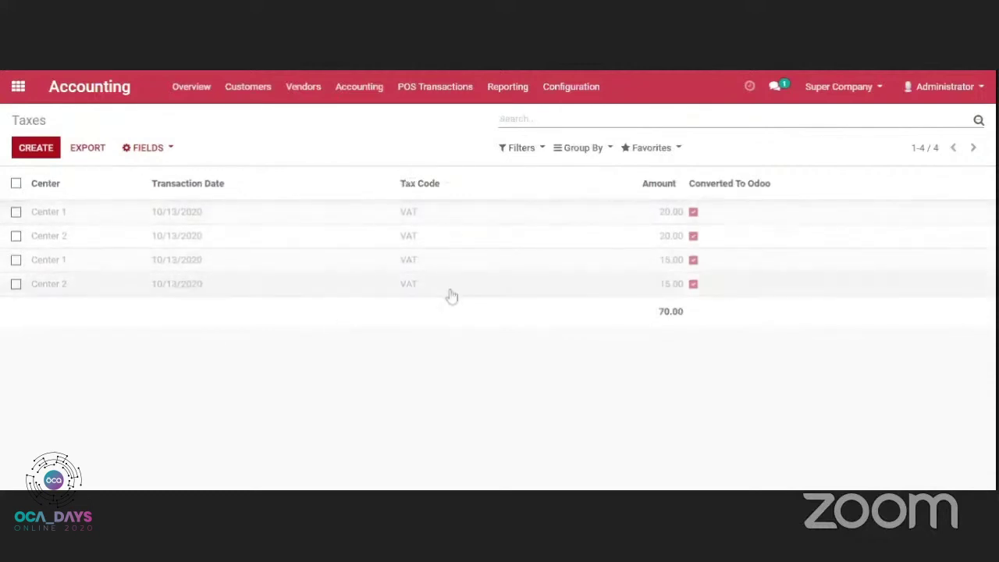
left_click(423, 217)
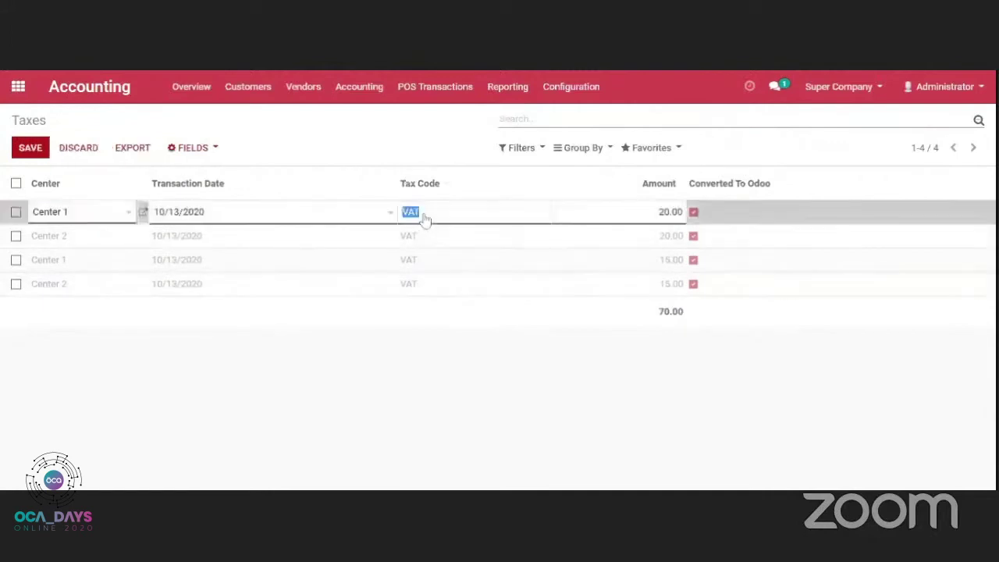
left_click(414, 141)
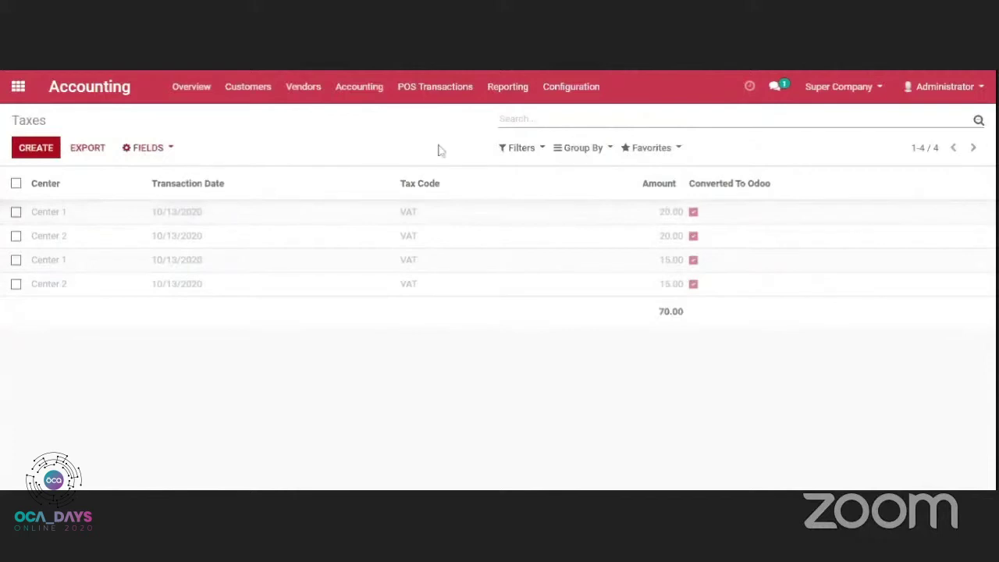
left_click(429, 95)
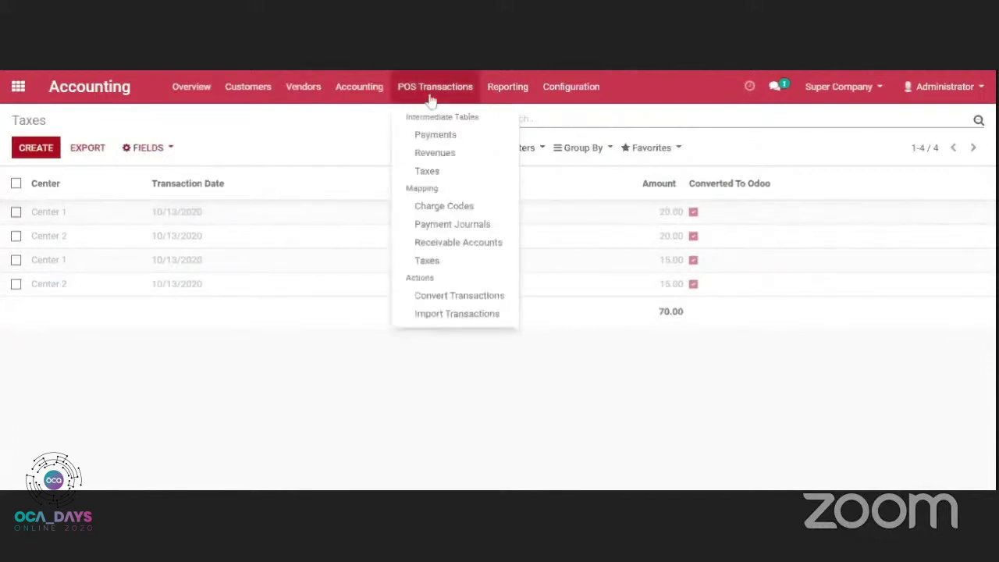
left_click(429, 170)
left_click(581, 119)
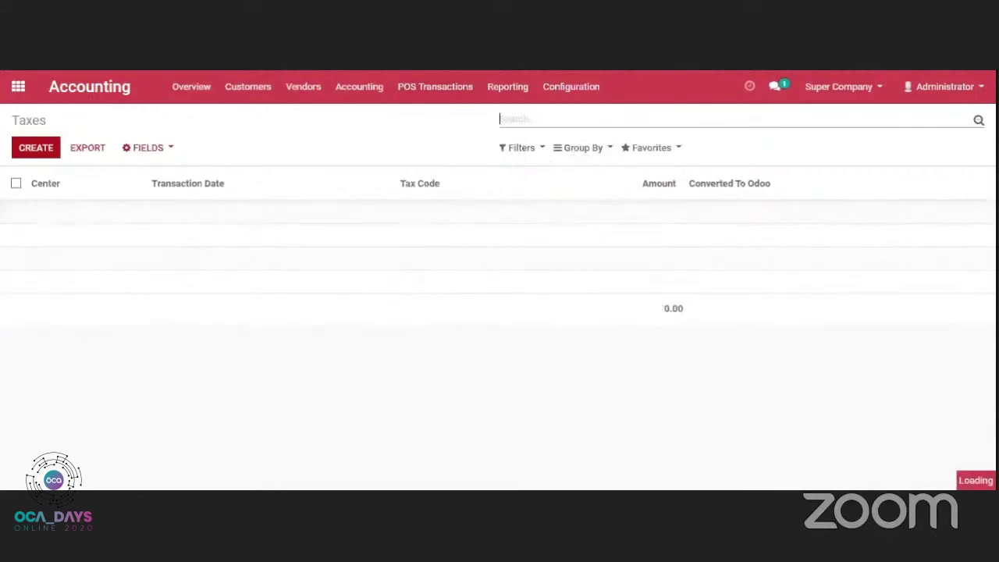
- Return to the intermediate POS payments table and remove the Not Converted filter to list all payments
left_click(395, 100)
left_click(416, 134)
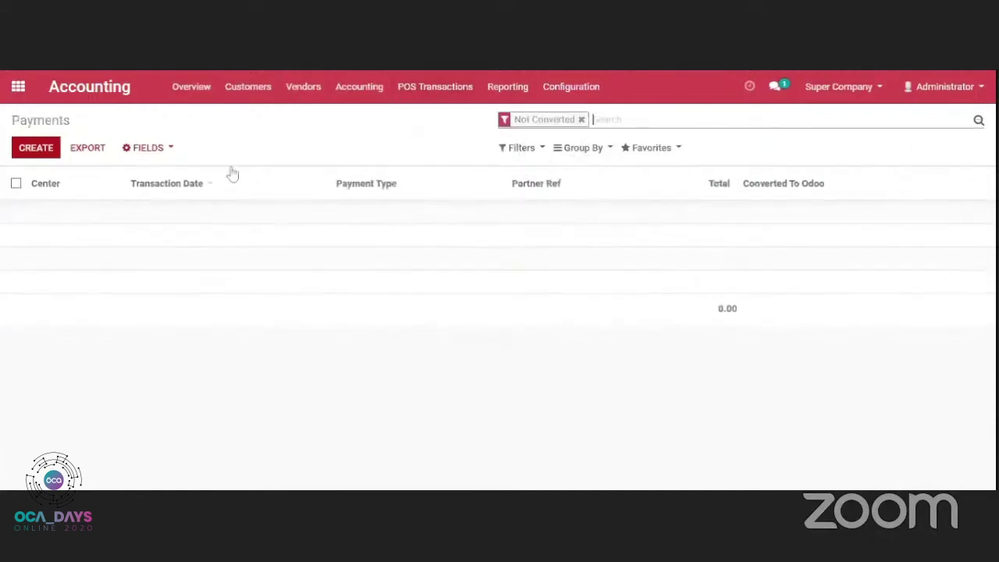
key("BackSpace")
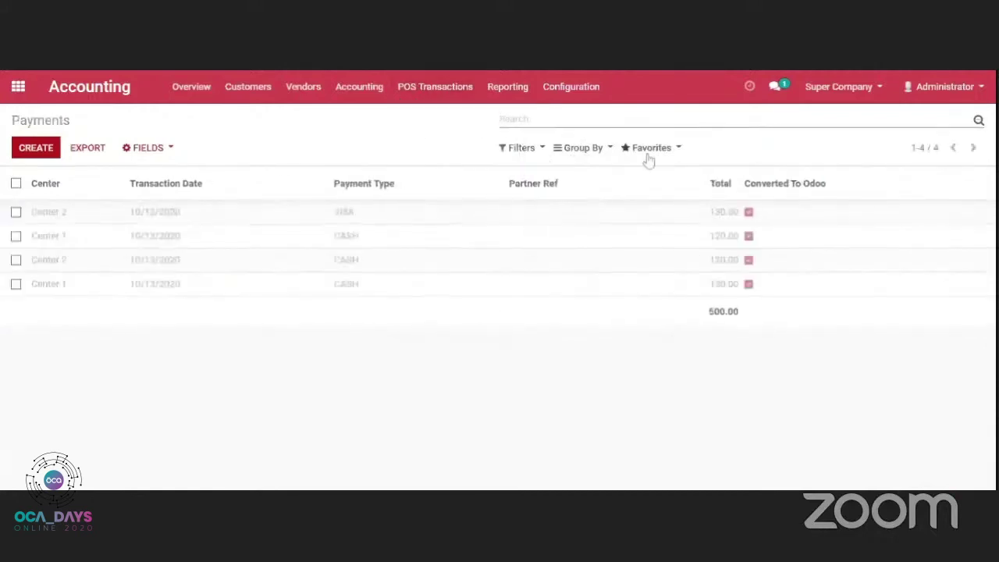
left_click(807, 185)
- Add a new payment line for Center 1 with the transaction date 10/15/2020
left_click(28, 147)
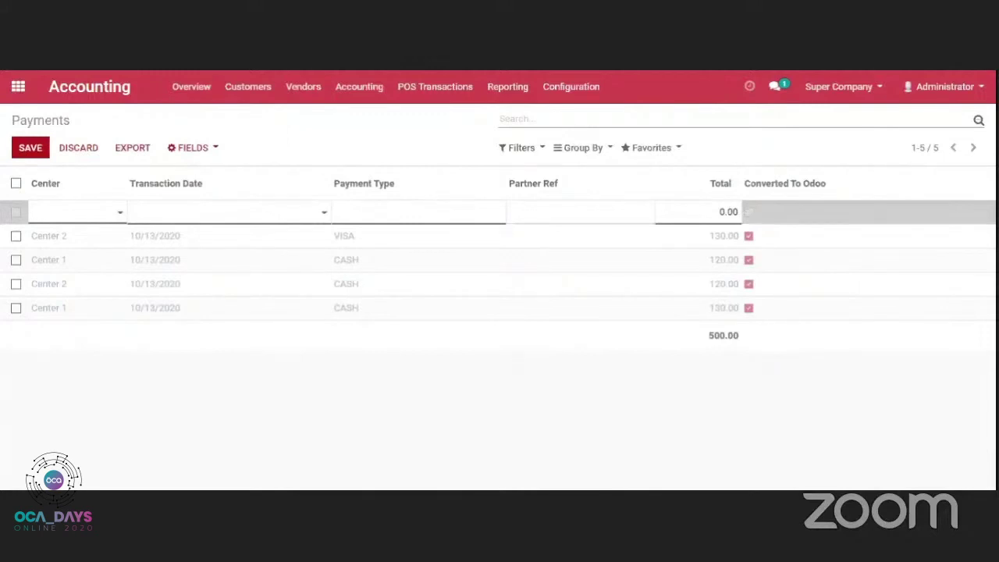
left_click(96, 216)
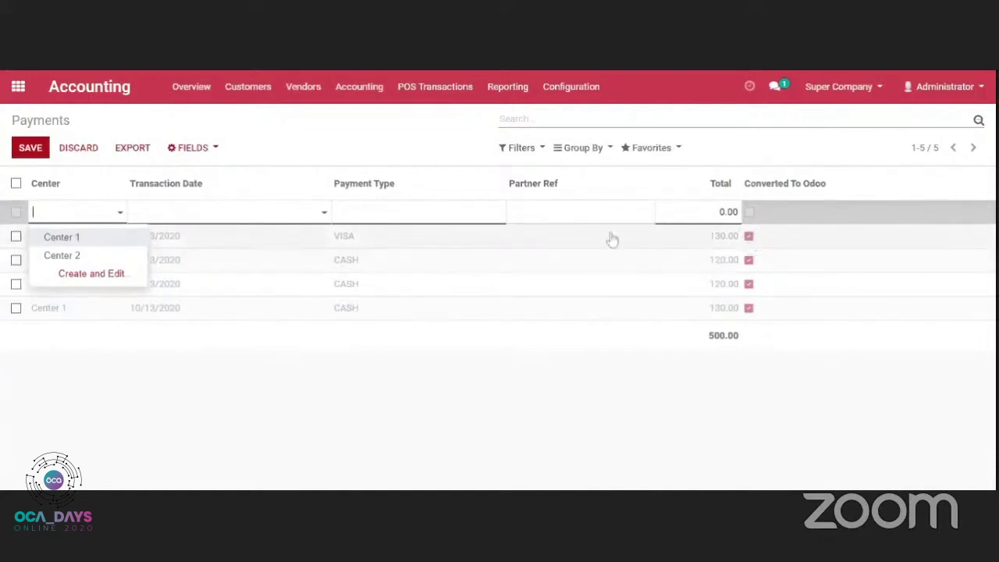
left_click(78, 240)
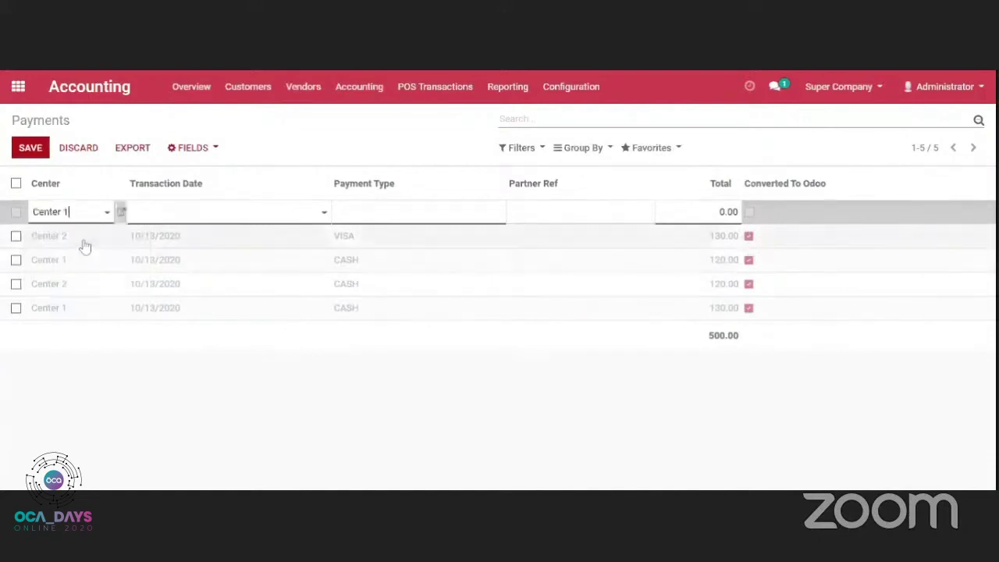
left_click(205, 222)
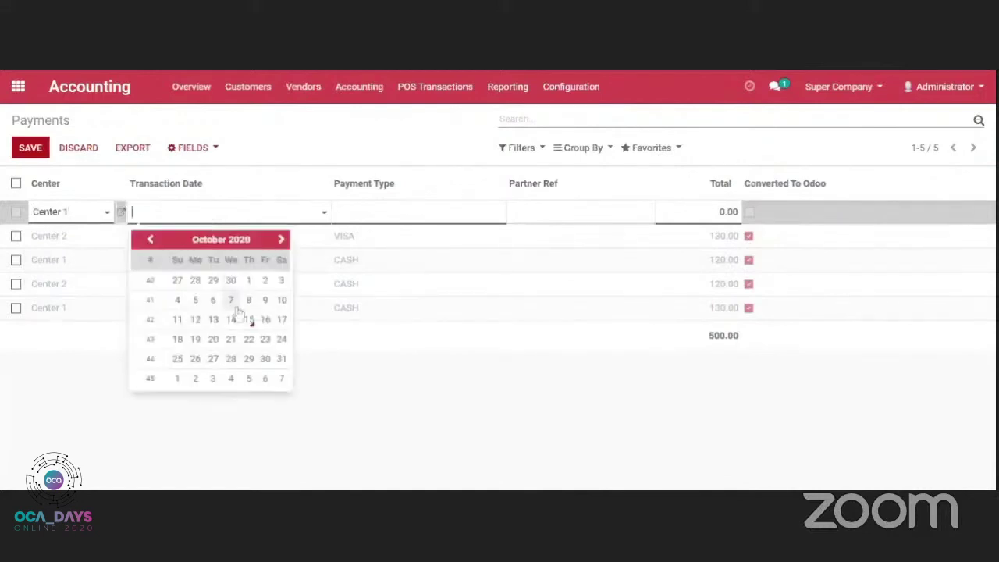
left_click(248, 320)
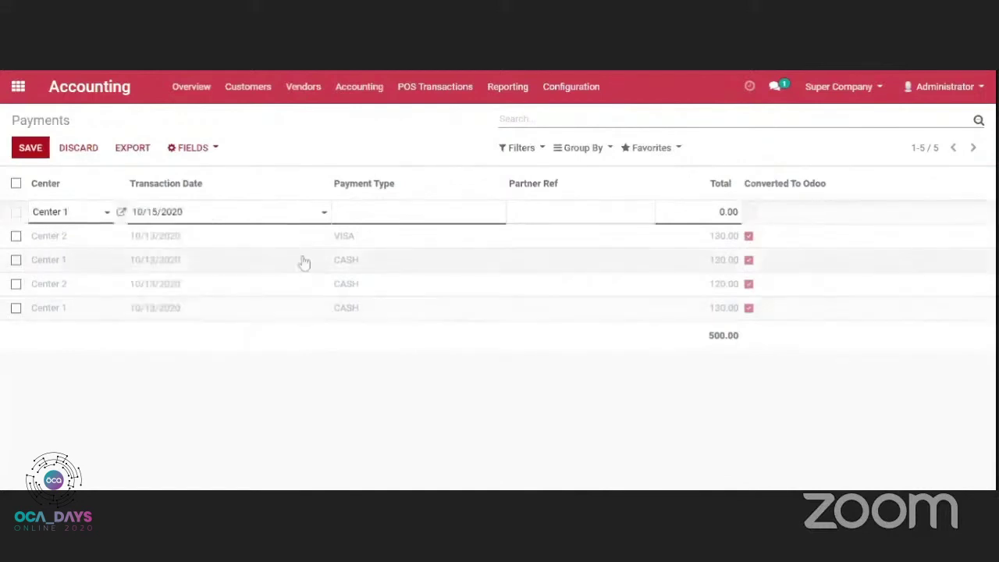
left_click(217, 213)
left_click(214, 212)
key("Tab")
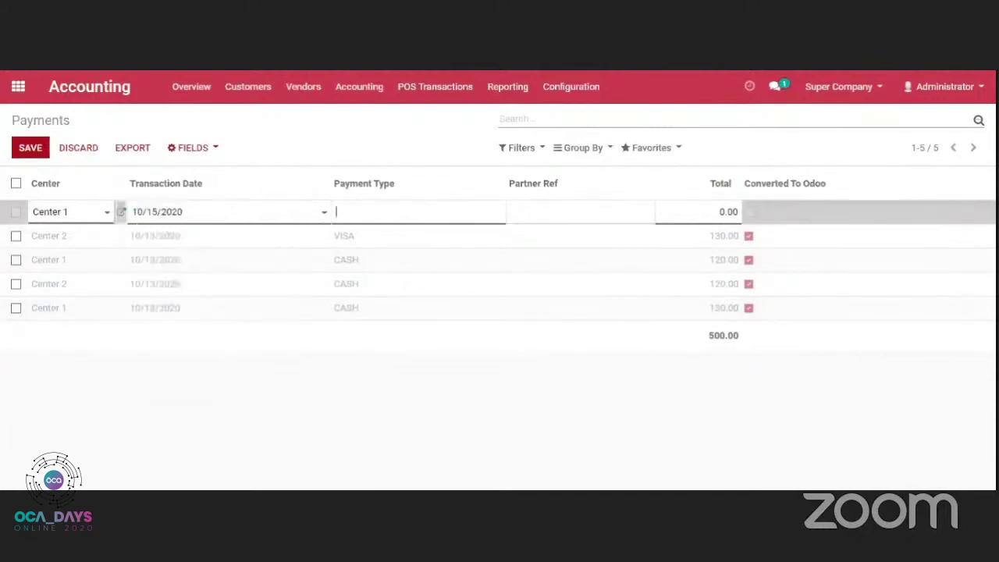
- Set the new Center 1 payment's type to CASH and its total to 150, and save the line
type("CASH")
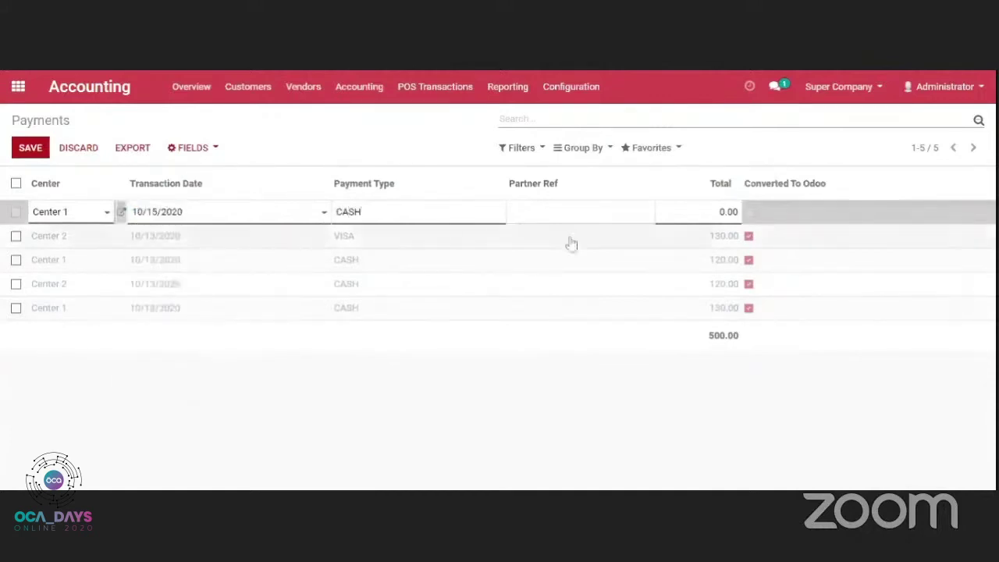
left_click(728, 212)
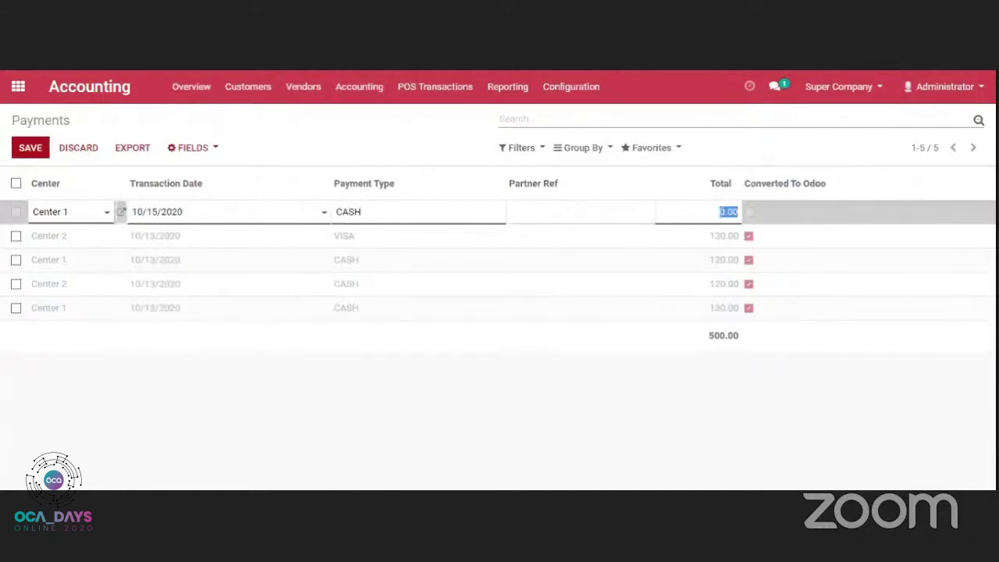
type("12")
key("BackSpace")
type("50")
left_click(314, 149)
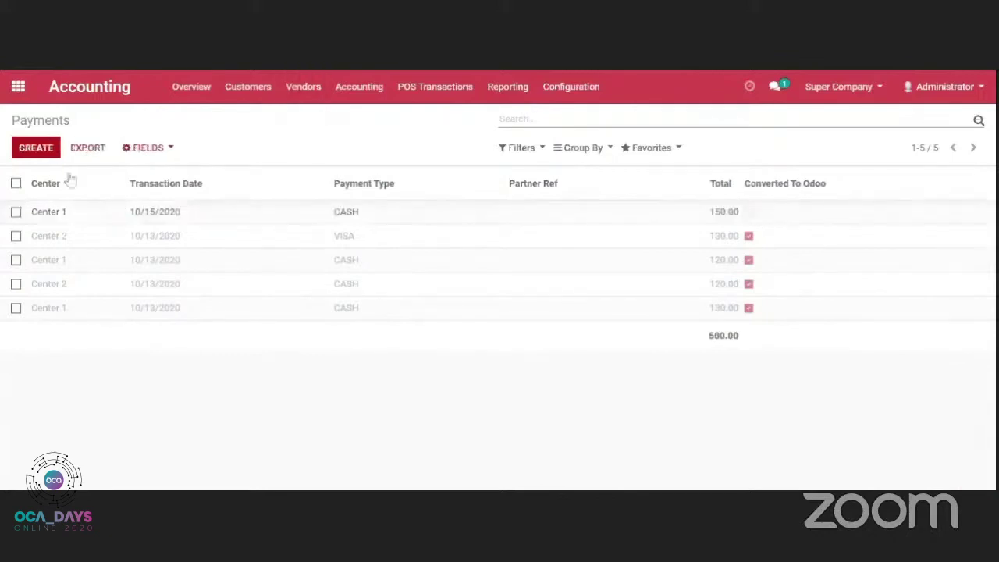
- Add a new payment line for Center 2 with the transaction date 10/15/2020
left_click(36, 150)
type("c")
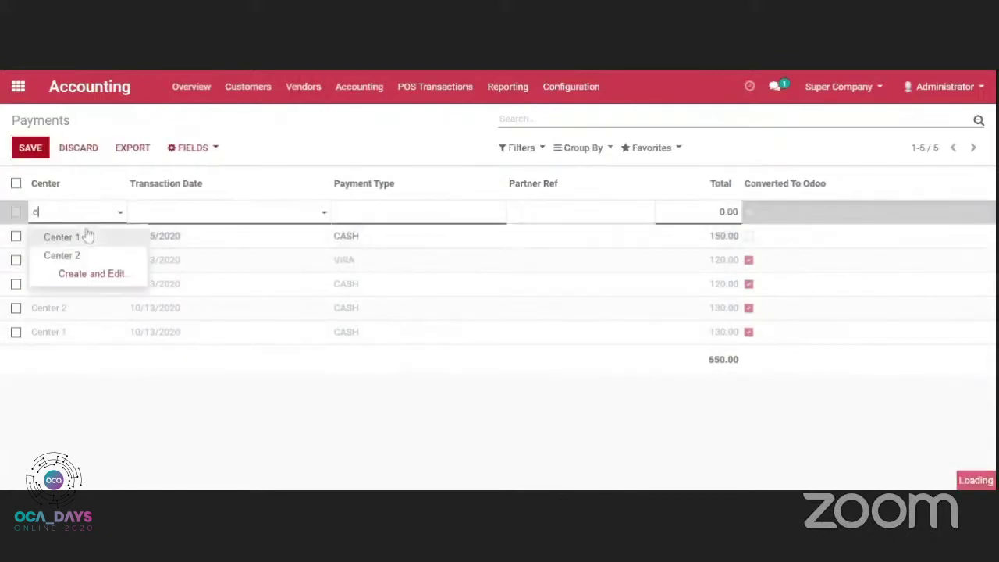
type("ente")
key("BackSpace")
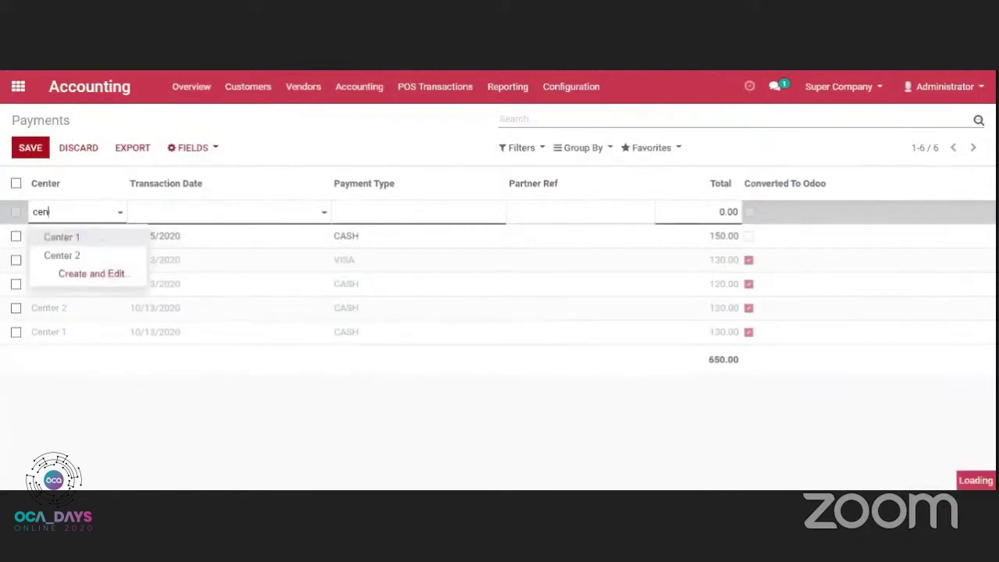
type("er")
key("Down")
key("Return")
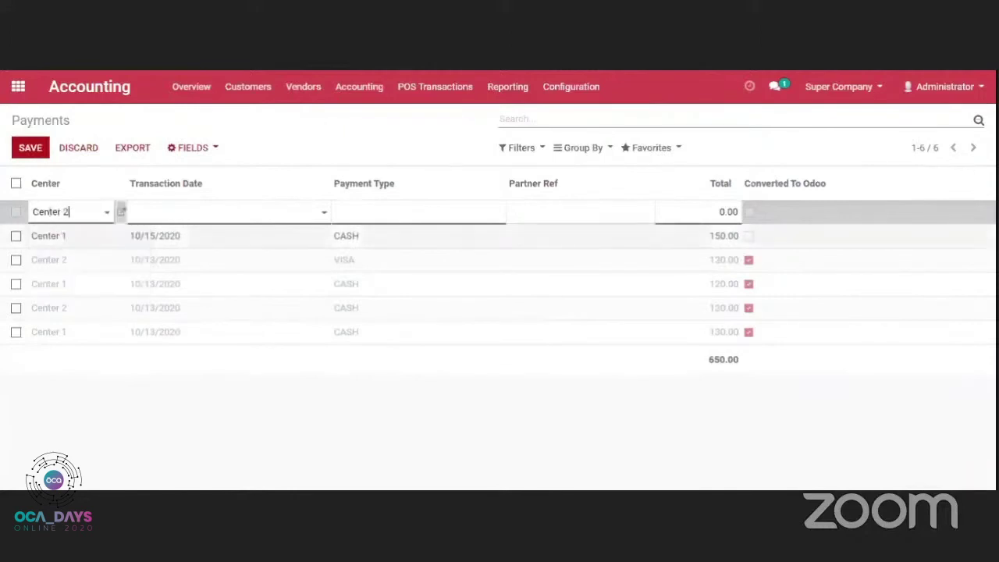
left_click(174, 213)
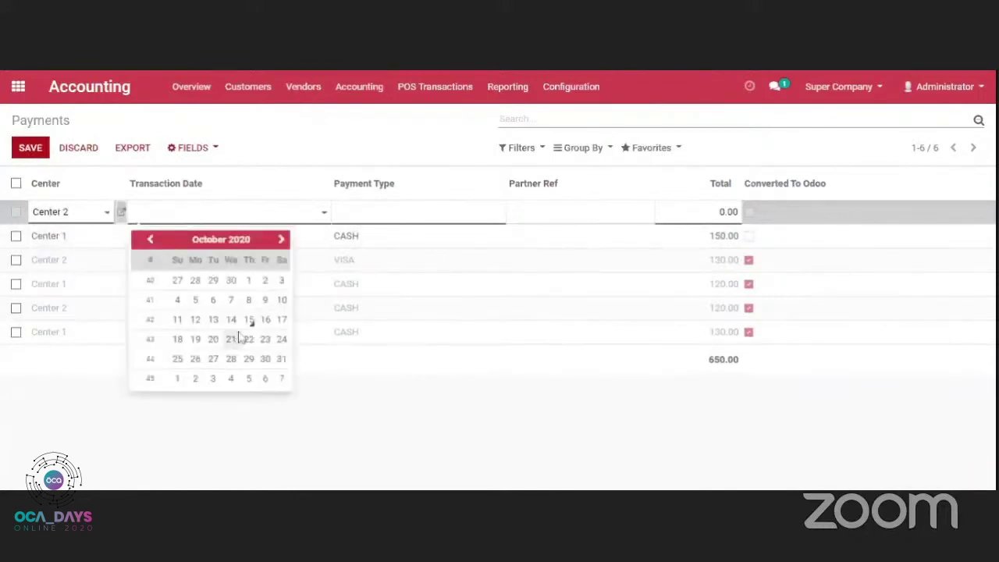
left_click(248, 320)
- Set the new Center 2 payment's type to CASH and its total to 160, and save the line
left_click(379, 213)
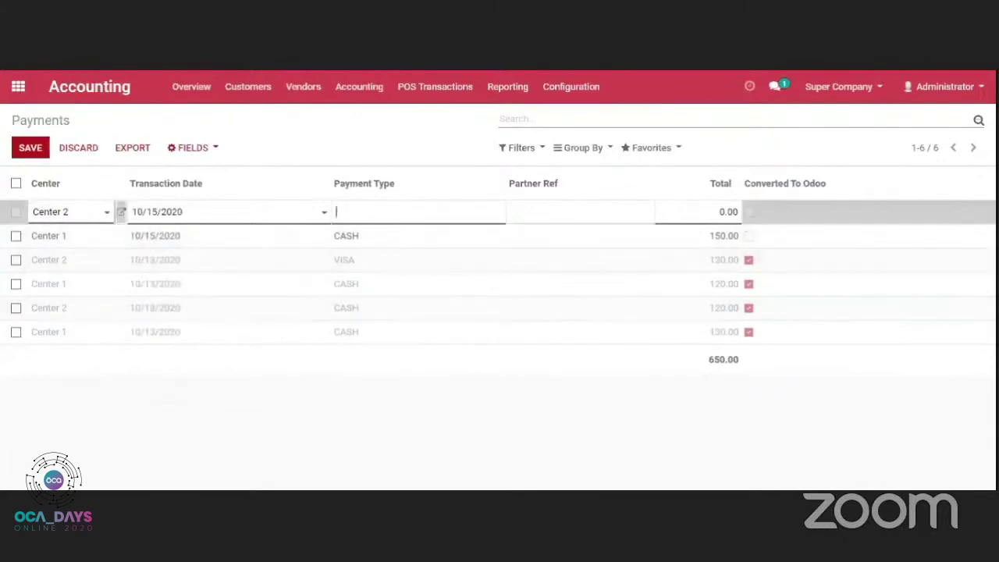
type("CASH")
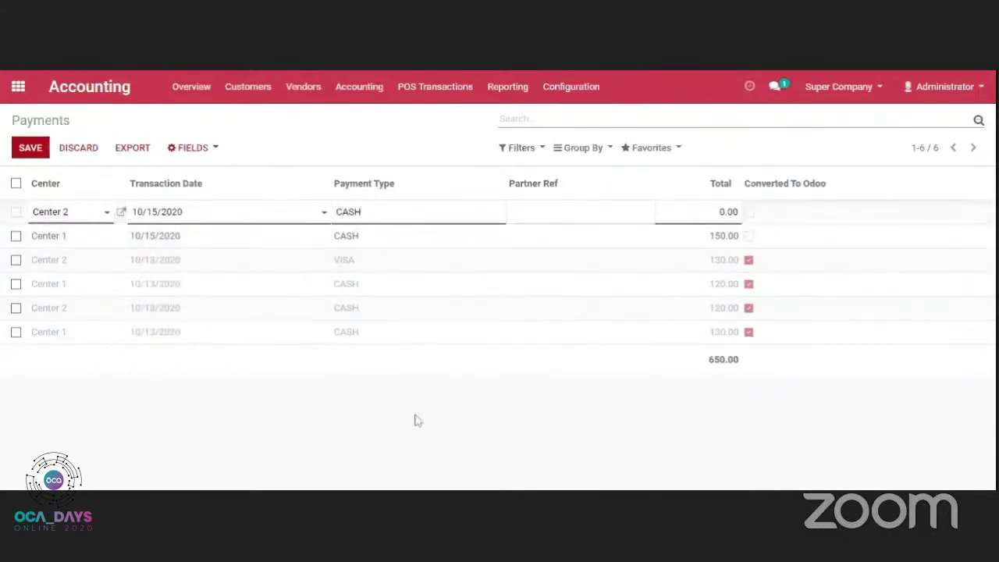
key("Tab")
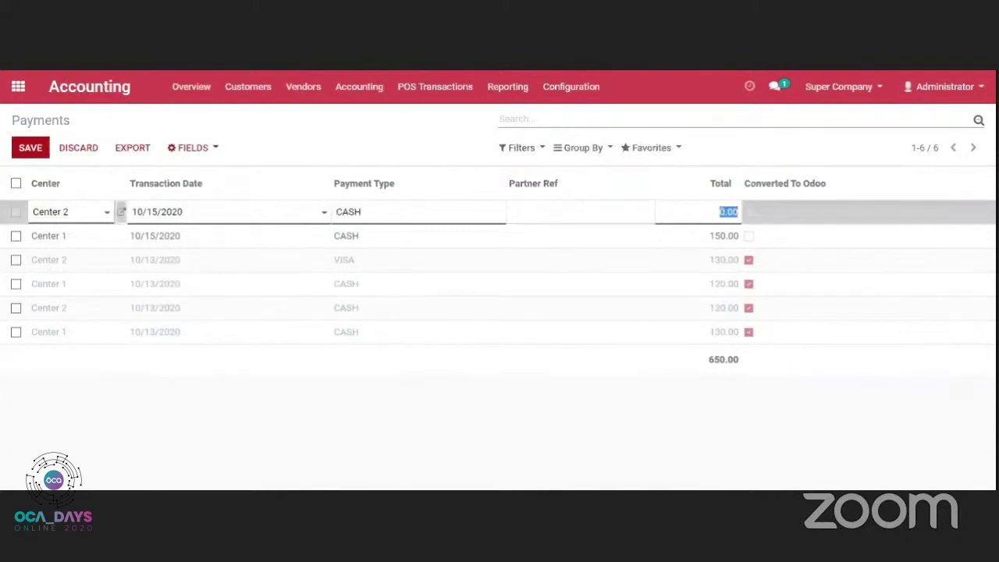
type("160")
left_click(364, 117)
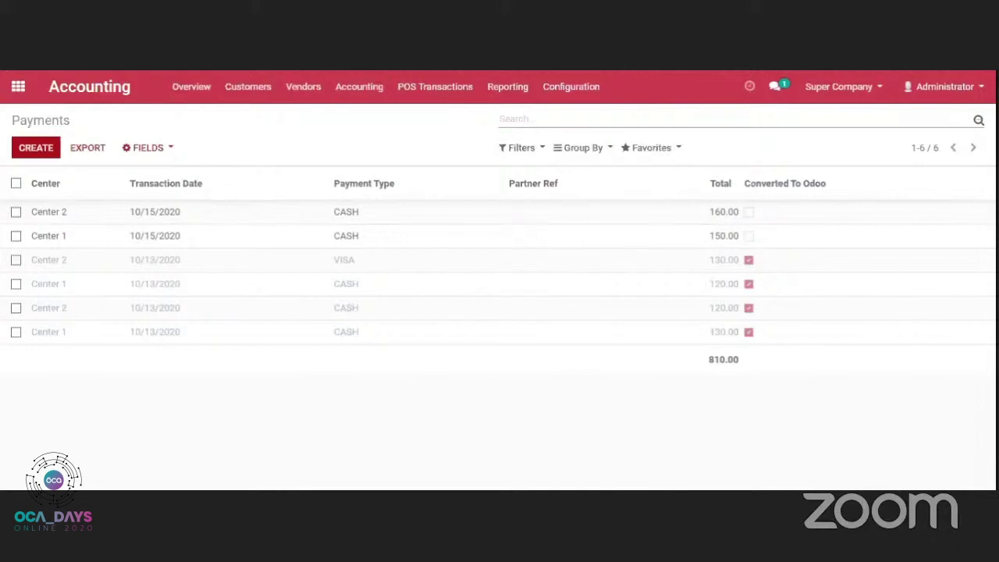
- Open the intermediate POS revenues table
left_click(429, 100)
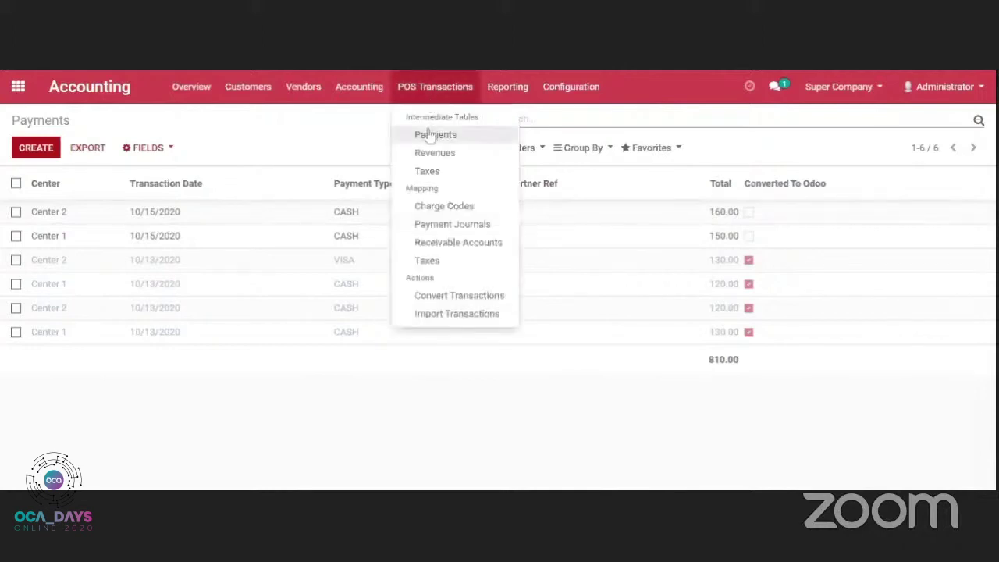
left_click(338, 128)
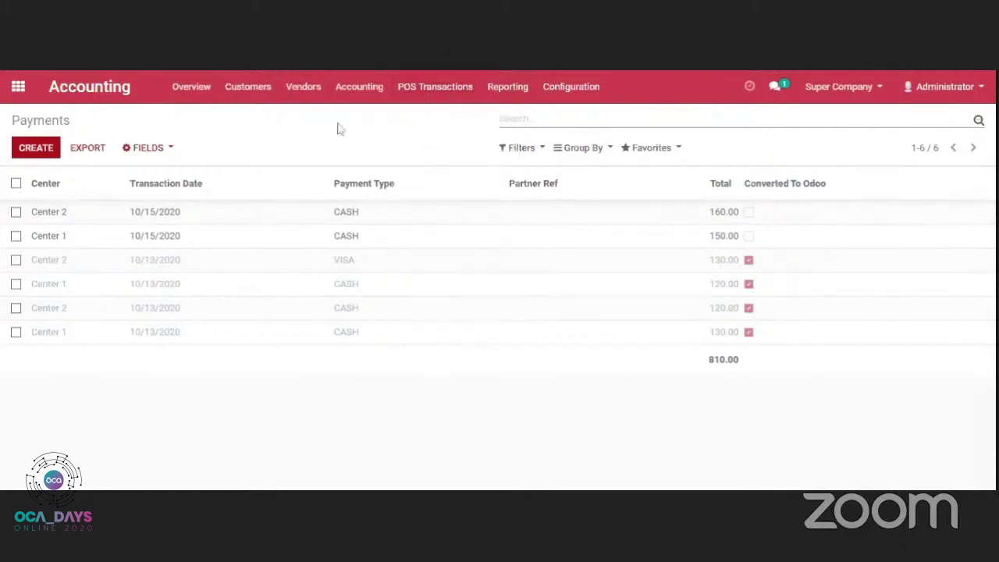
left_click(440, 93)
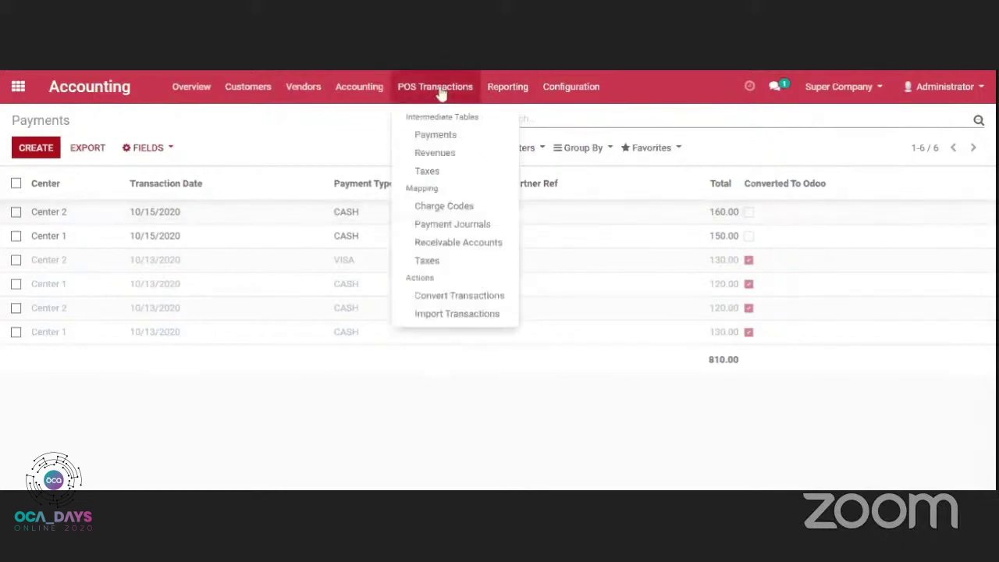
left_click(430, 151)
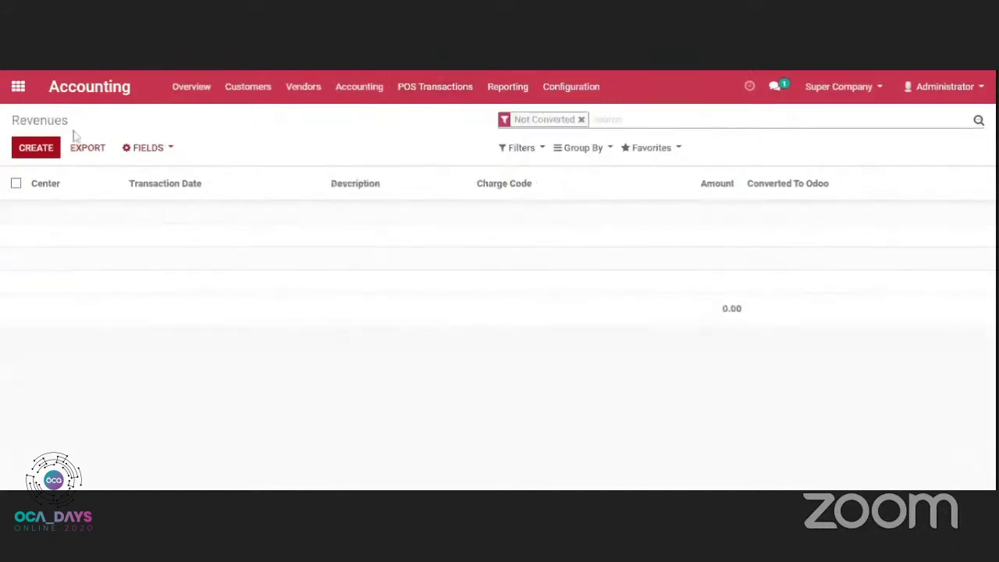
left_click(33, 147)
left_click(82, 214)
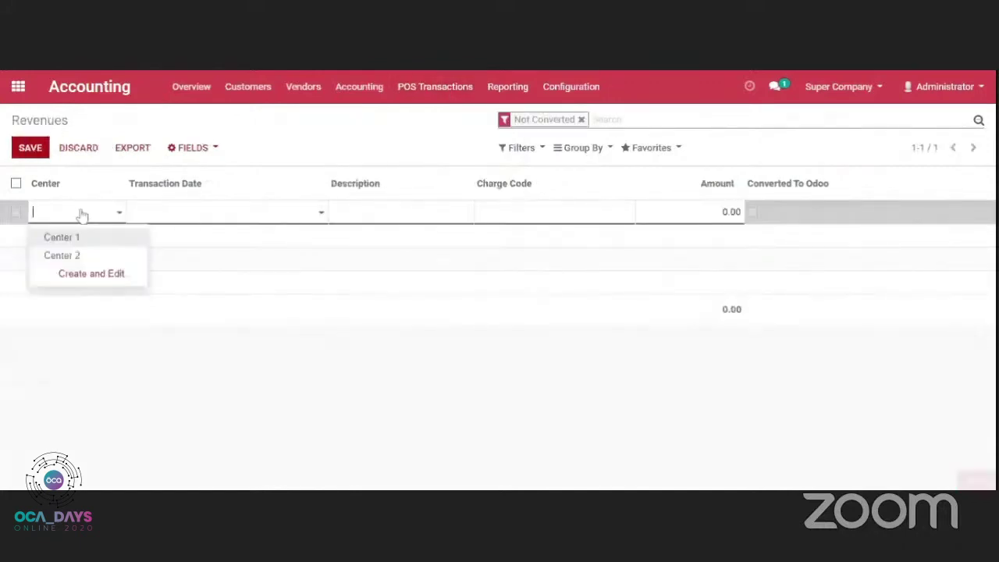
left_click(74, 236)
left_click(218, 210)
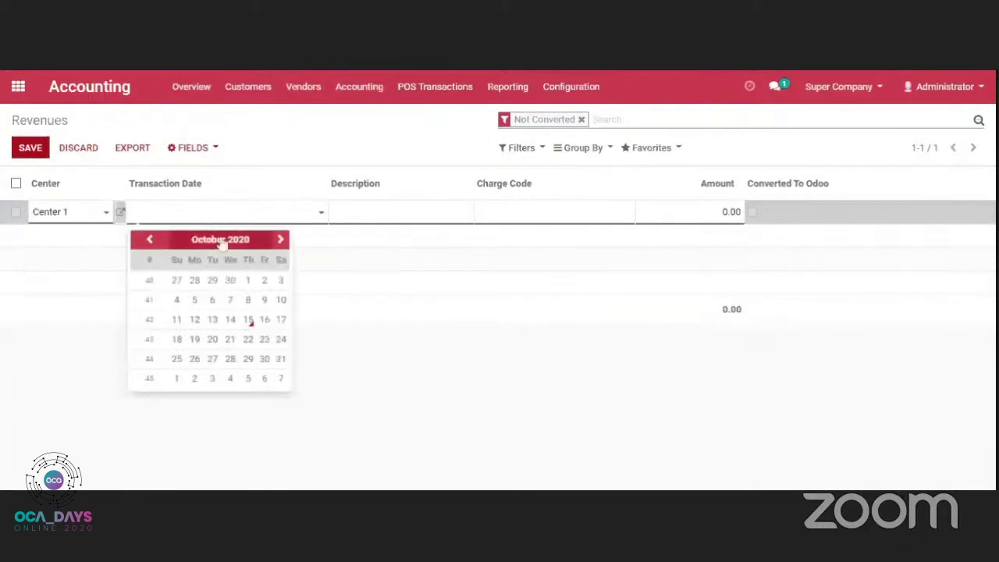
left_click(248, 319)
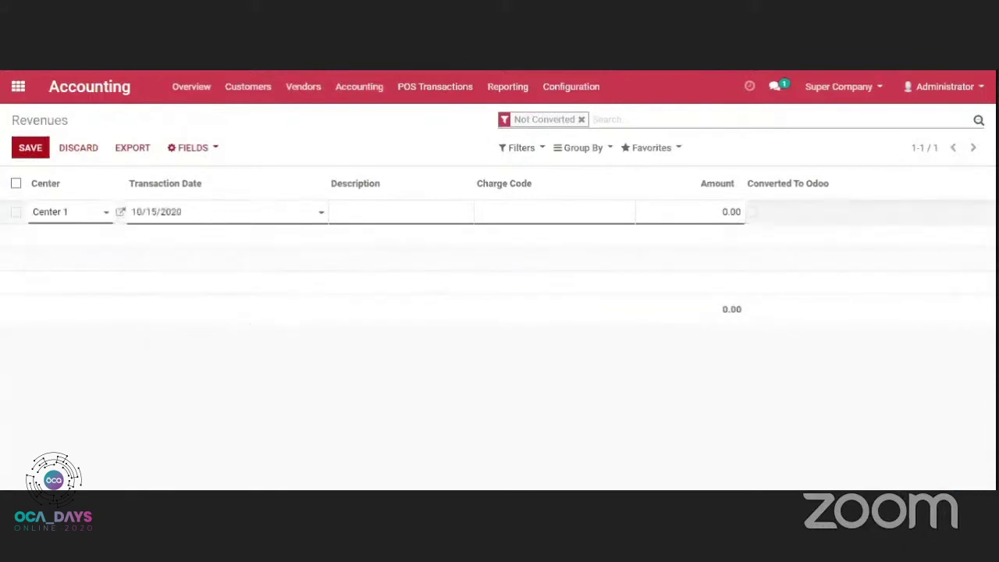
- Remove the Not Converted filter from the revenues and add a new revenue line for Center 1 with the transaction date 10/15/2020
left_click(581, 119)
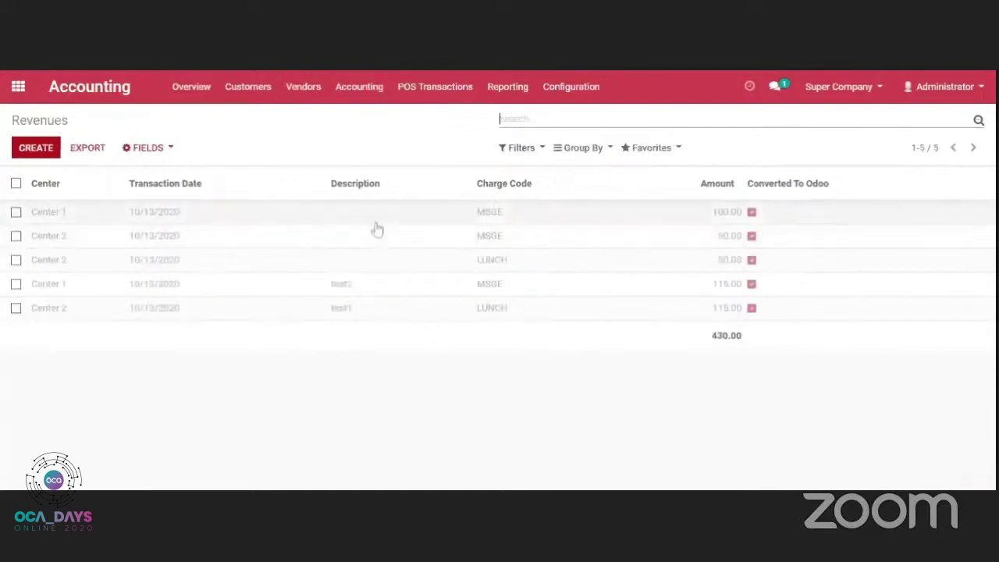
left_click(49, 156)
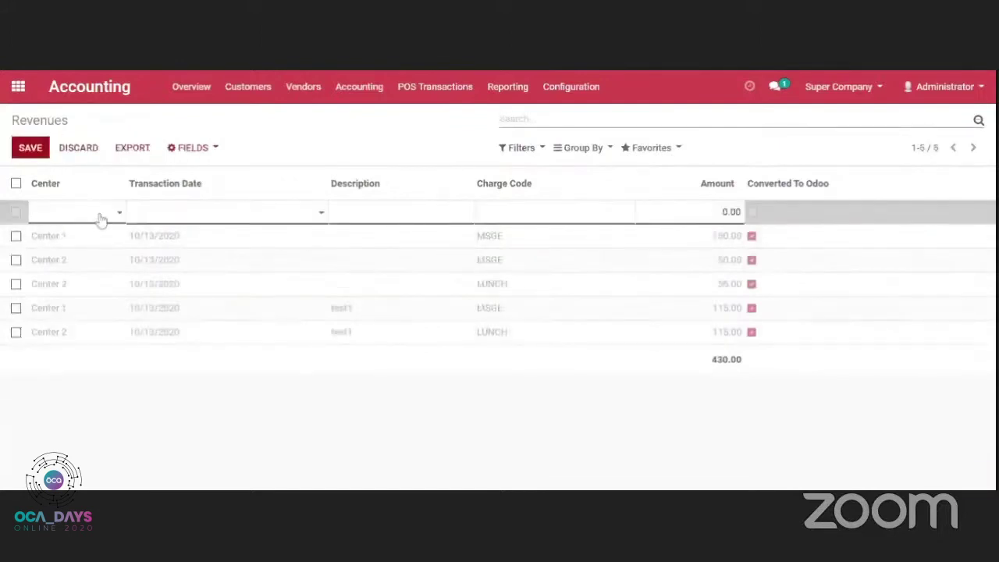
left_click(98, 217)
left_click(90, 236)
left_click(183, 213)
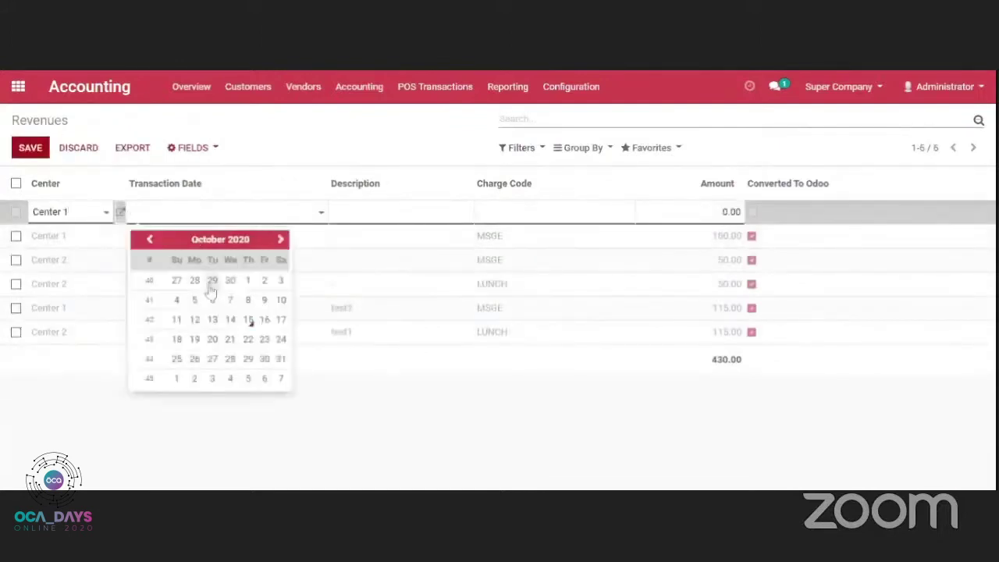
left_click(249, 322)
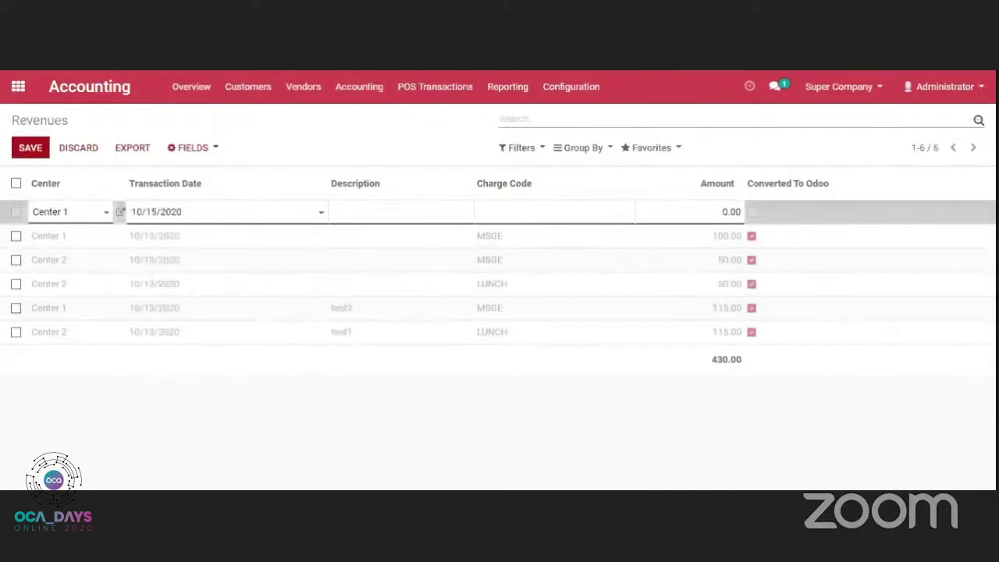
- Give the new Center 1 revenue the description "test oca days", charge code LUNCH and amount 140, and save the line
type("test oca days")
left_click(479, 211)
type("LUNCH")
key("Tab")
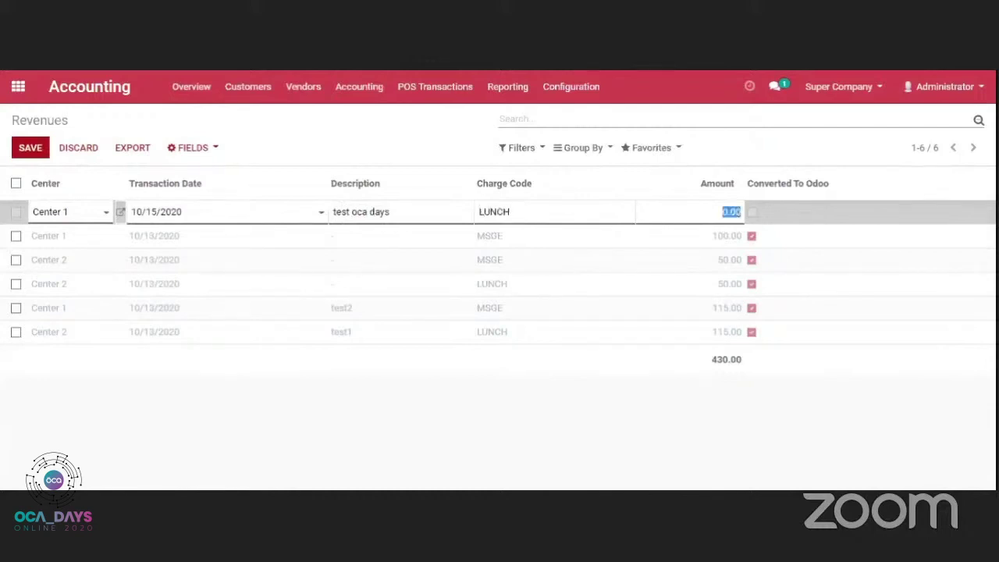
type("140")
left_click(349, 154)
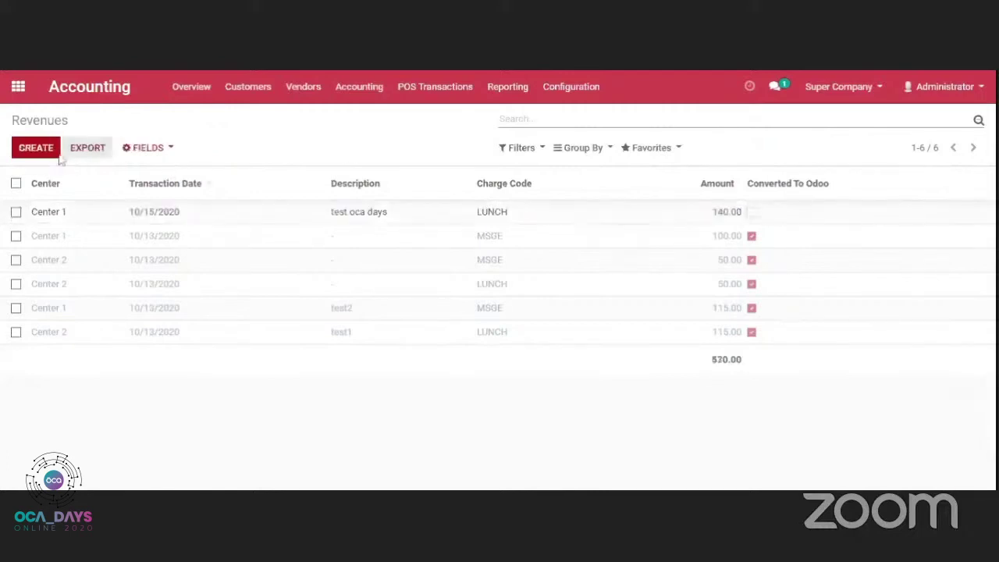
- Add a new revenue line for Center 2 with the transaction date 10/15/2020
left_click(47, 154)
left_click(58, 212)
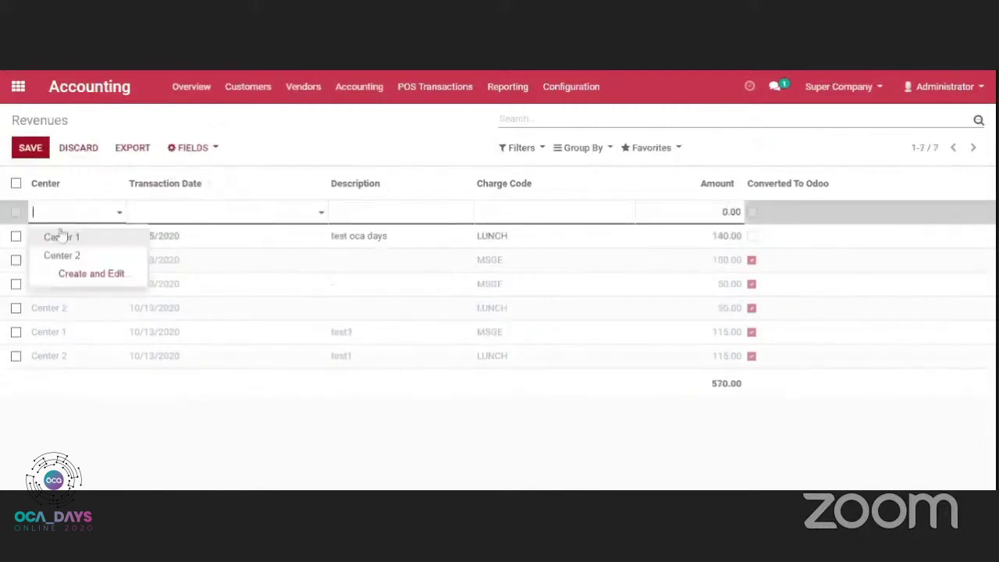
left_click(60, 256)
left_click(195, 216)
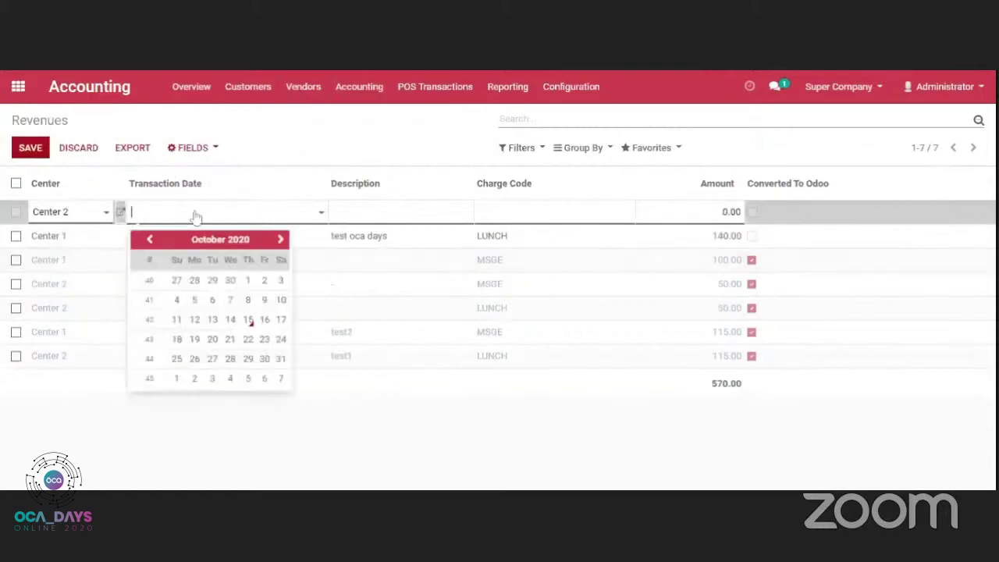
left_click(251, 321)
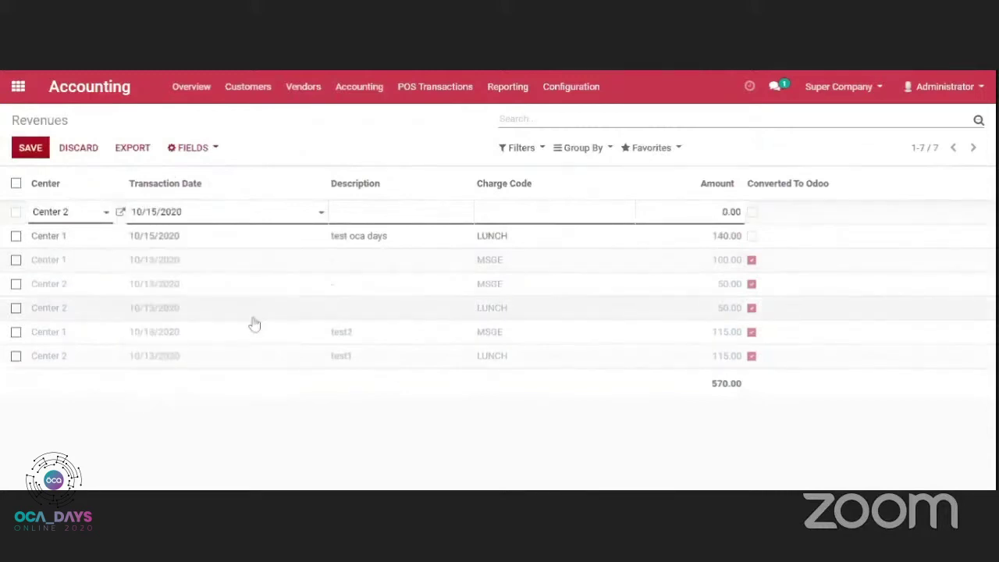
- Give the new Center 2 revenue the description "test 2 oca days", charge code MSGE and amount 140, and save the line
key("Tab")
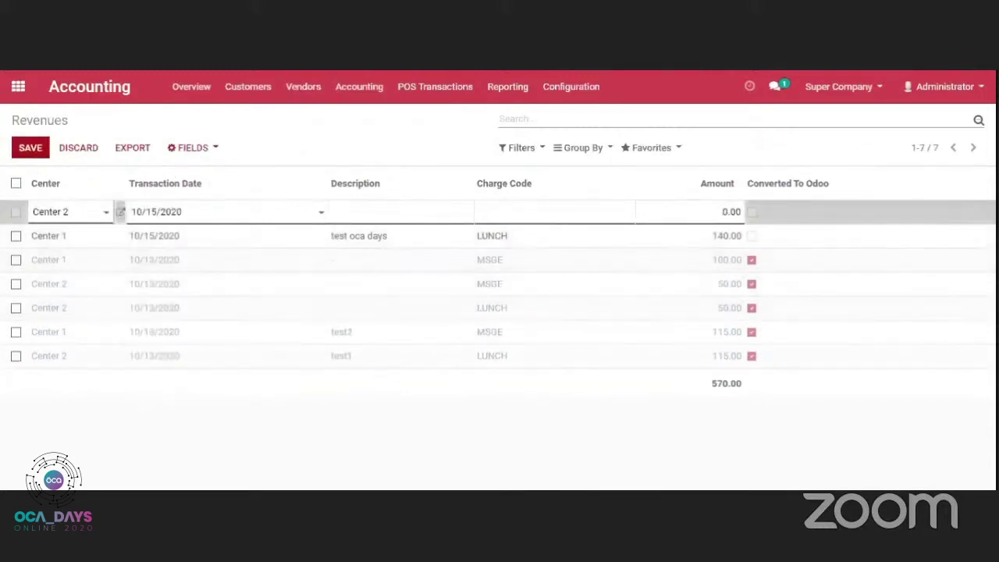
type("test 2 oca days")
key("Tab")
type("MS")
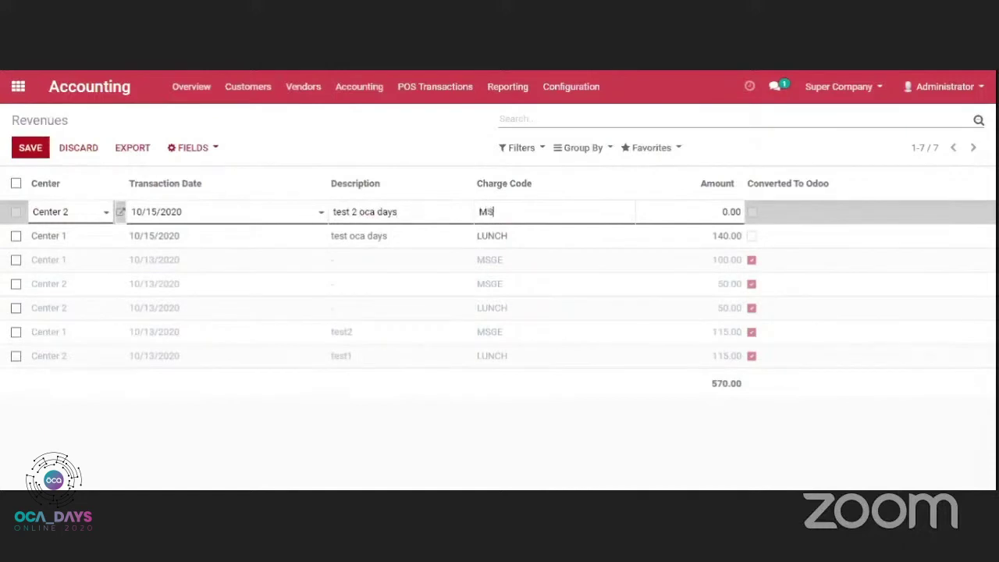
type("G")
type("1")
type("40")
left_click(383, 144)
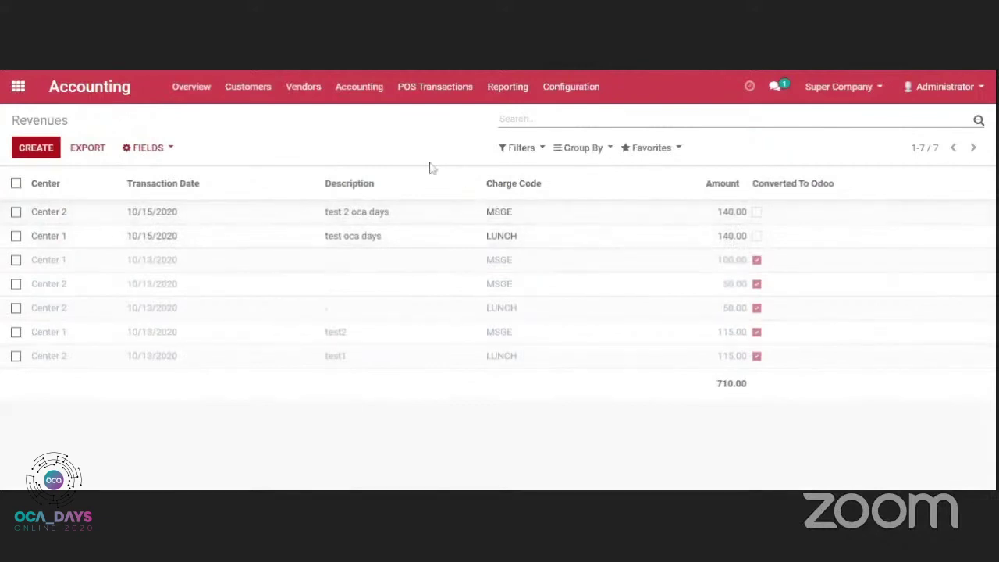
- Return to the intermediate POS payments table, set the Center 2 payment's total to 150 and save the line
left_click(429, 92)
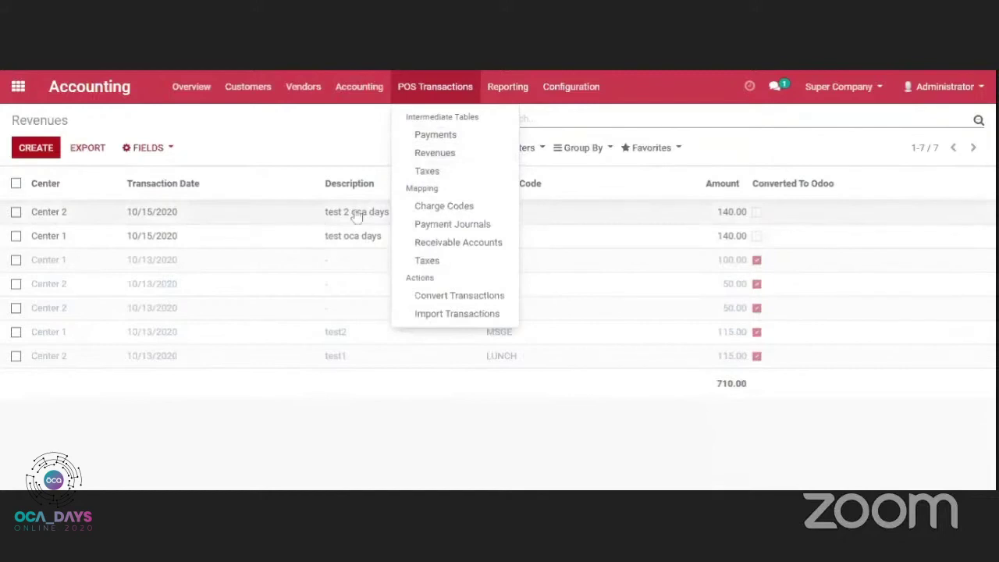
left_click(330, 152)
left_click(401, 97)
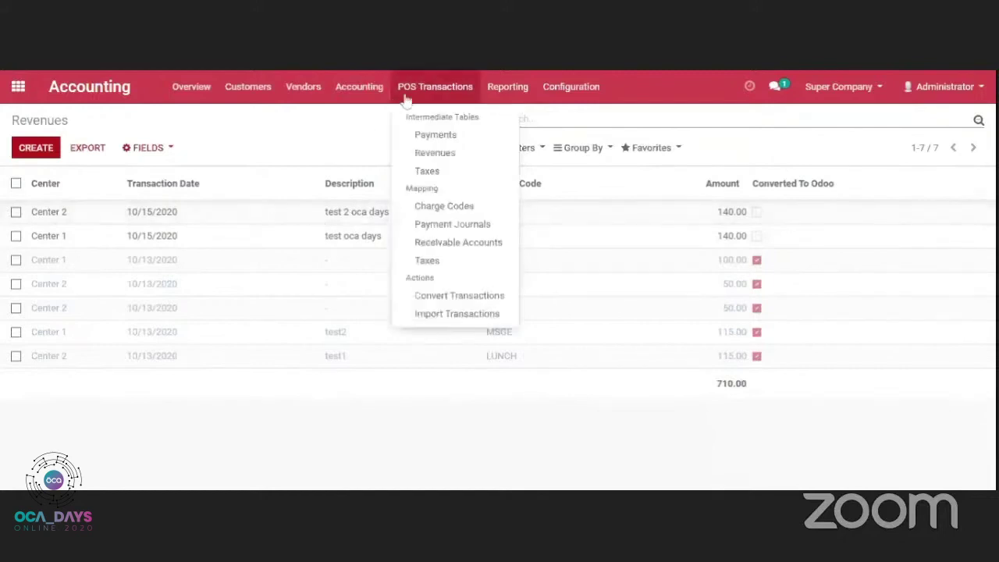
left_click(447, 135)
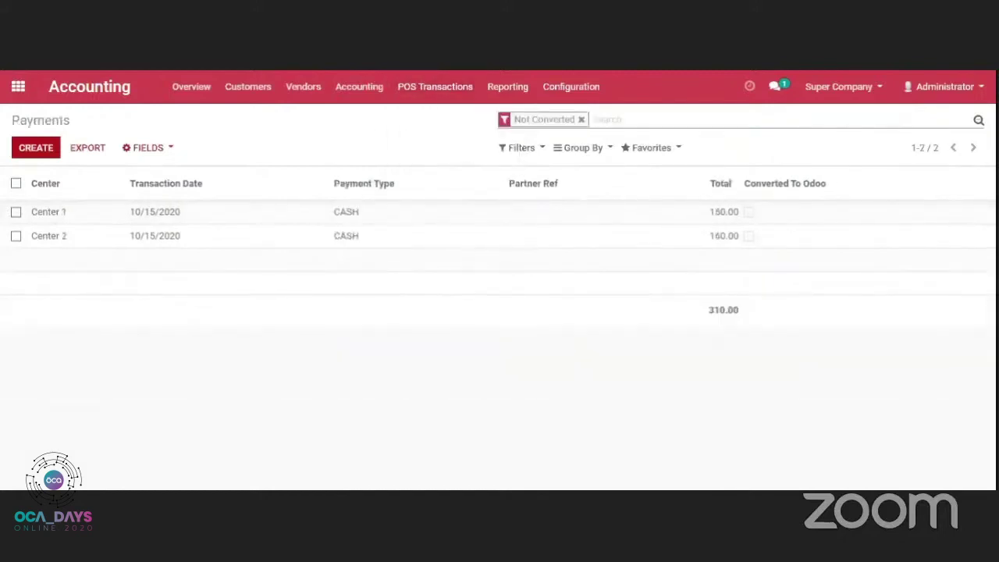
left_click(711, 237)
type("150")
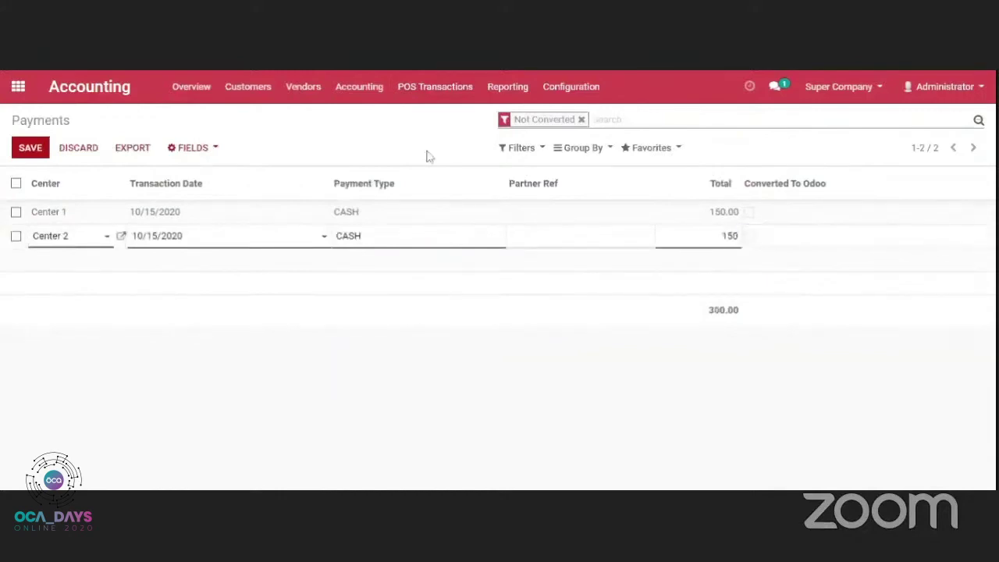
left_click(394, 134)
- Add a new line to the intermediate POS taxes table for Center 1 with the transaction date 10/15/2020
left_click(430, 88)
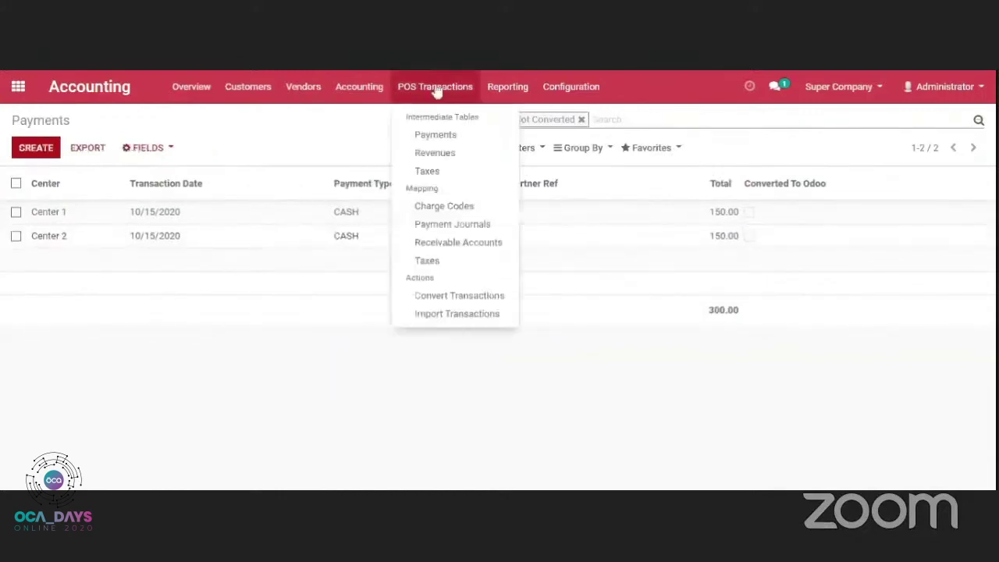
left_click(428, 171)
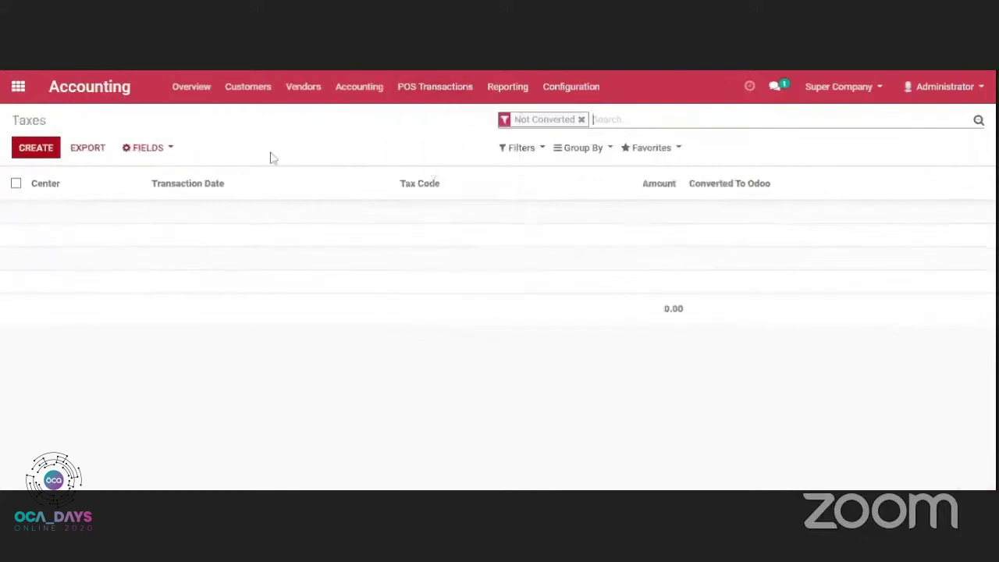
left_click(36, 150)
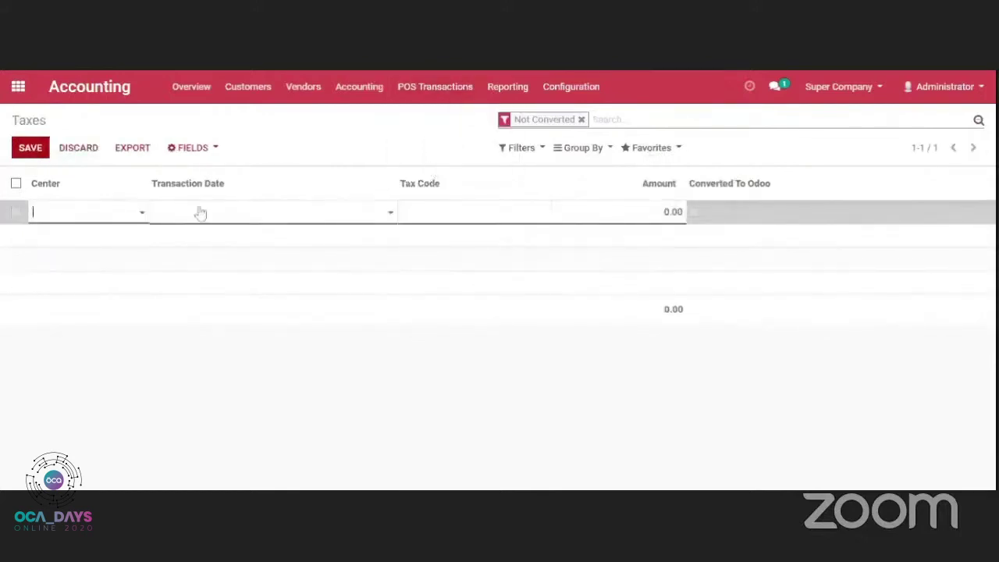
left_click(132, 211)
left_click(90, 244)
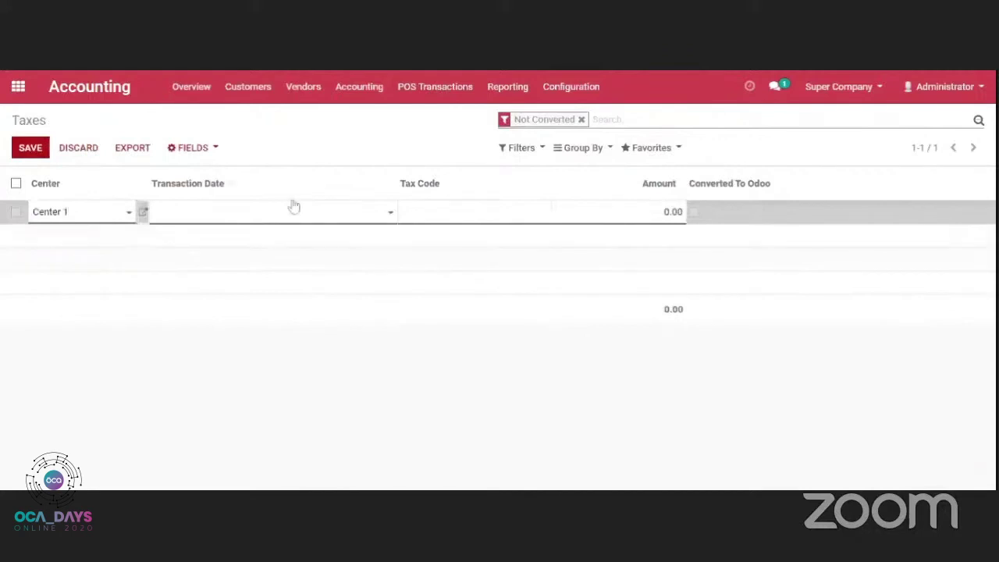
left_click(265, 214)
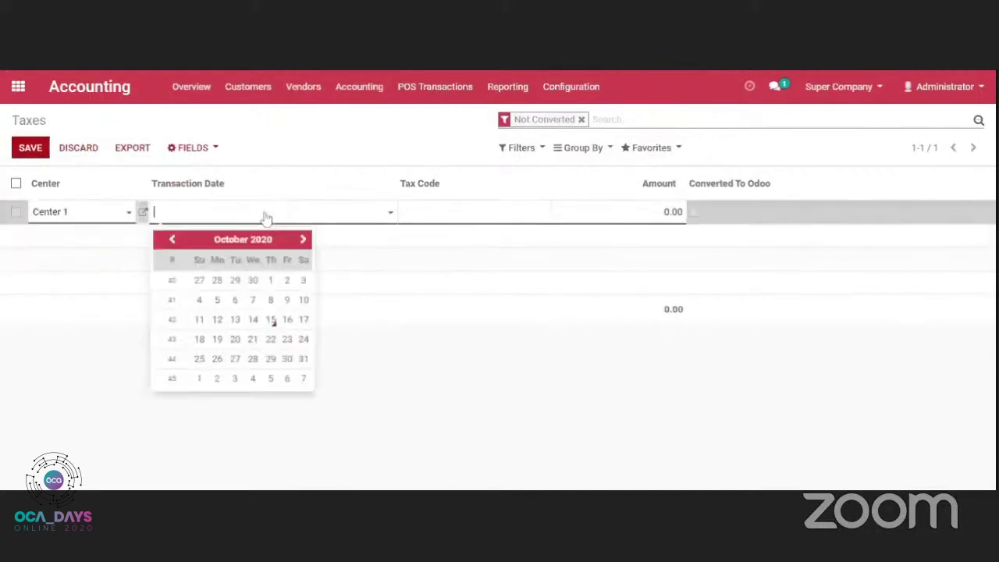
left_click(271, 319)
- Give the new Center 1 tax line the tax code VAT and amount 10, and save it
left_click(437, 211)
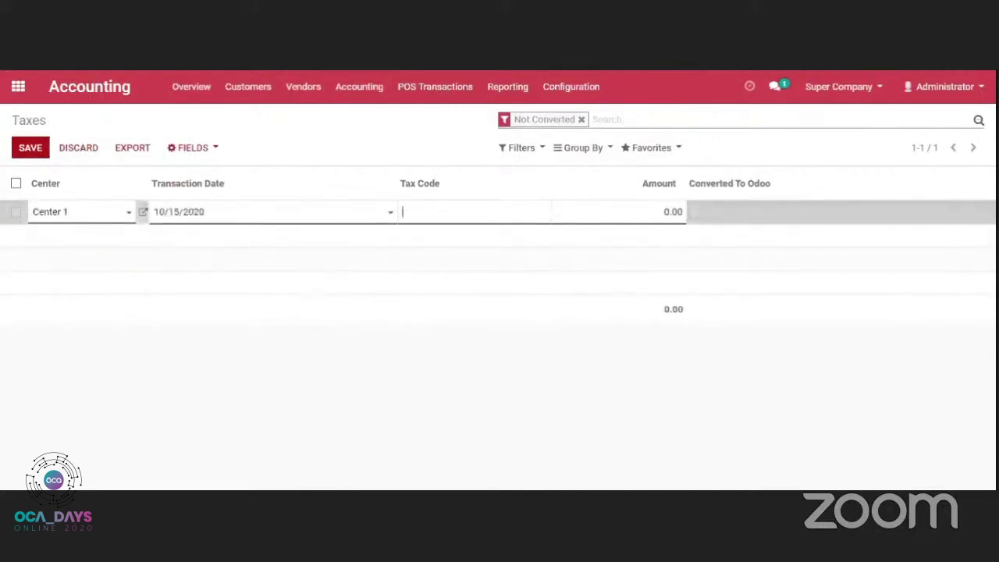
type("VAT")
key("Tab")
type("10")
left_click(31, 150)
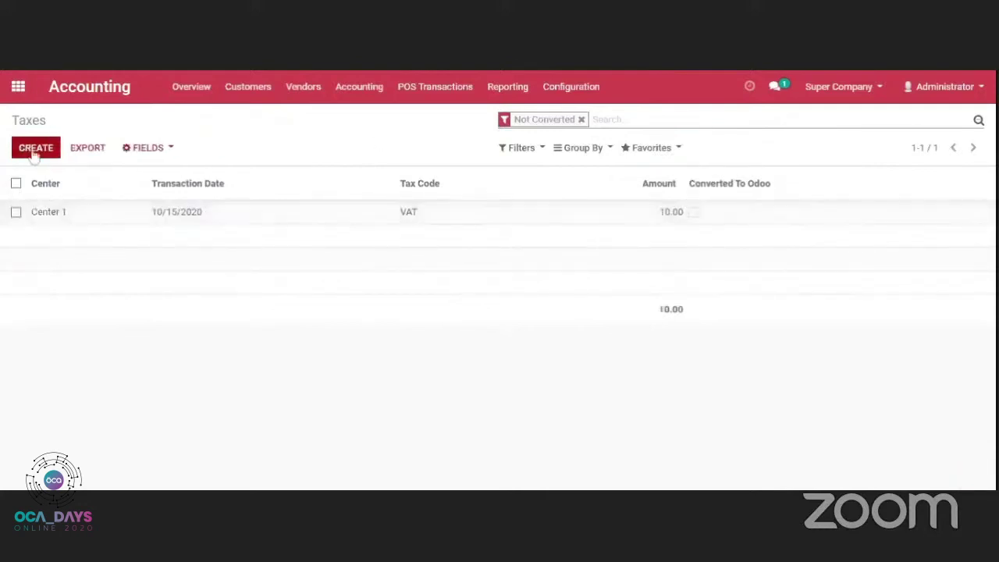
- Add a new tax line for Center 2 with the transaction date 10/15/2020
left_click(34, 152)
left_click(52, 215)
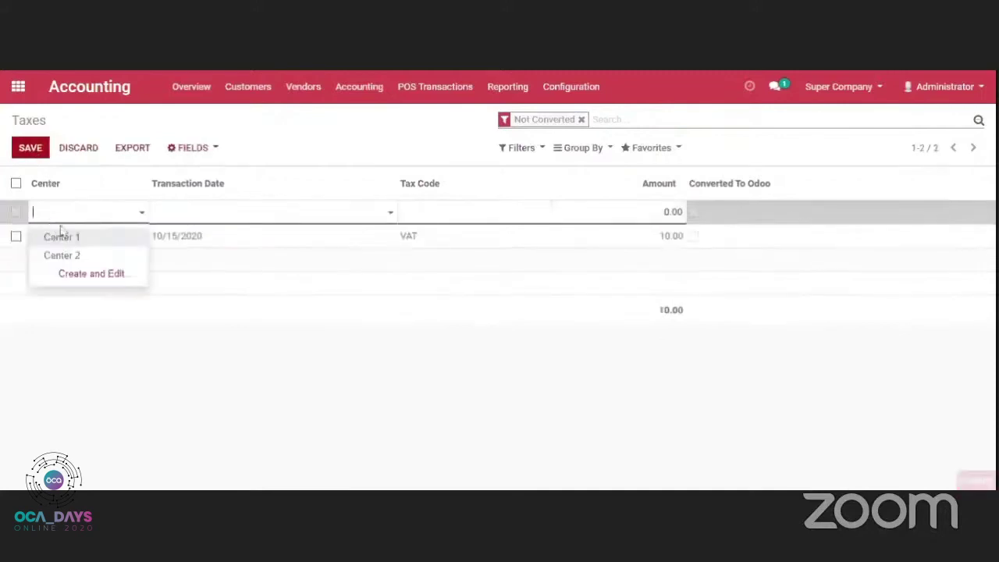
left_click(61, 255)
left_click(153, 211)
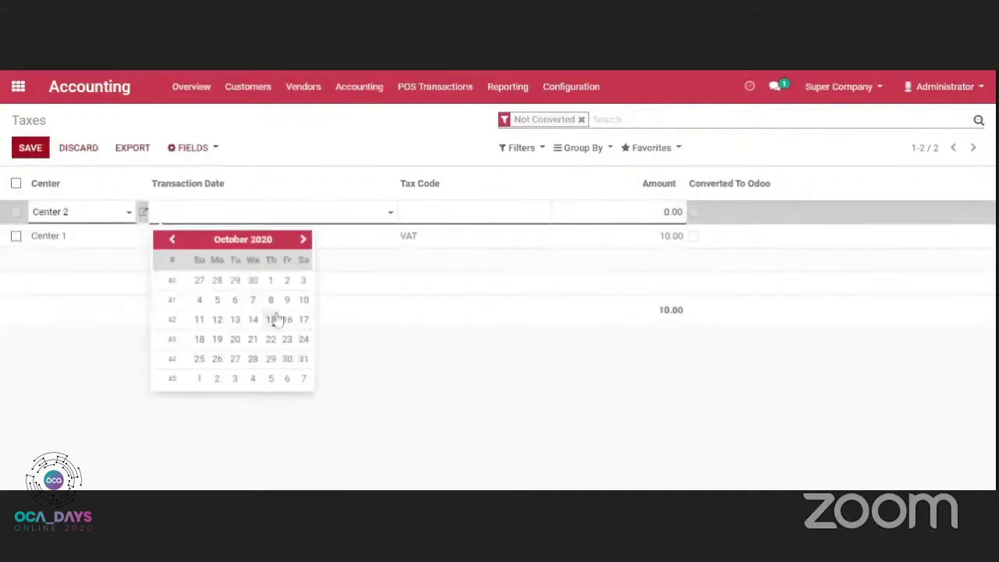
left_click(274, 319)
- Give the new Center 2 tax line the tax code VAT and amount 10, and save it
key("Tab")
type("V")
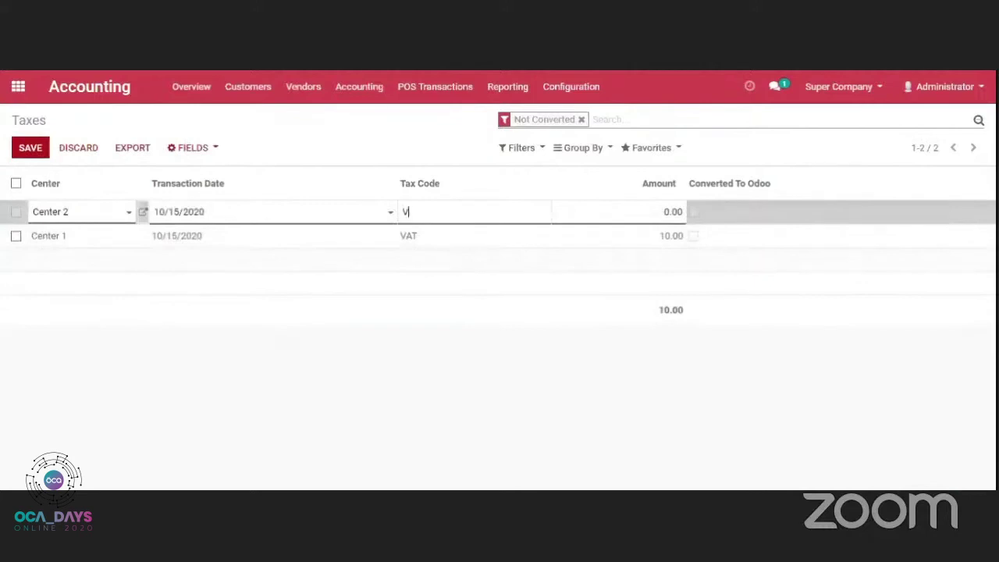
type("AT")
key("Tab")
type("1")
left_click(382, 141)
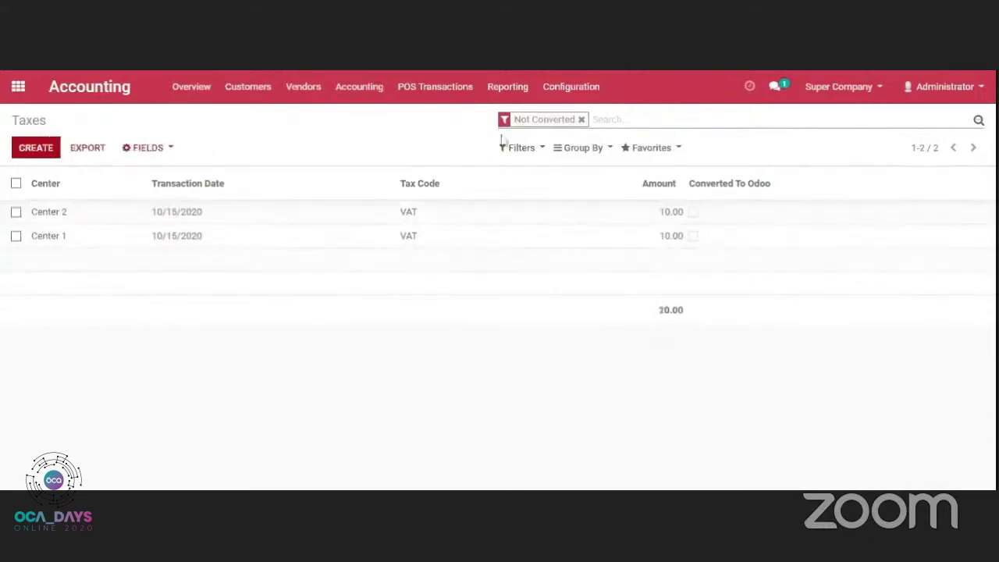
- Return to the intermediate POS payments table, change the Center 1 payment type to VISA and save the line
left_click(440, 98)
left_click(435, 136)
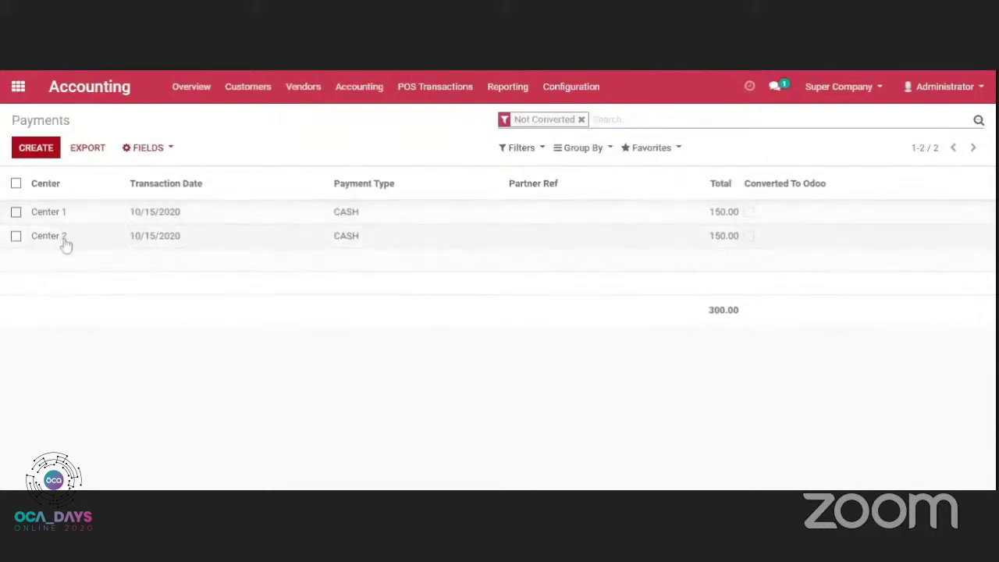
left_click(345, 213)
type("VISA")
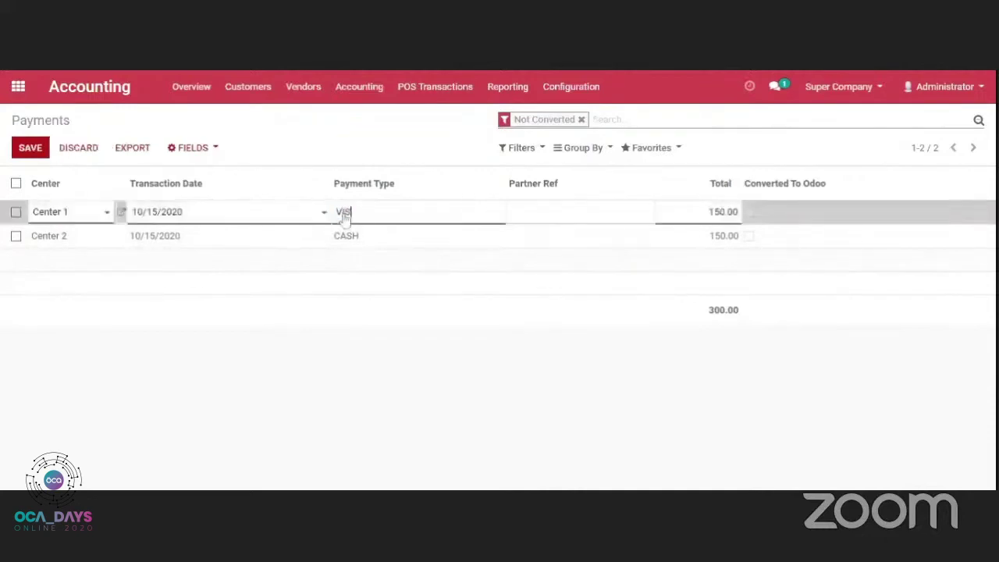
left_click(393, 161)
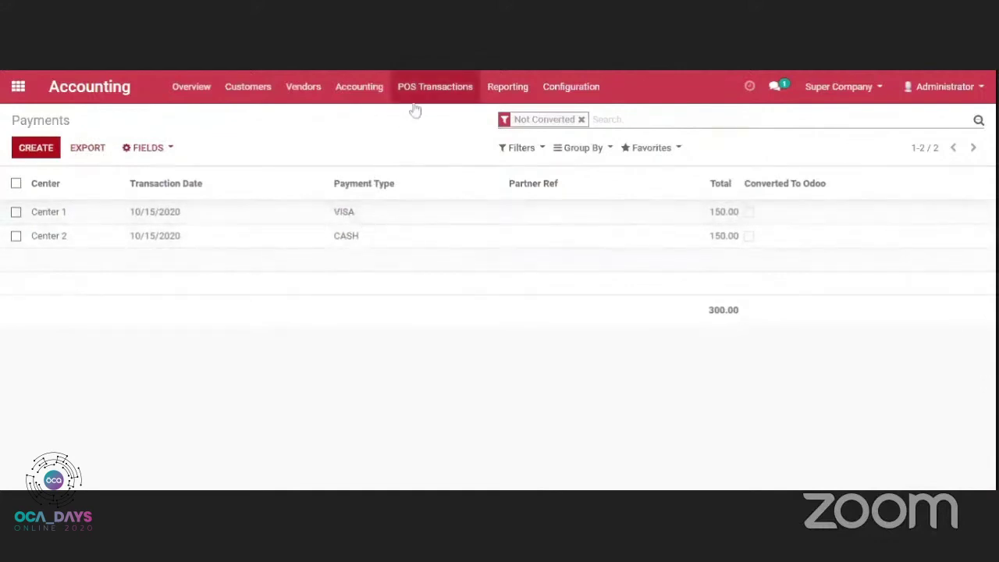
- Review the unconverted lines in the intermediate revenues table and in the intermediate taxes table
left_click(444, 94)
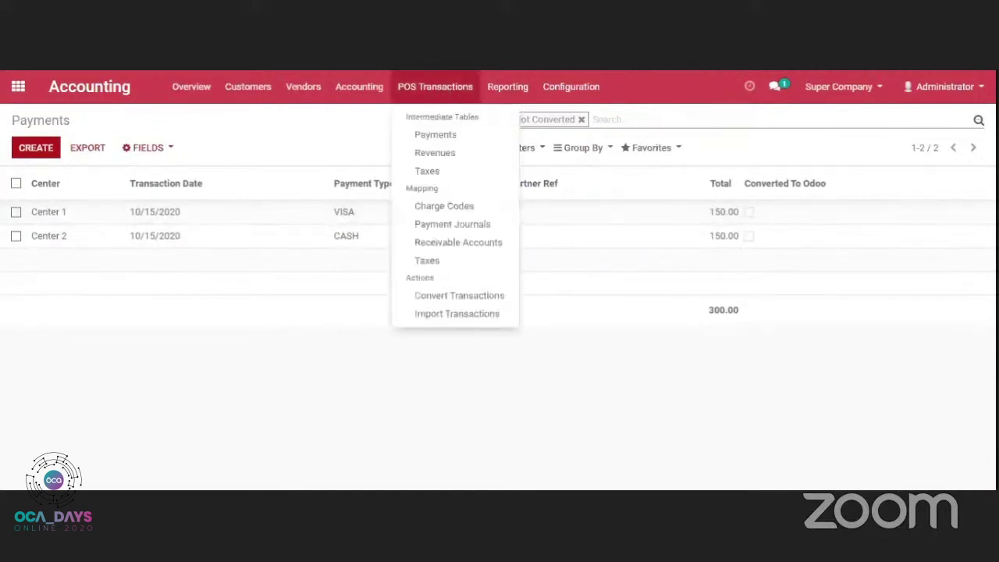
left_click(435, 153)
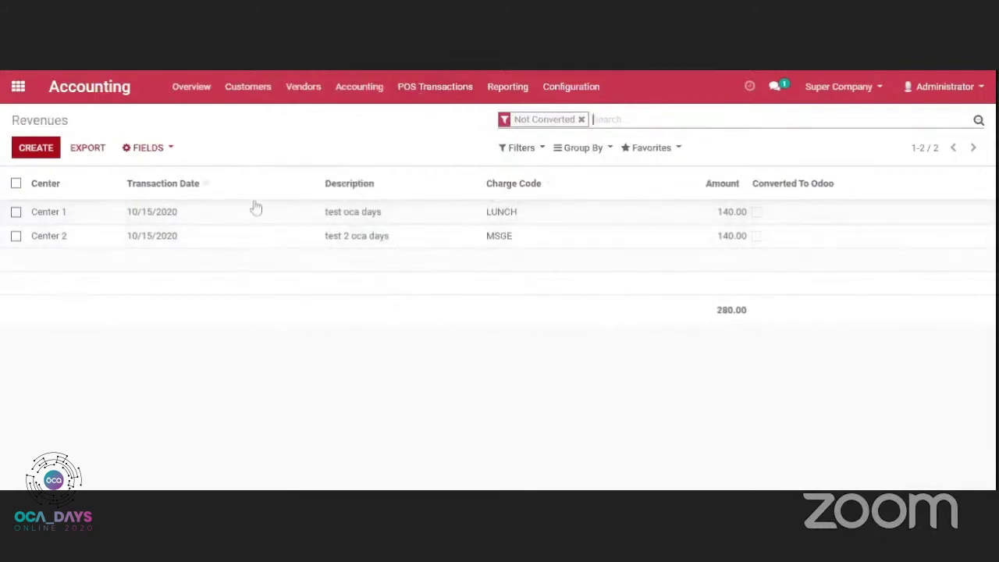
left_click(409, 87)
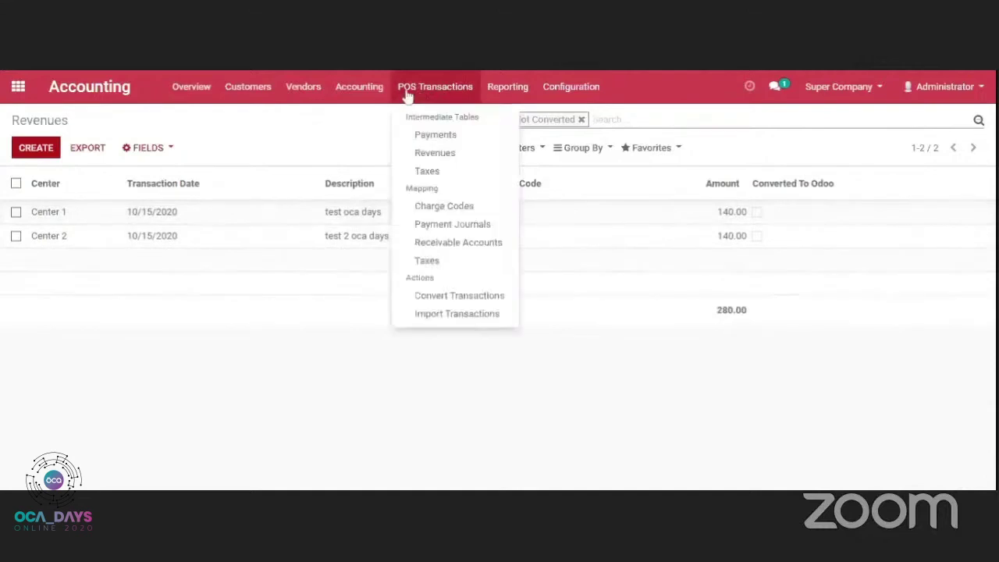
left_click(427, 171)
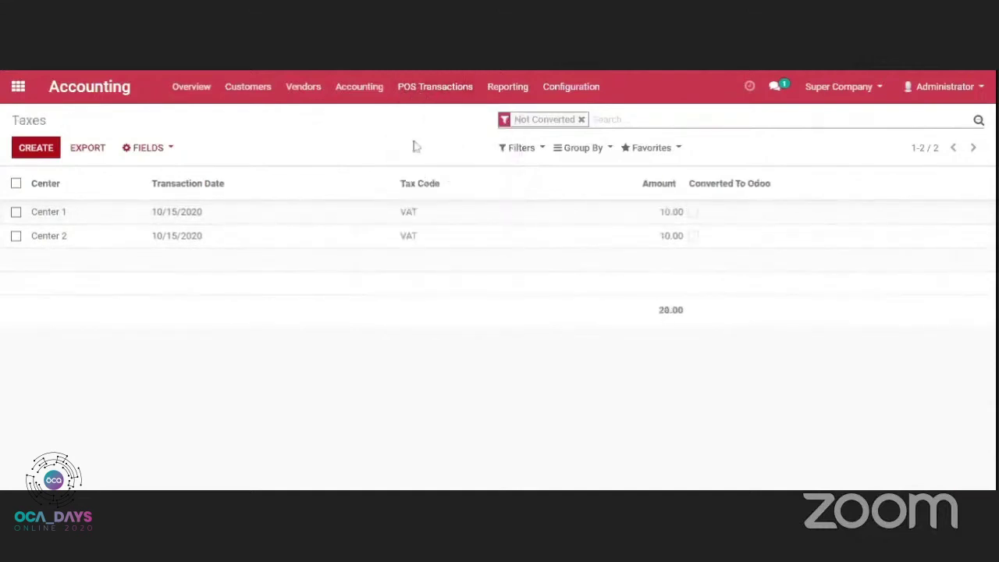
- Convert the POS transactions, and refresh the taxes list by removing and reapplying the Not Converted filter
left_click(422, 100)
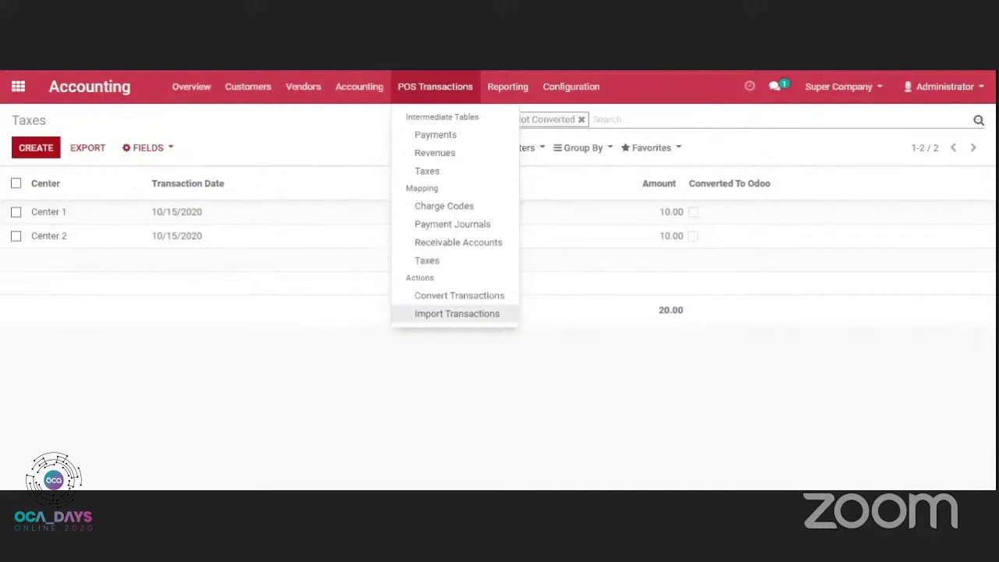
left_click(435, 298)
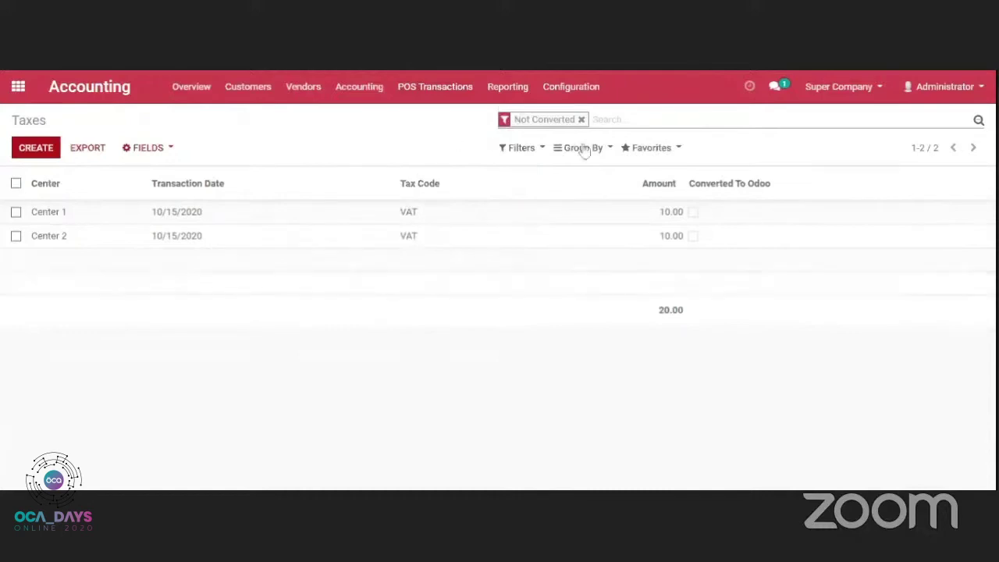
left_click(582, 120)
left_click(511, 149)
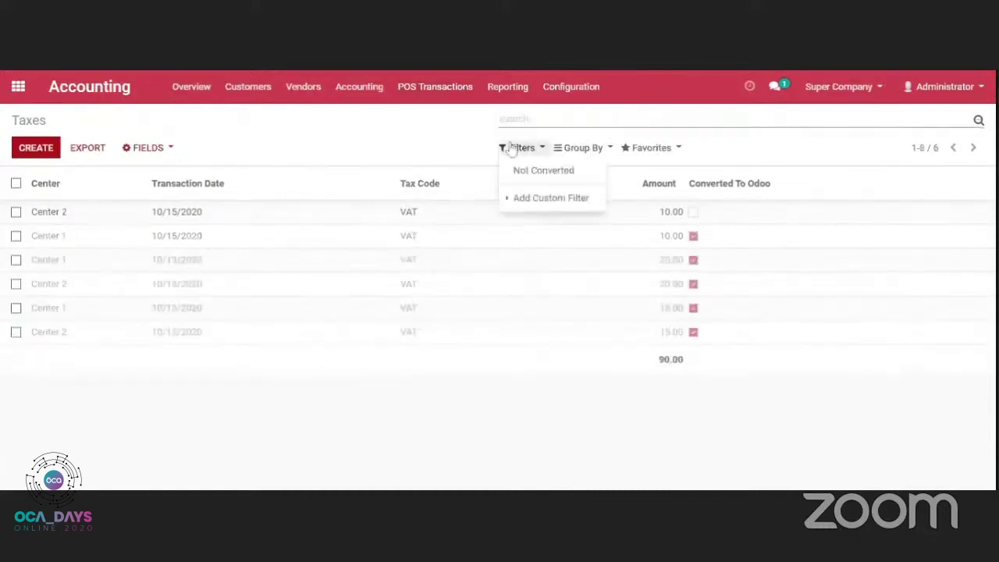
left_click(520, 171)
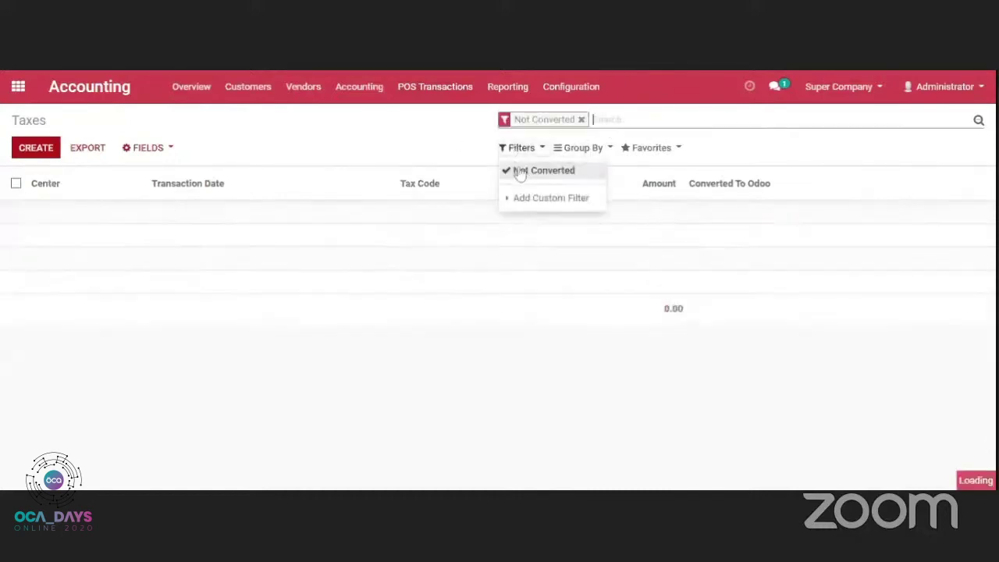
left_click(417, 149)
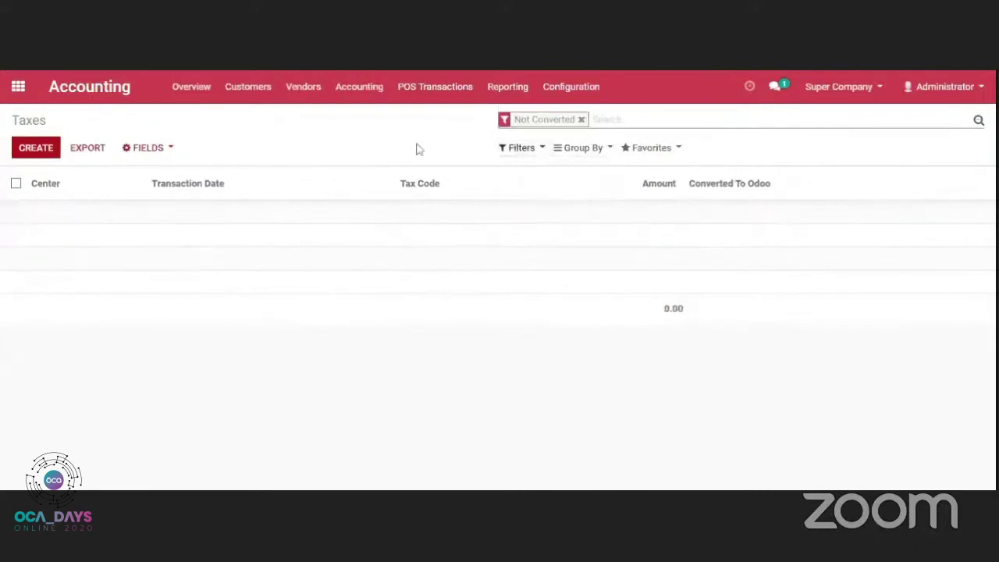
- Show all intermediate tax lines without the Not Converted filter to check their Converted To Odoo status
left_click(581, 120)
left_click(515, 148)
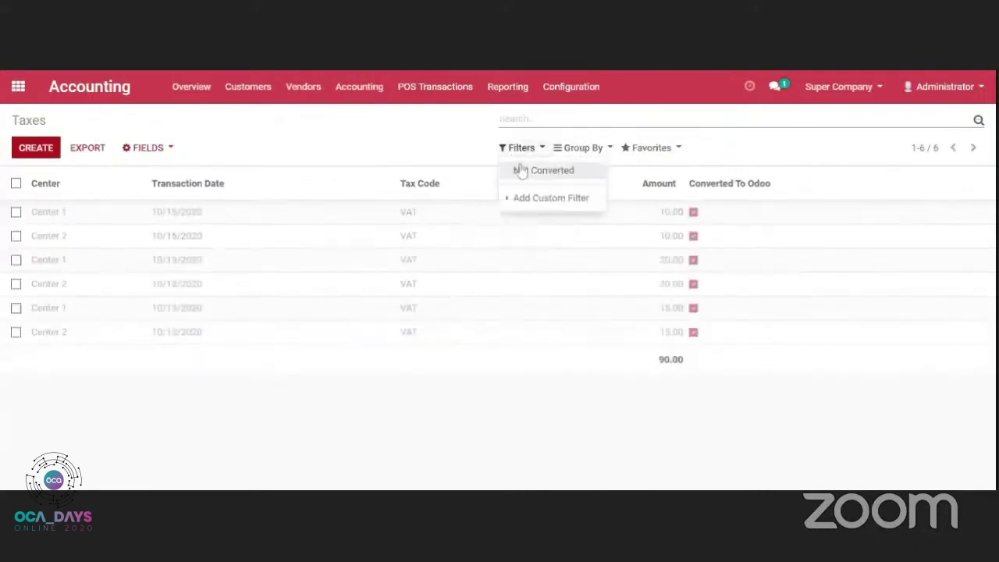
left_click(520, 169)
left_click(519, 170)
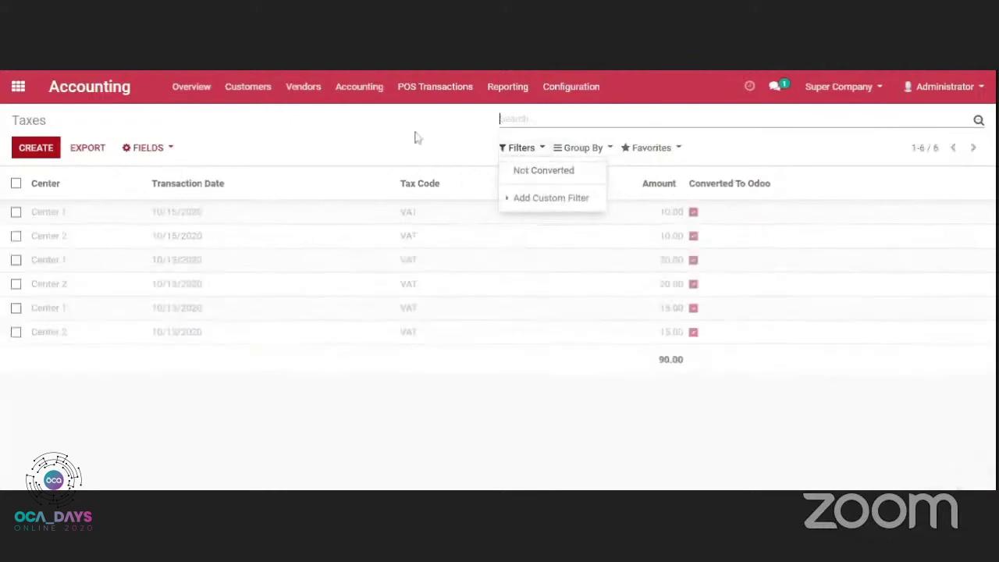
- Check the conversion status of all intermediate revenues without the Not Converted filter, and reopen the intermediate taxes table
left_click(418, 99)
left_click(427, 153)
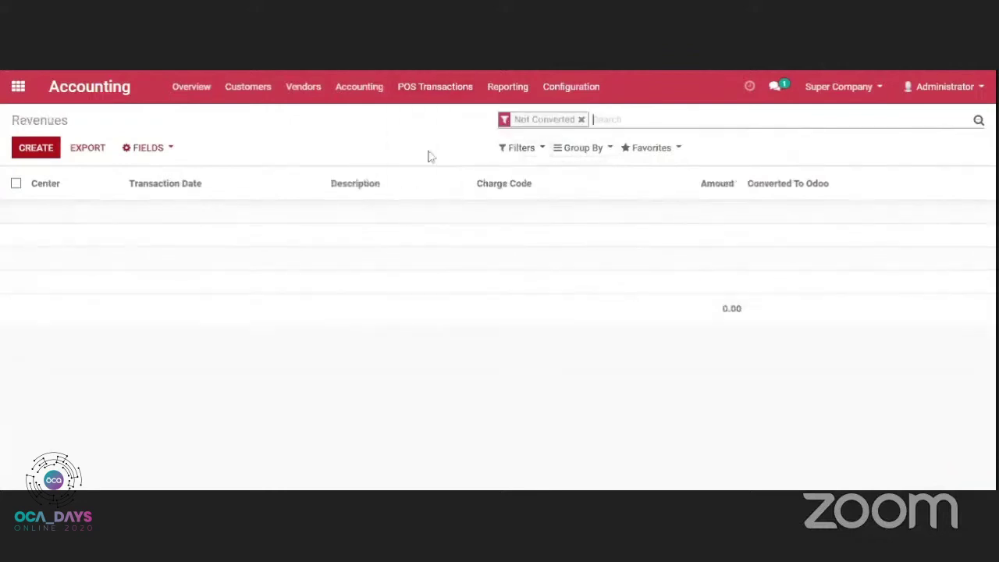
left_click(581, 119)
left_click(437, 90)
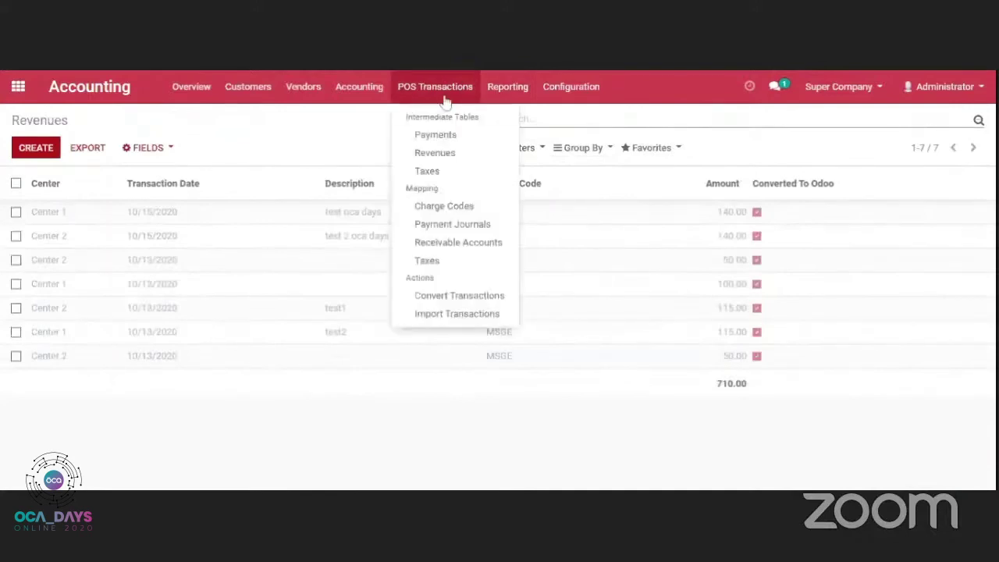
left_click(445, 171)
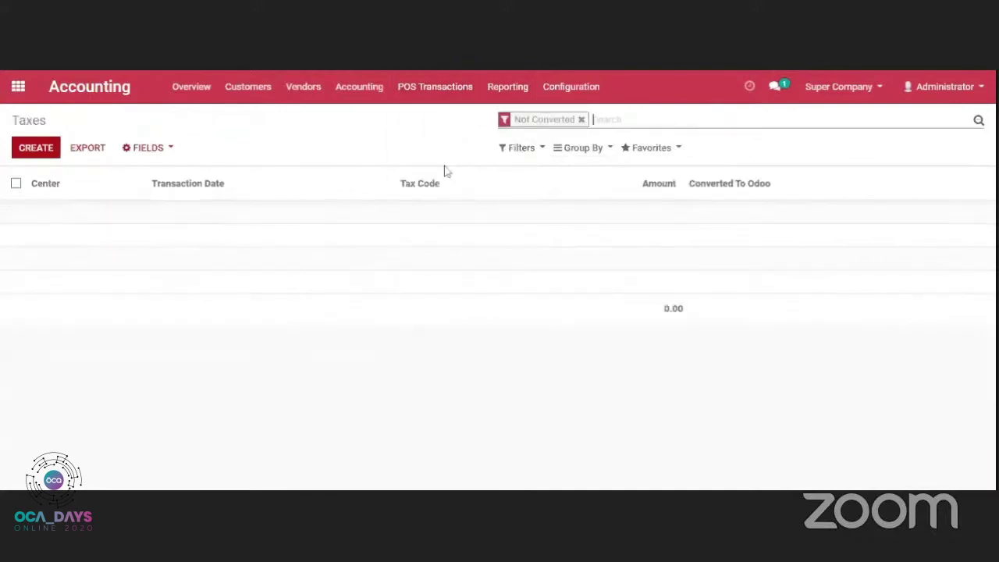
- Open the accounting journal entries and clear the search filter to list them all
left_click(368, 100)
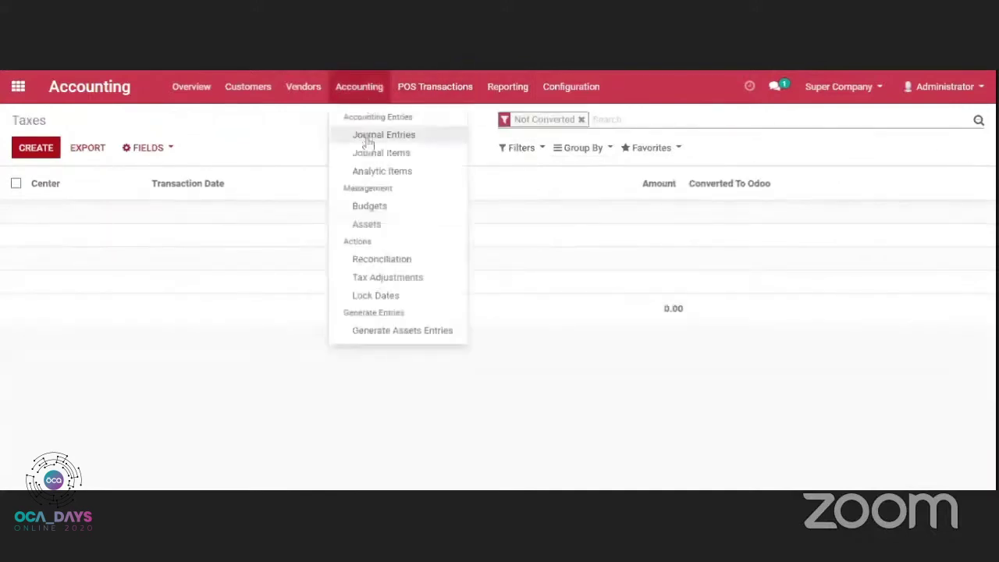
left_click(464, 148)
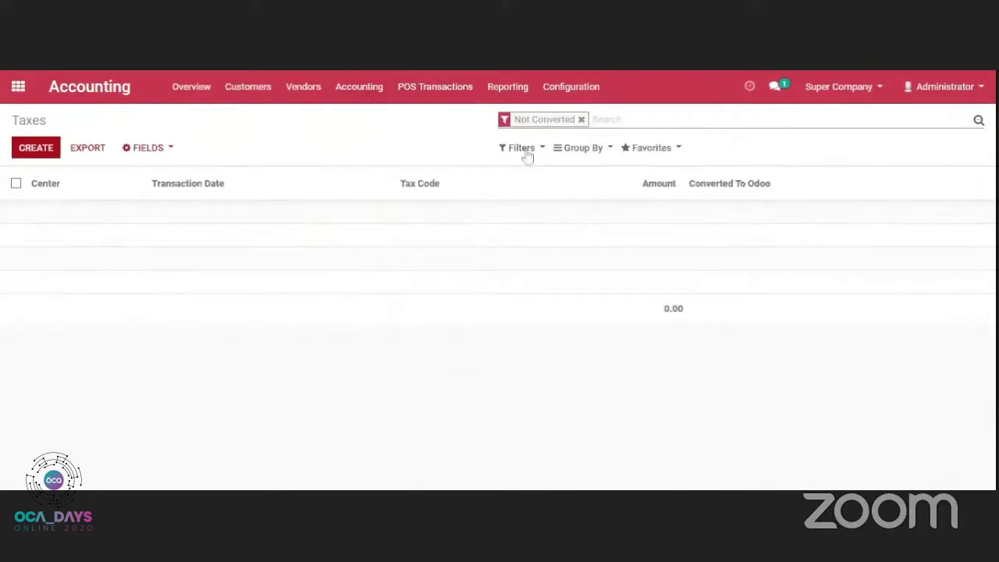
key("BackSpace")
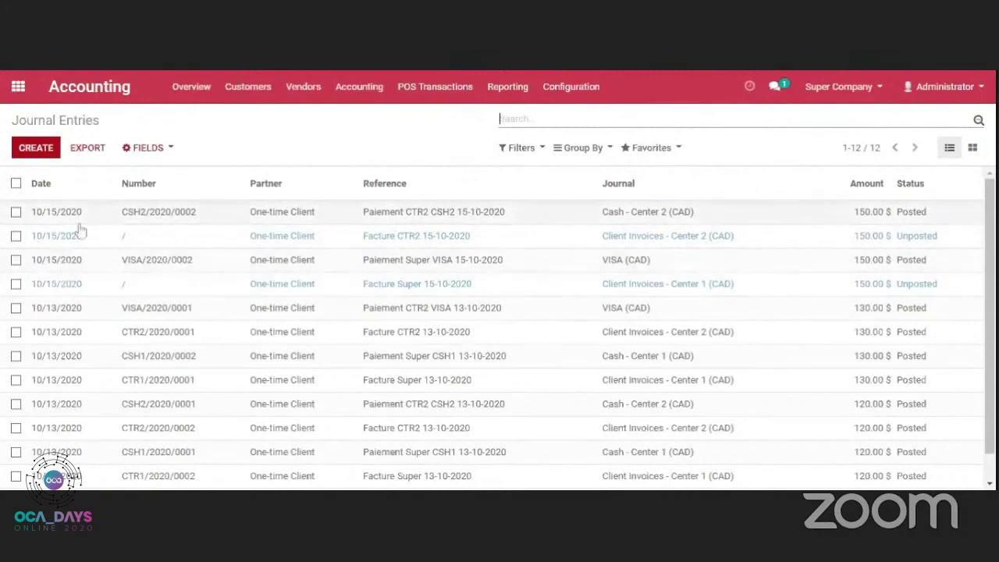
- Inspect the journal items of the 10/15/2020 Cash - Center 2 payment entry and return to the journal entries list
left_click(586, 148)
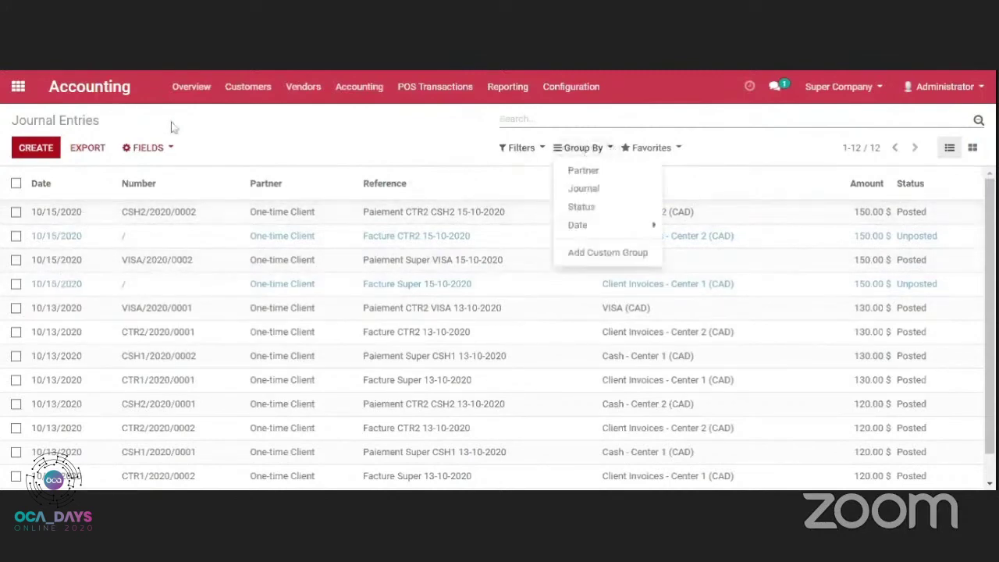
left_click(209, 152)
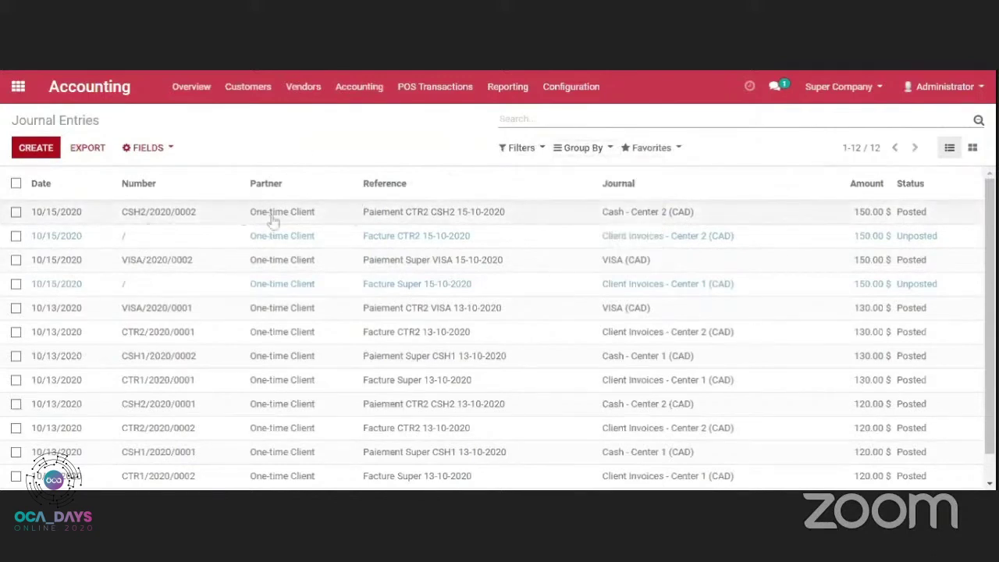
left_click(562, 225)
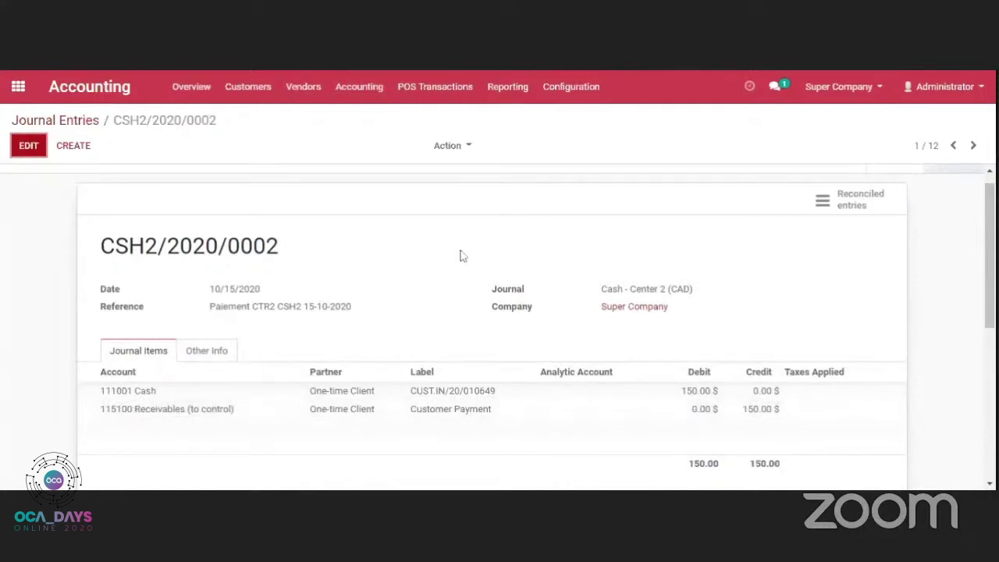
left_click(67, 122)
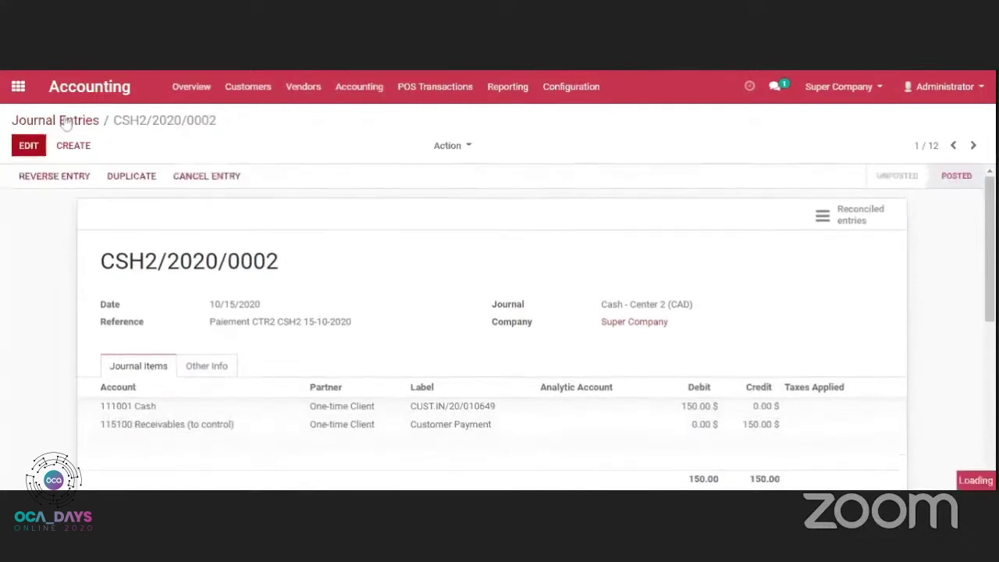
- Inspect the journal items of the 10/15/2020 Center 2 invoice, VISA payment and Center 1 invoice entries, returning to the journal entries list
left_click(287, 239)
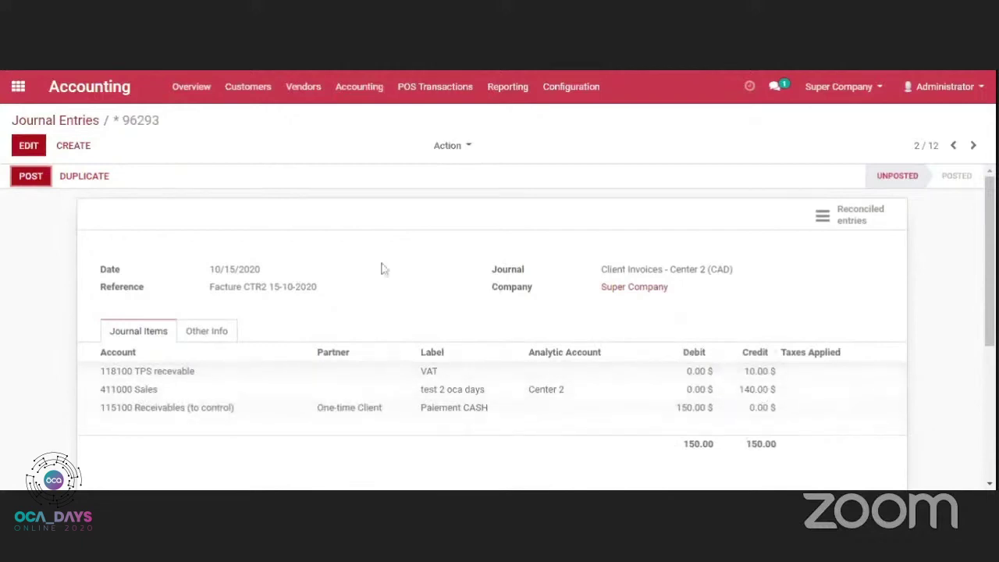
left_click(82, 126)
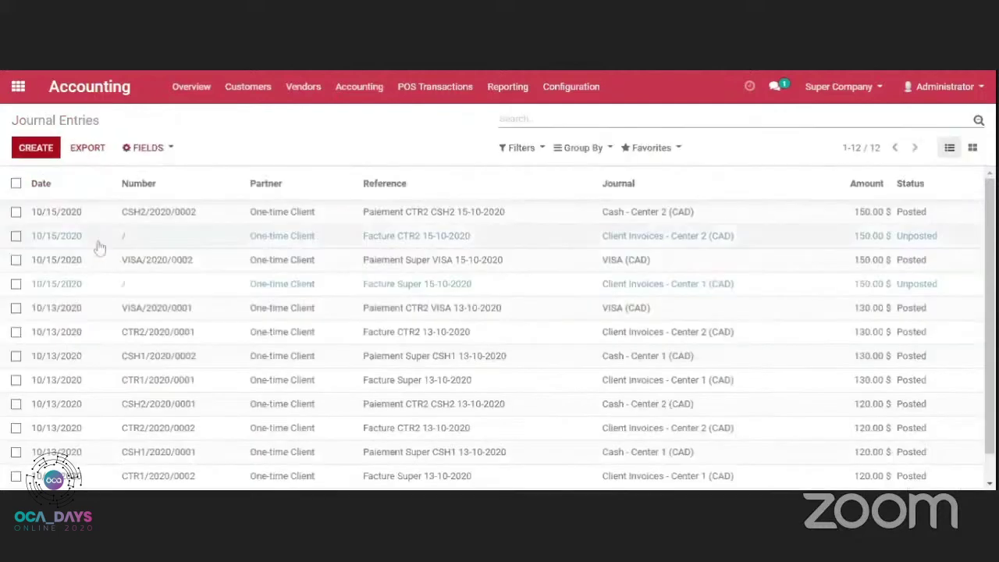
left_click(55, 265)
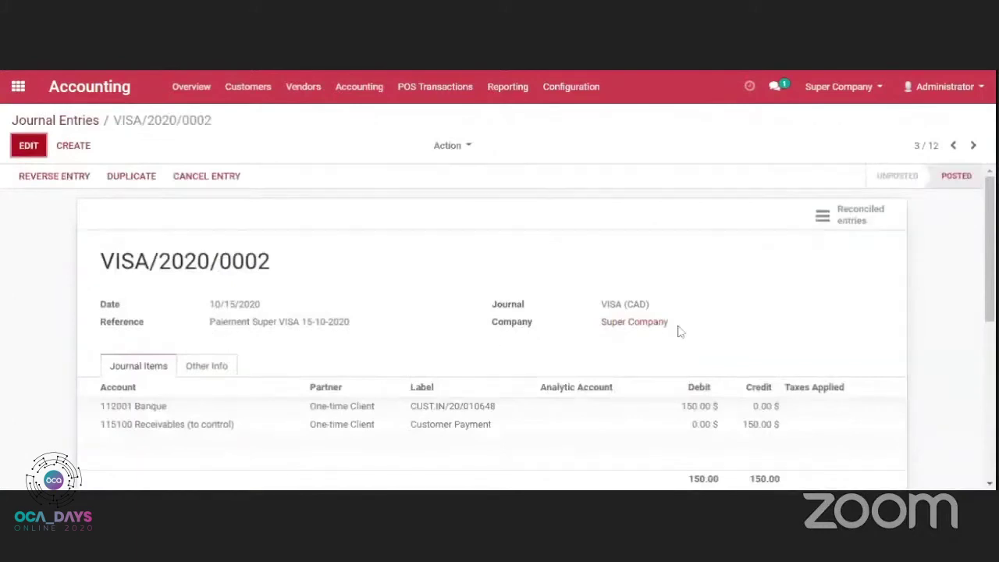
scroll(793, 333, "down", 1)
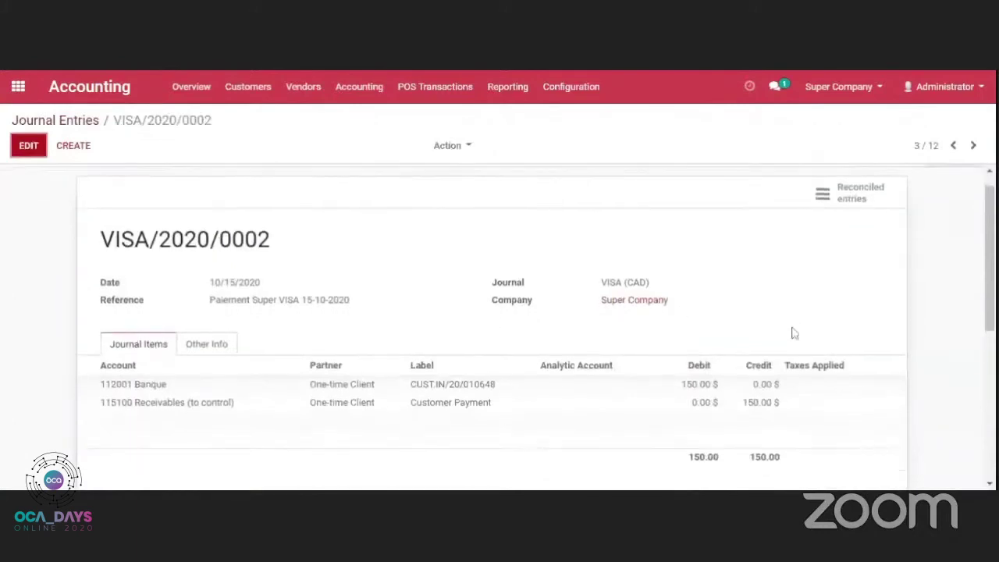
scroll(794, 333, "down", 1)
scroll(773, 390, "up", 1)
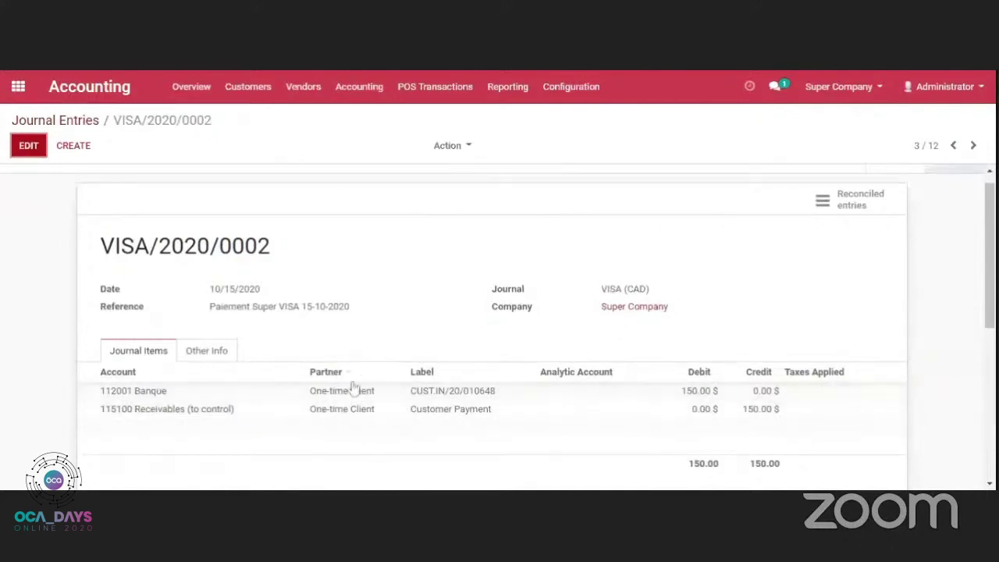
left_click(81, 123)
left_click(340, 287)
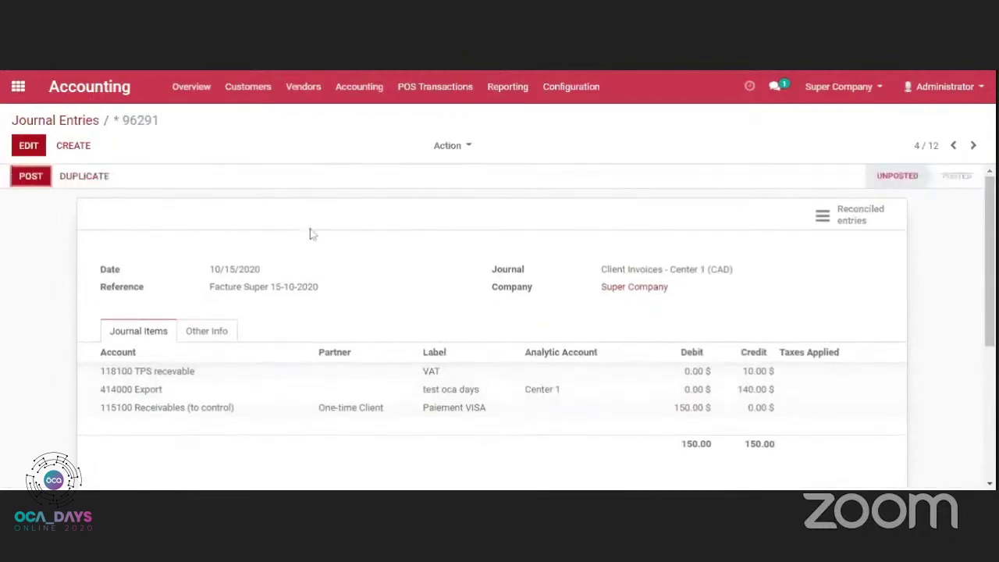
left_click(83, 125)
- Open the intermediate POS payments table and remove the Not Converted filter to list all payments
left_click(422, 86)
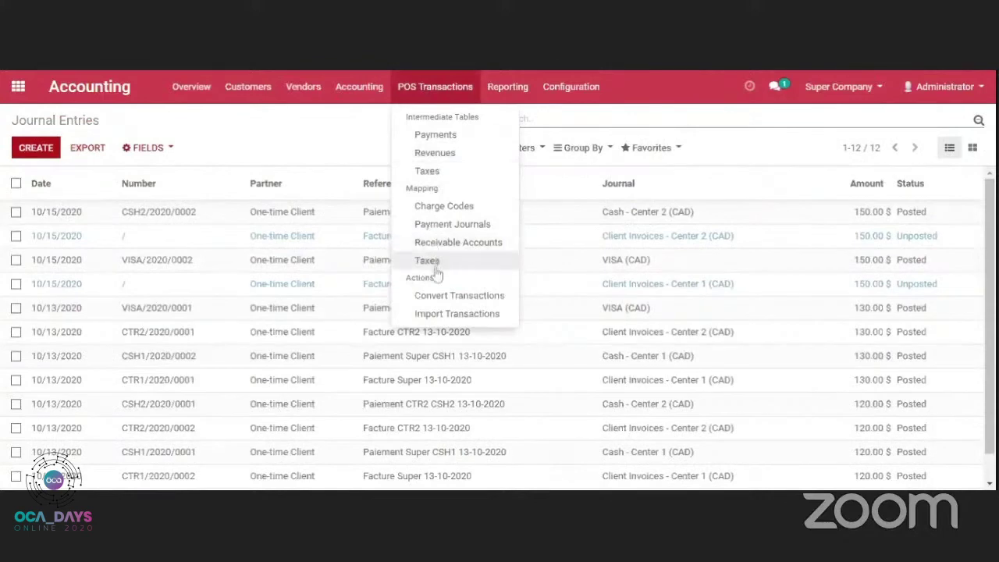
left_click(433, 135)
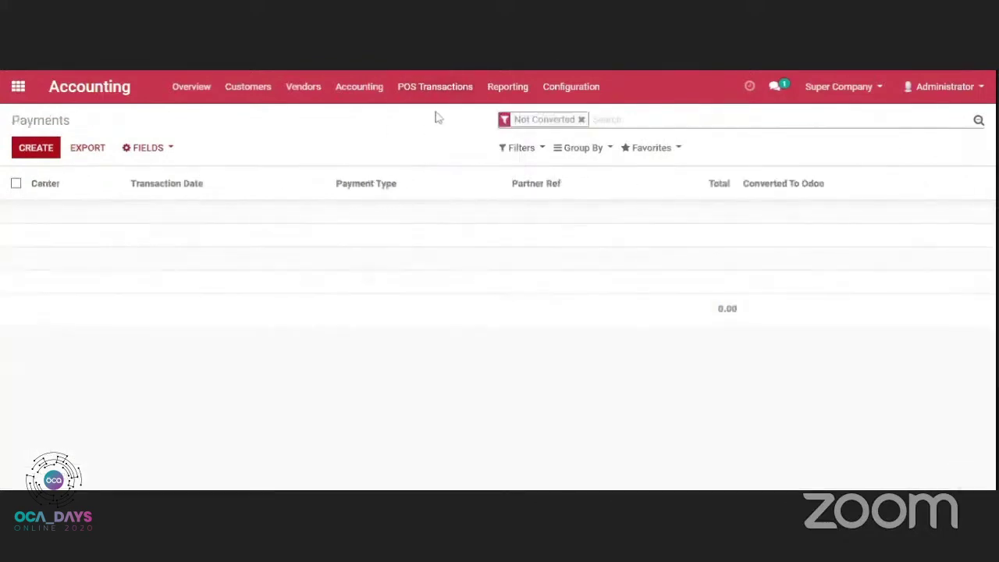
left_click(581, 119)
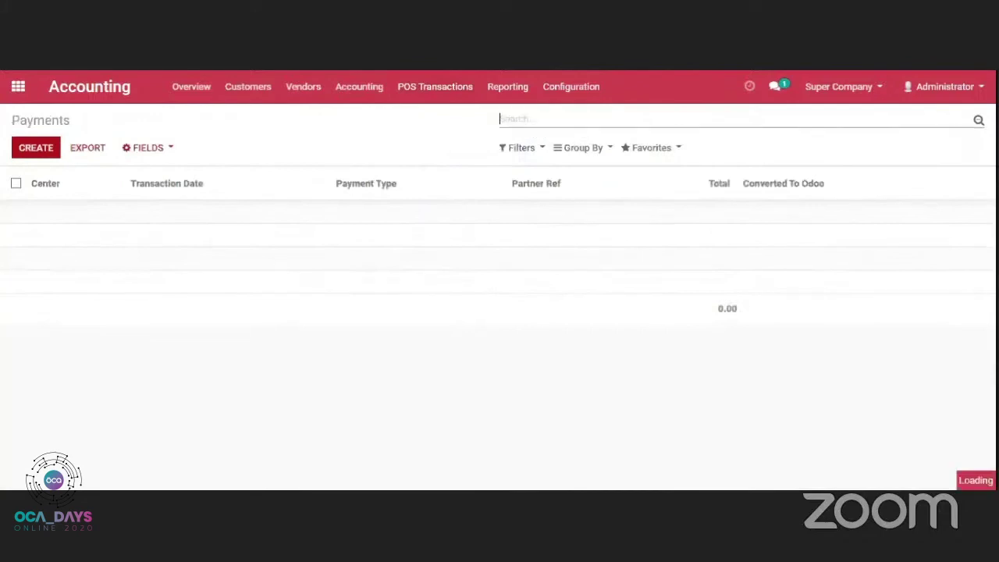
- Add an intermediate payment for Center 1 dated 10/15/2020 with payment type VISA and a total of 160.00
left_click(41, 150)
type("cente")
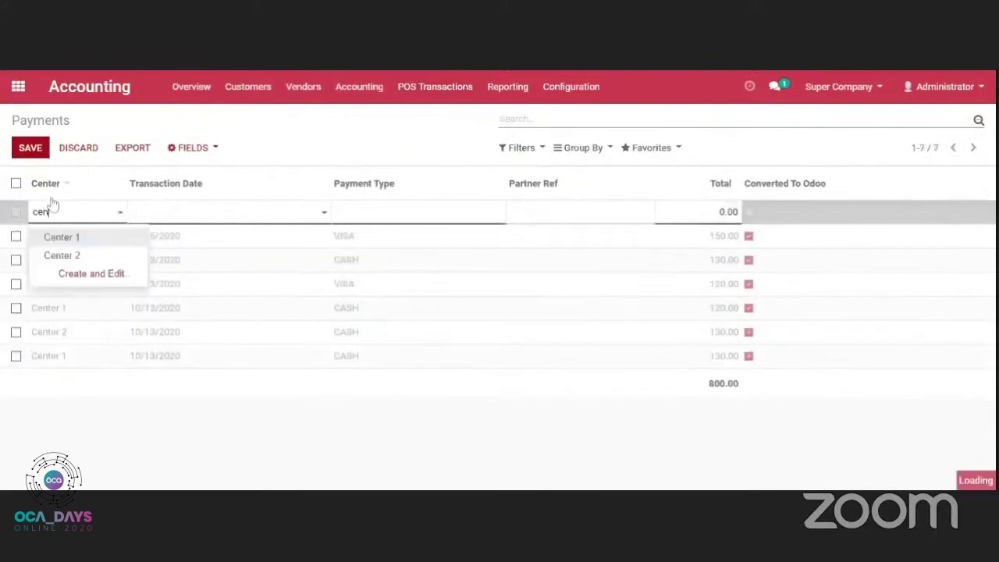
left_click(64, 237)
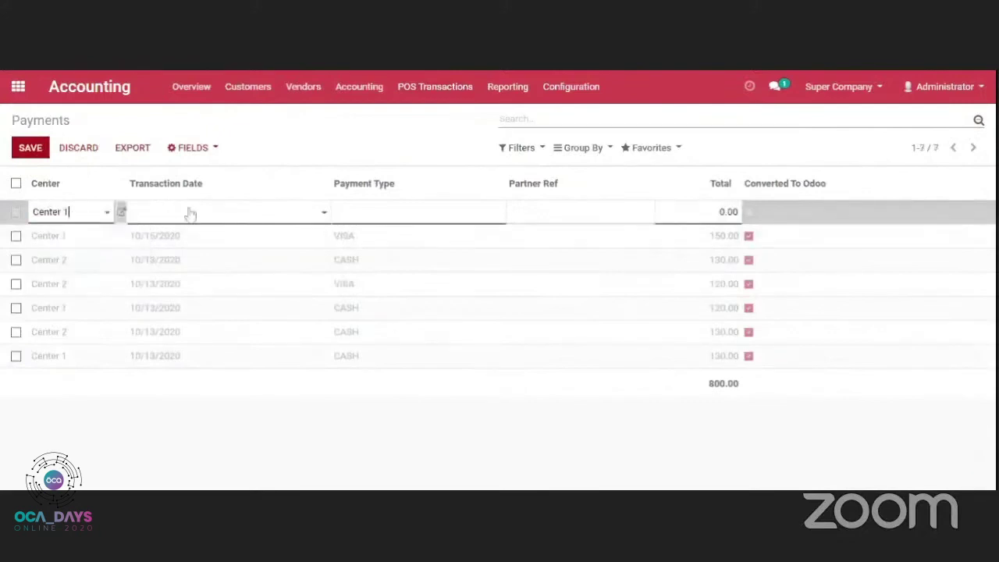
left_click(189, 211)
left_click(248, 319)
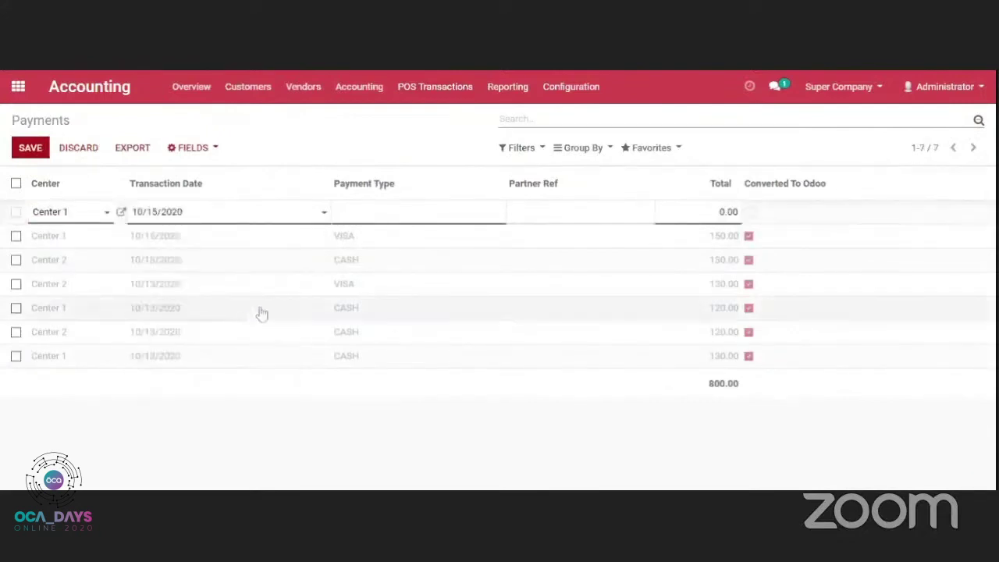
left_click(410, 213)
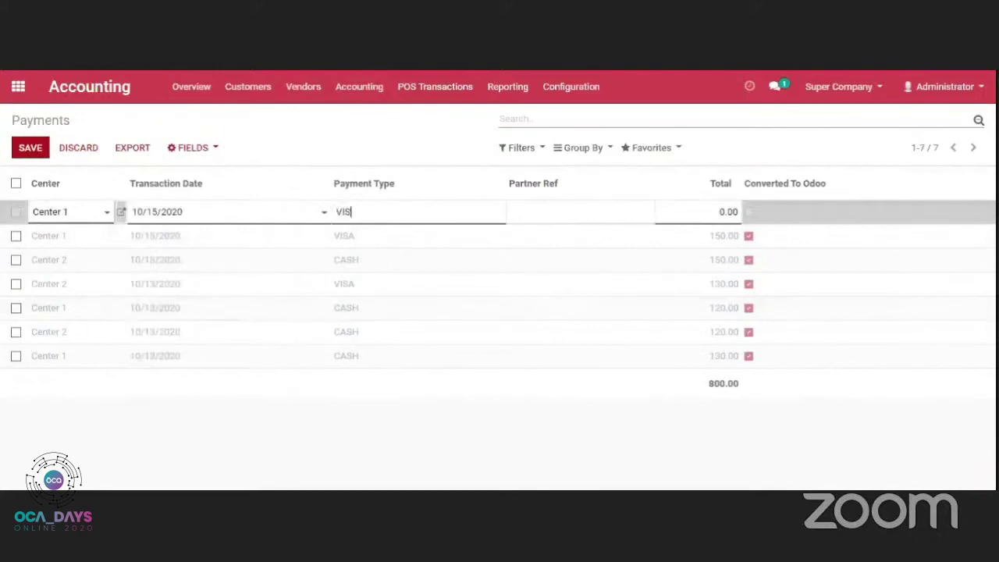
left_click(728, 212)
type("15")
left_click(380, 138)
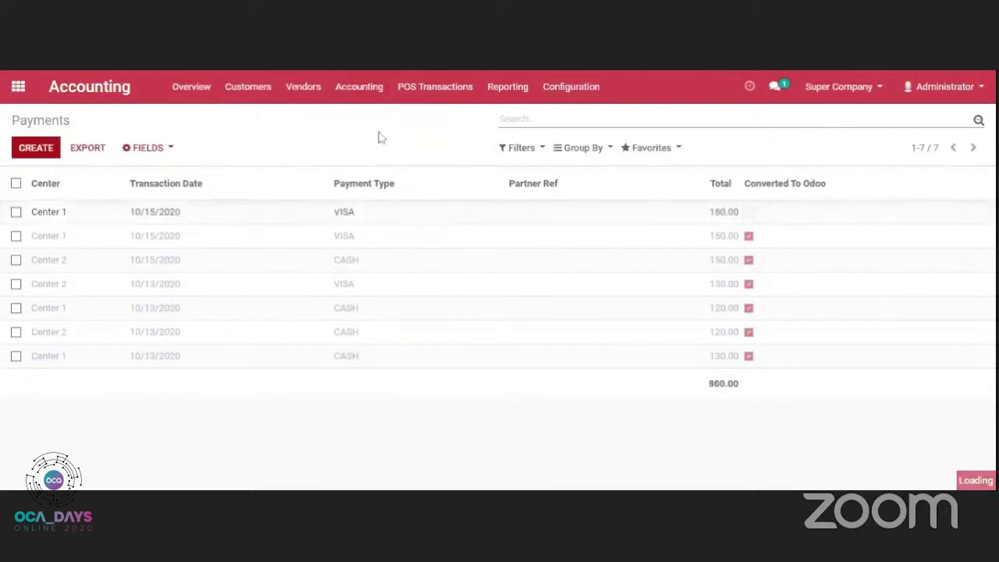
- Add an intermediate revenue for Center 1 dated 10/15/2020 with description "test error balancing", charge code LUNCH and amount 130
left_click(419, 86)
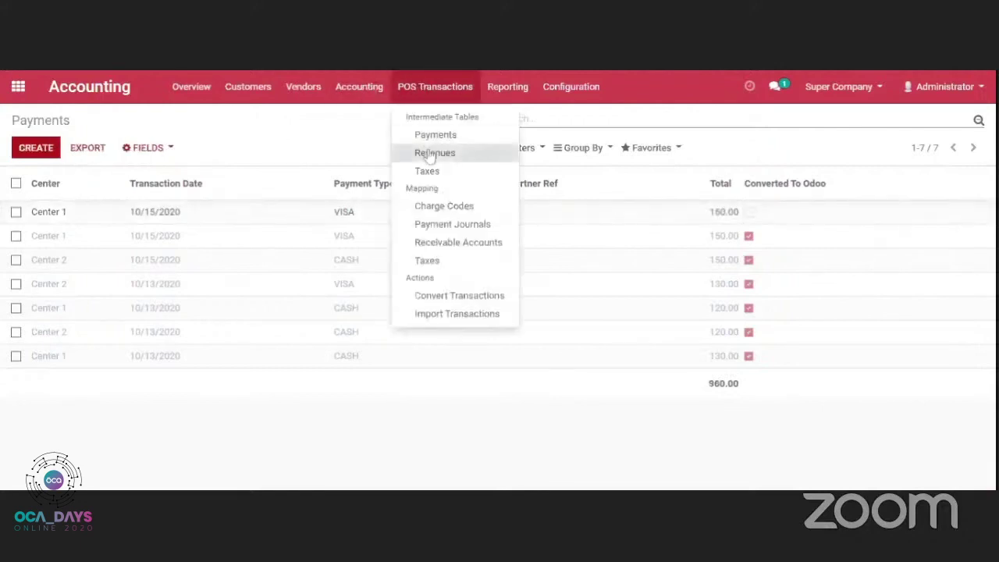
left_click(430, 151)
left_click(46, 151)
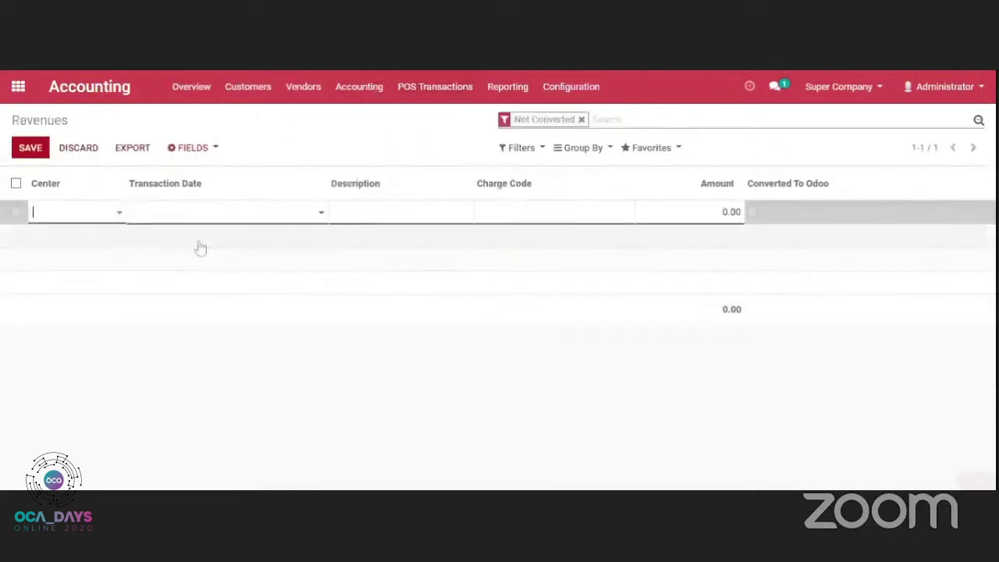
left_click(93, 215)
left_click(87, 238)
left_click(173, 218)
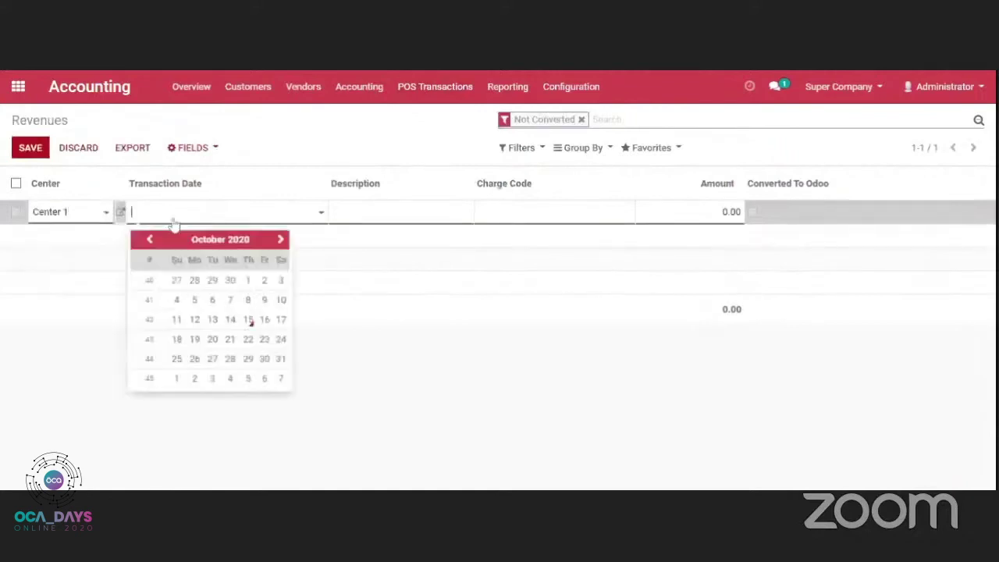
left_click(248, 319)
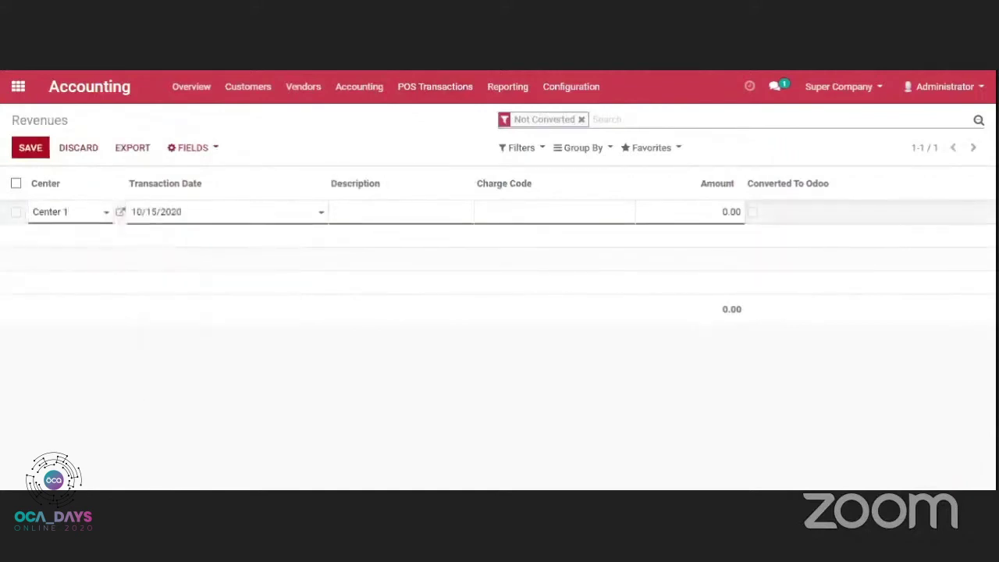
left_click(336, 211)
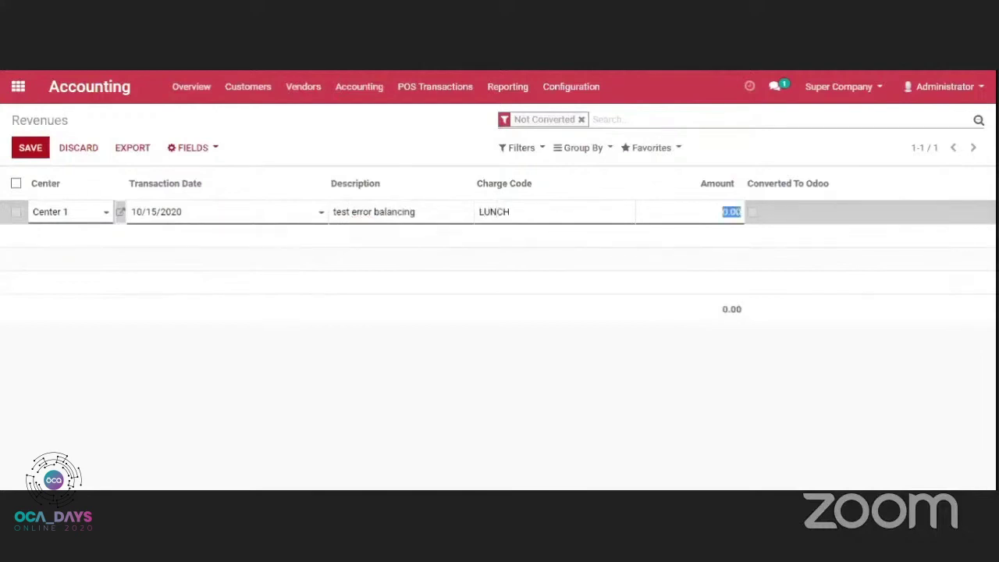
type("130")
left_click(366, 122)
- Add an intermediate tax line for Center 1 dated 10/15/2020 with tax code VAT and amount 5
left_click(435, 92)
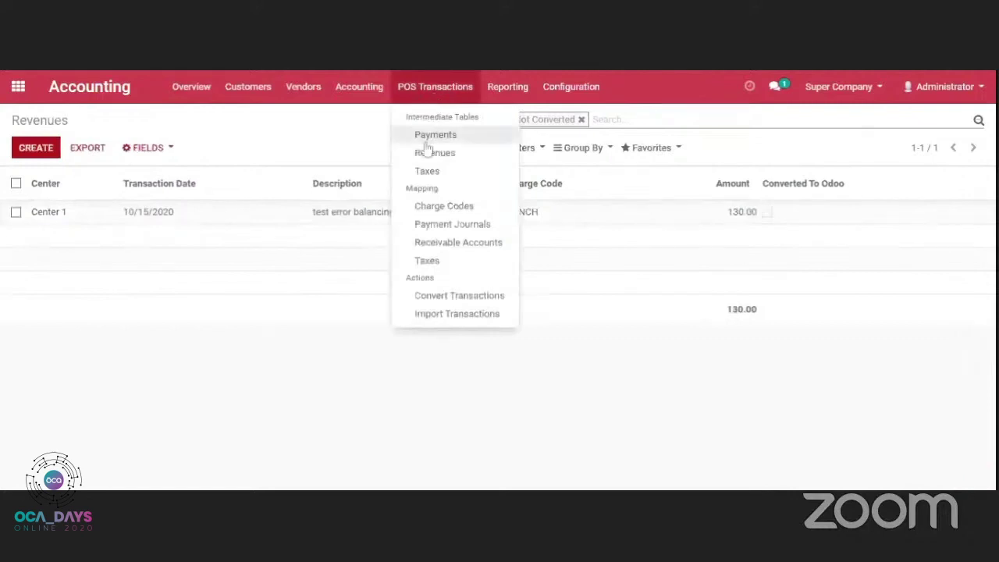
left_click(427, 170)
left_click(37, 148)
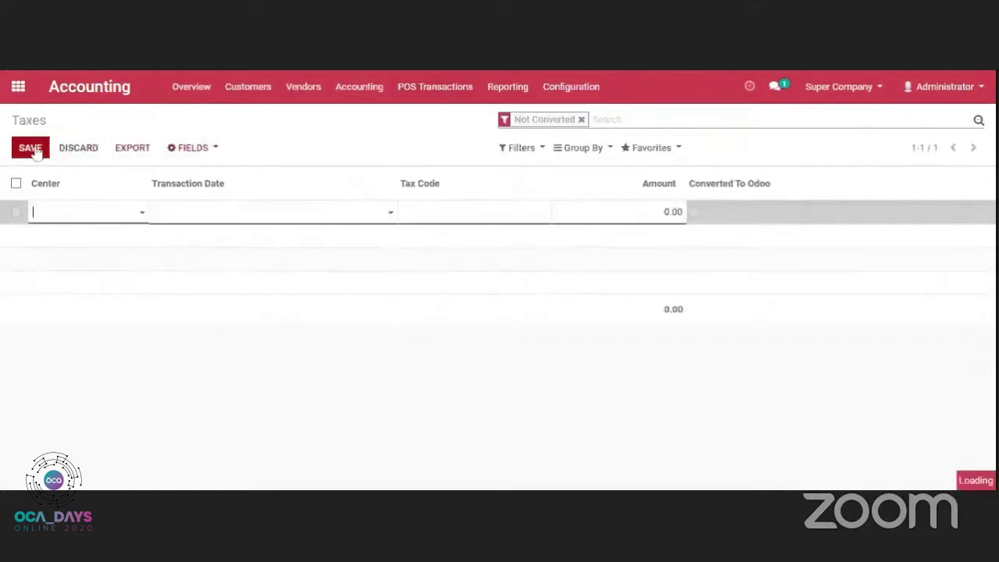
left_click(139, 212)
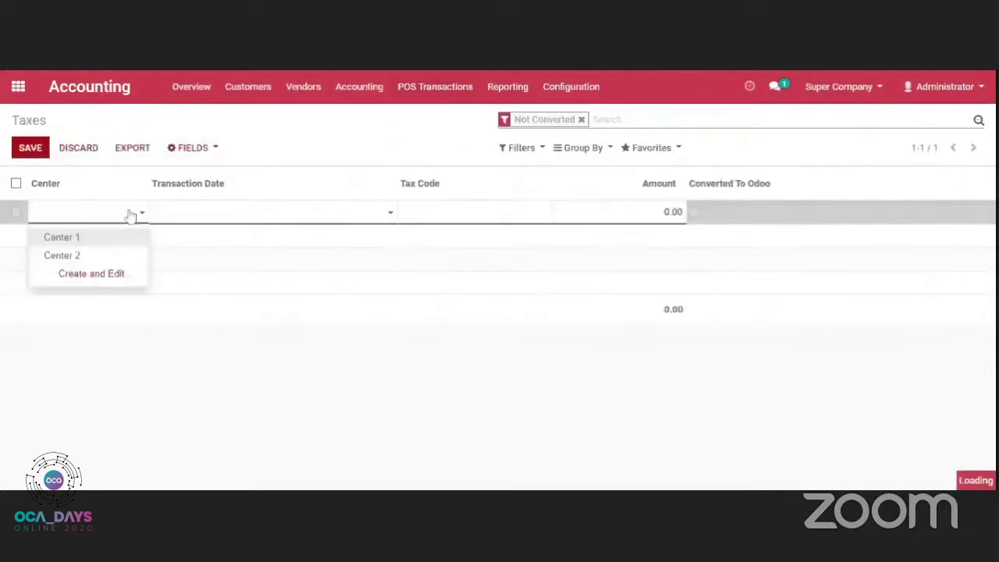
left_click(91, 238)
left_click(218, 215)
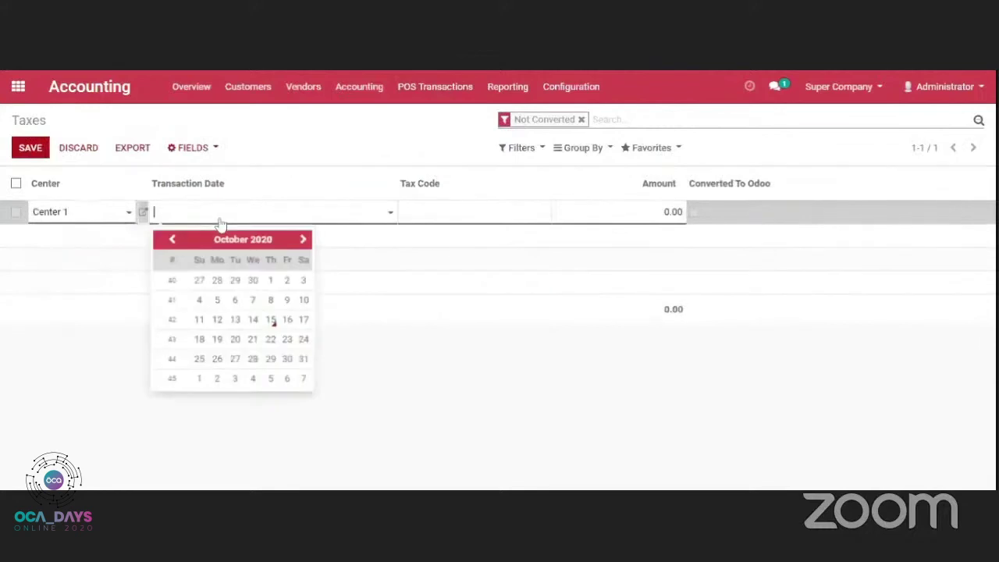
left_click(270, 319)
key("Tab")
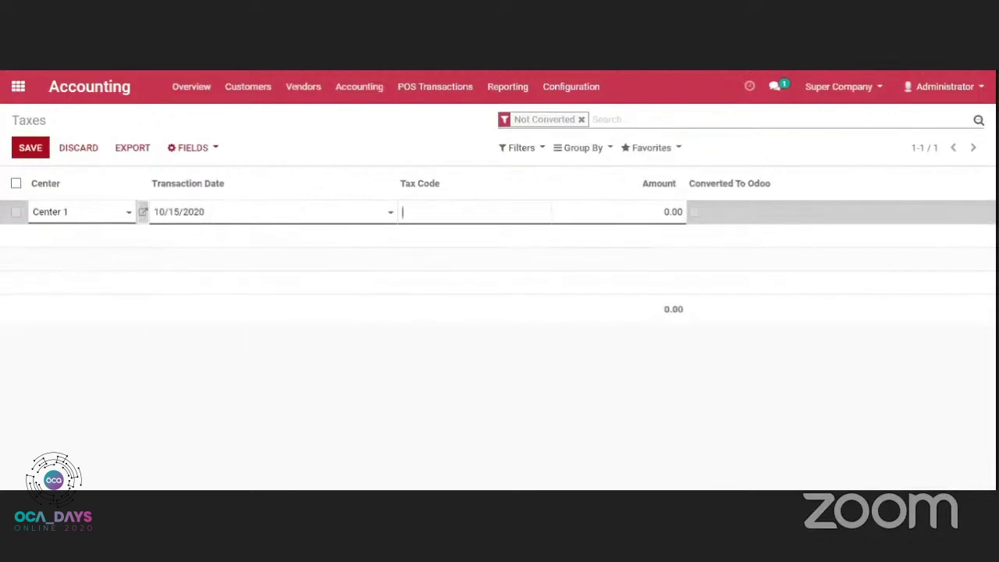
type("VAT")
key("Tab")
type("5")
left_click(390, 134)
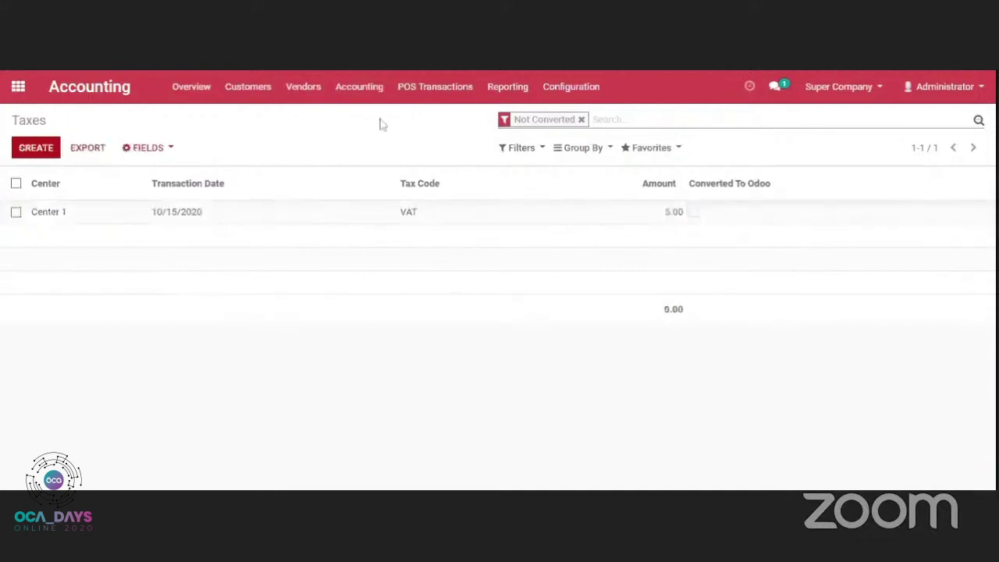
- Convert the POS transactions and check the Converted To Odoo status of all intermediate payments without the Not Converted filter
left_click(415, 96)
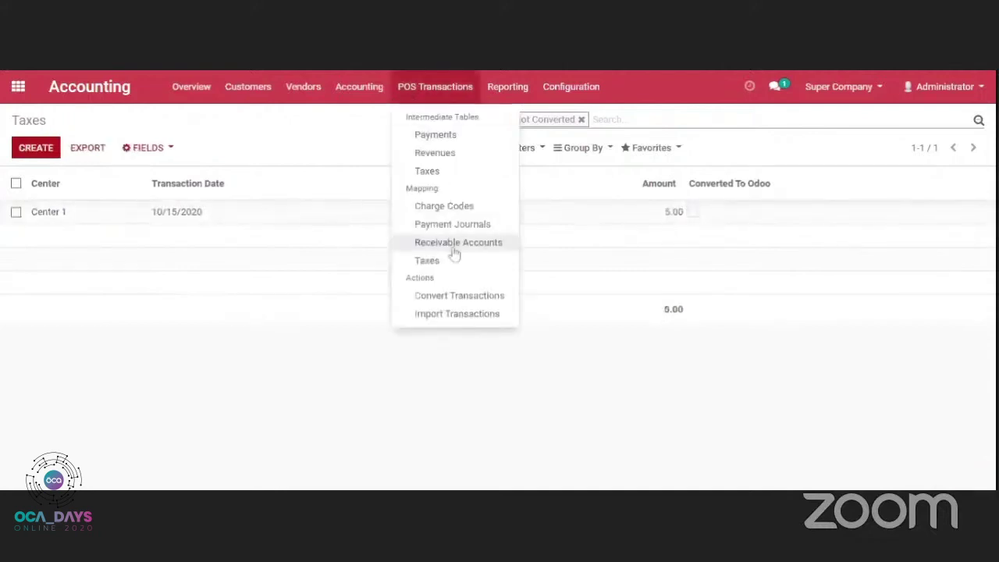
left_click(452, 299)
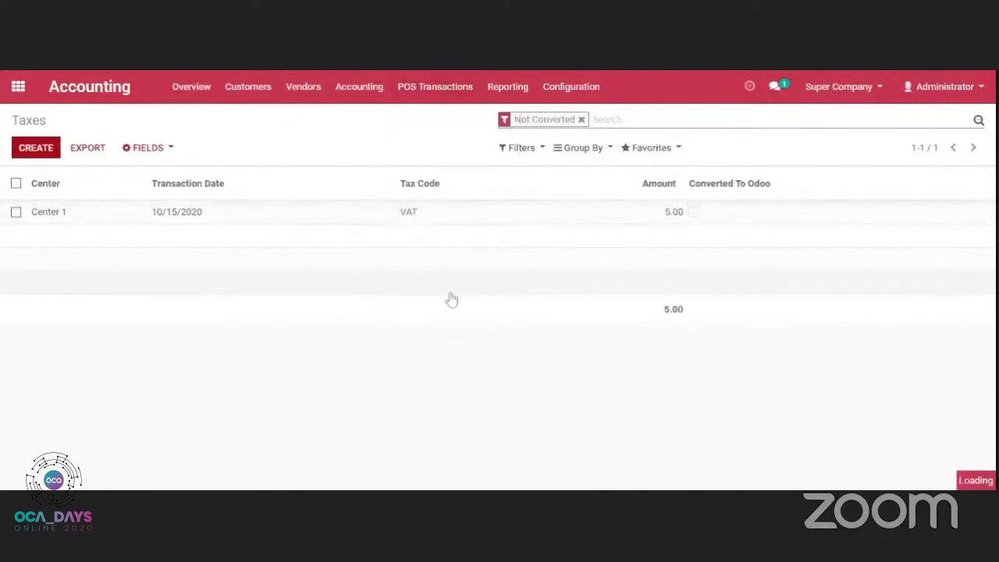
left_click(433, 90)
left_click(435, 136)
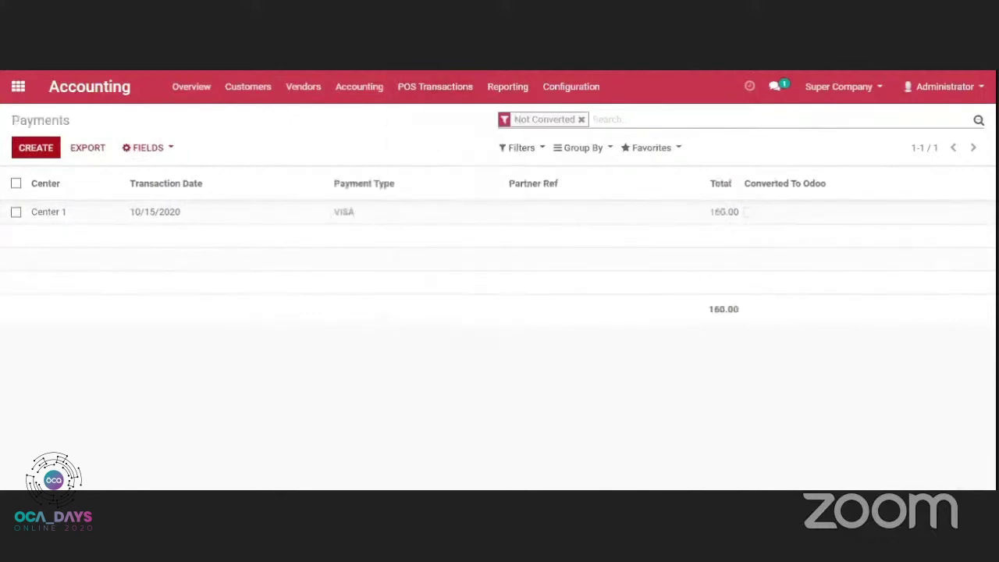
left_click(586, 126)
left_click(581, 119)
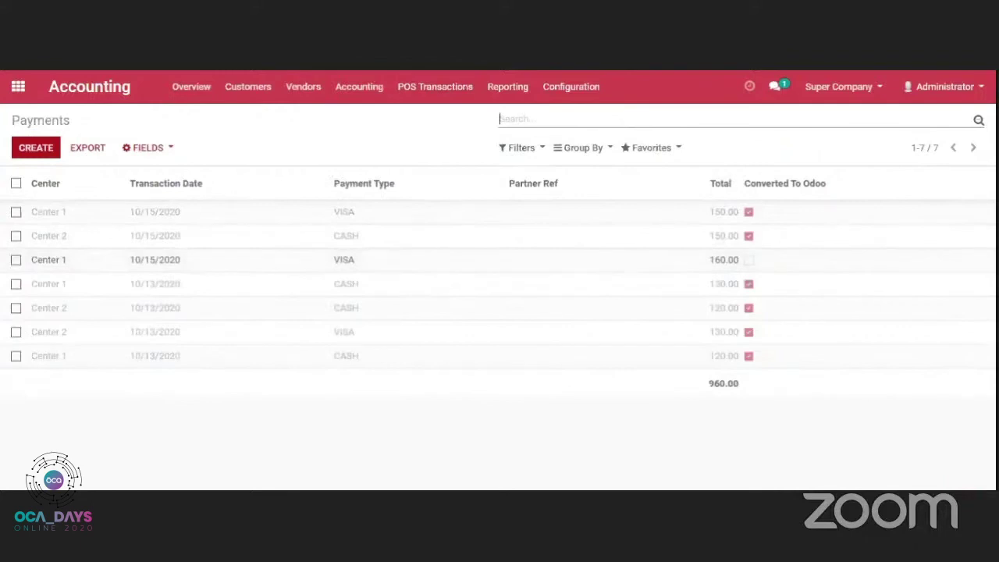
- Switch to the Job Queue app, open the "Convert POS transactions to journal items." job and read its exception information
left_click(16, 99)
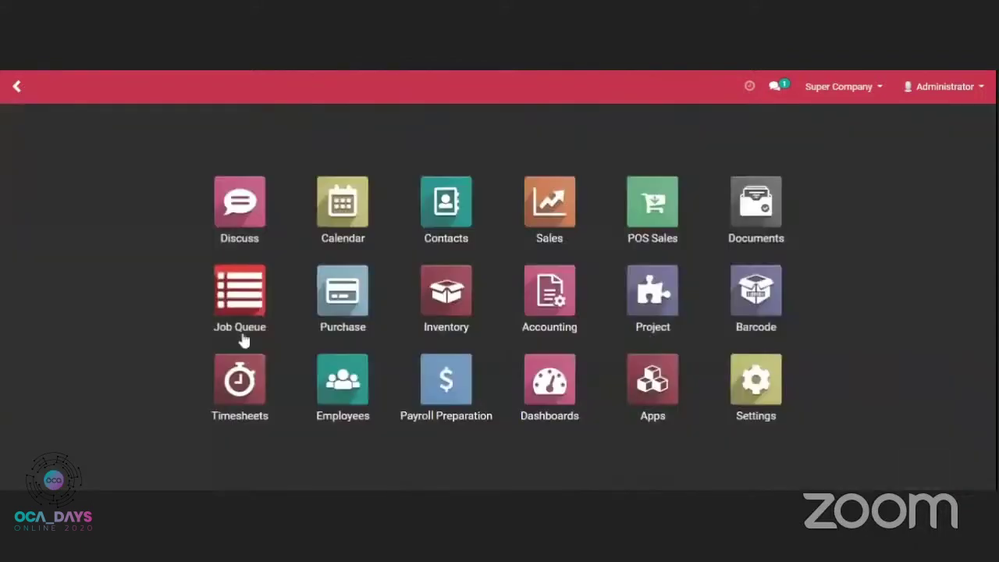
left_click(220, 287)
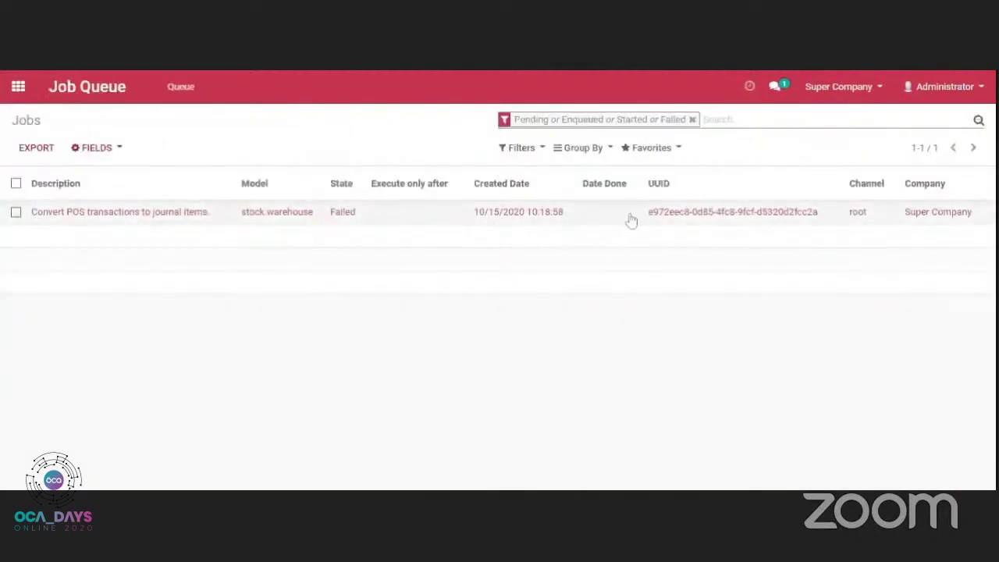
left_click(302, 226)
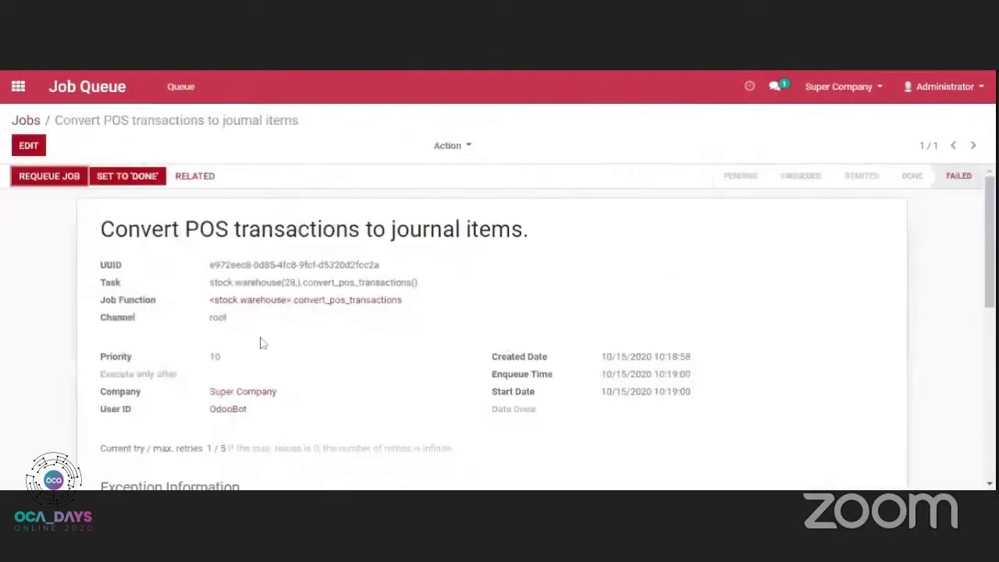
scroll(261, 341, "down", 3)
scroll(262, 345, "down", 5)
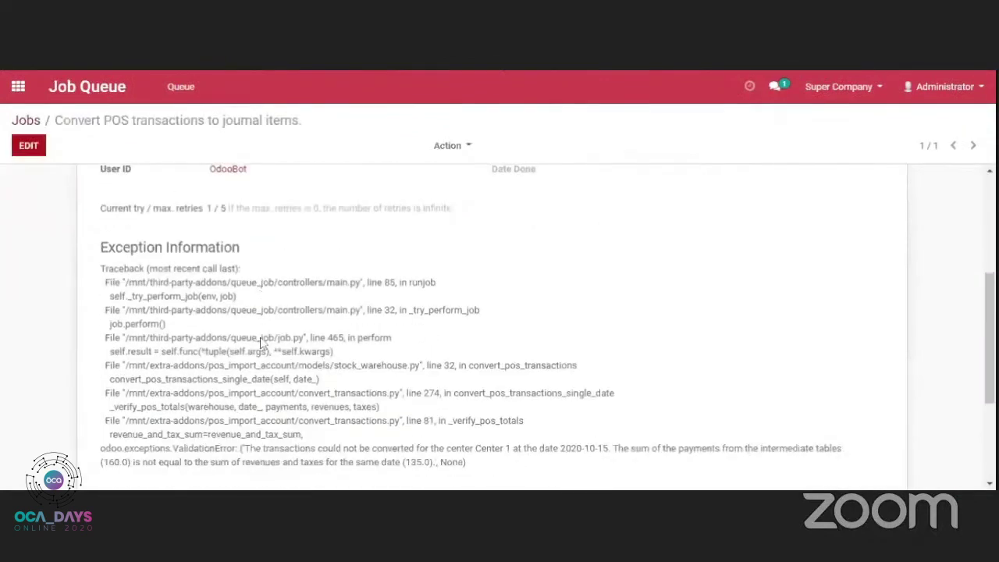
scroll(261, 343, "up", 1)
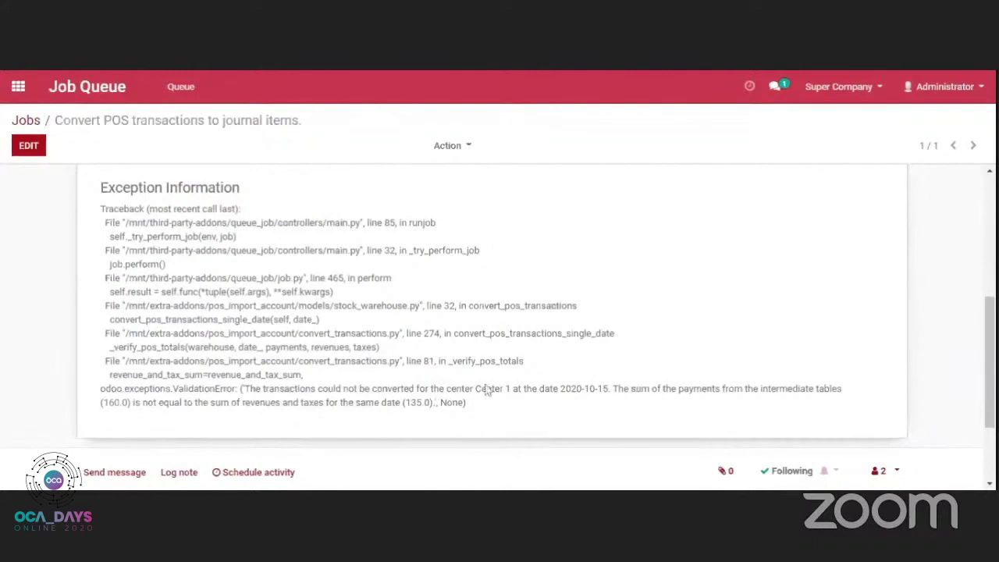
scroll(408, 358, "up", 5)
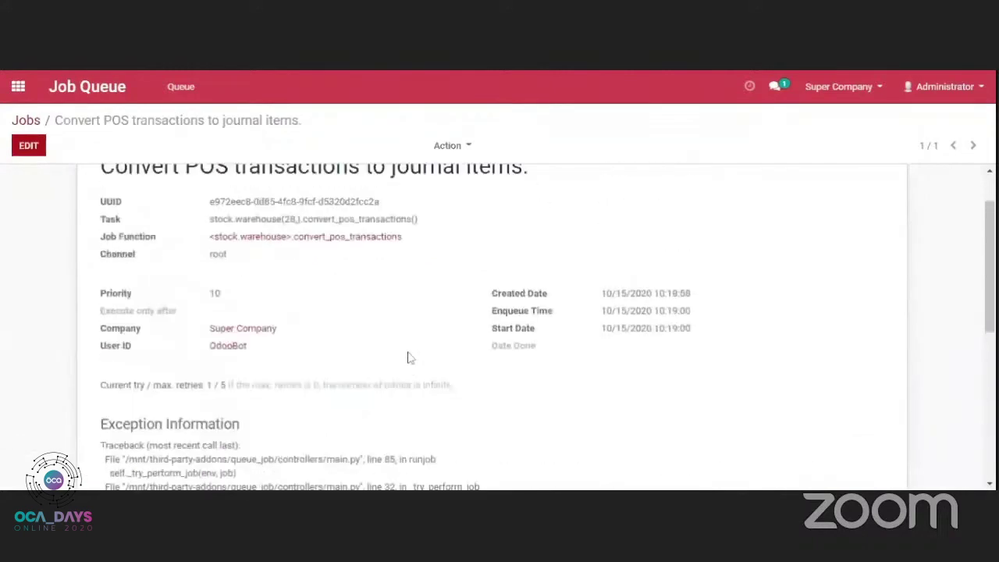
- Switch to the POS Sales app and list all inventory transit operations without the Not Converted filter
left_click(17, 87)
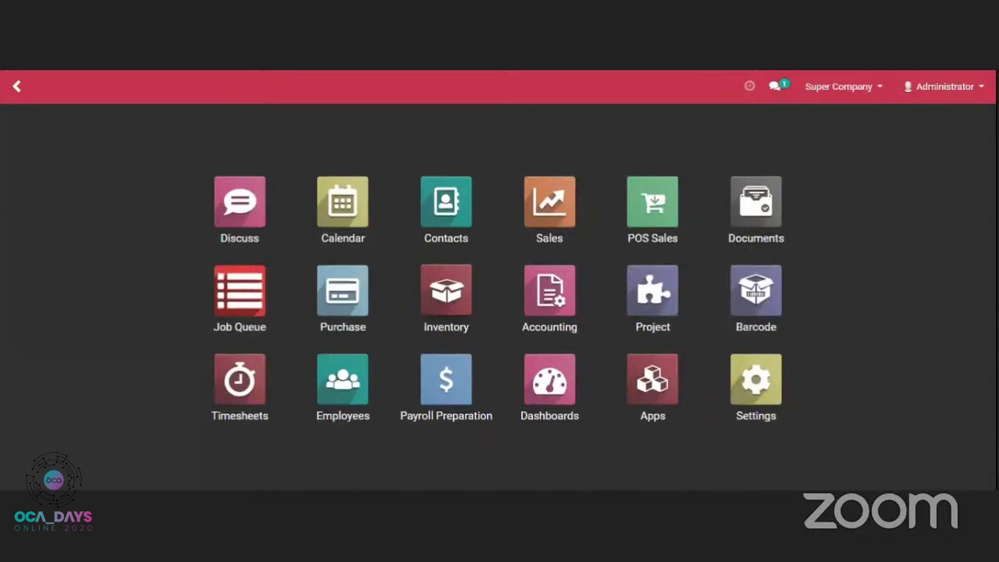
left_click(456, 298)
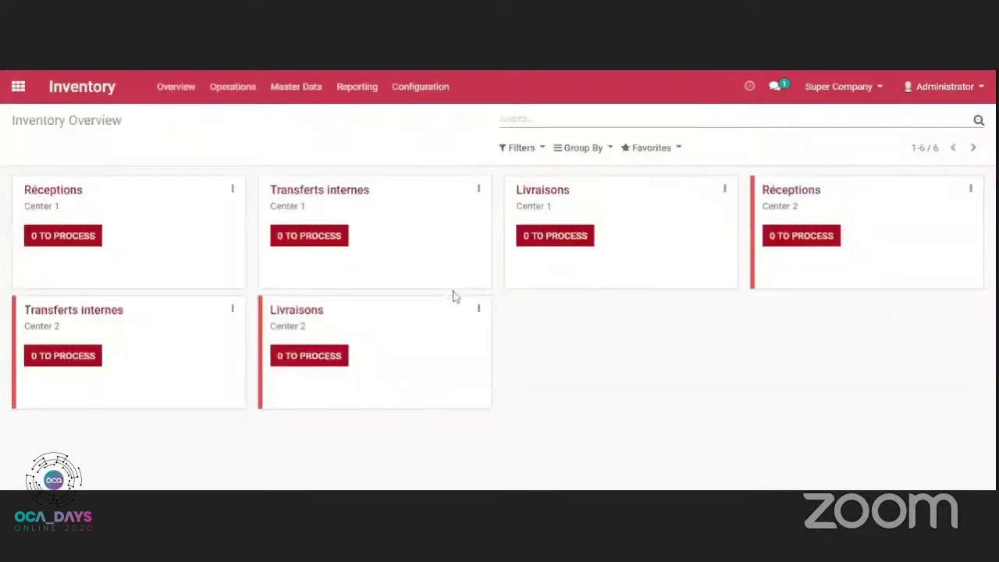
left_click(18, 85)
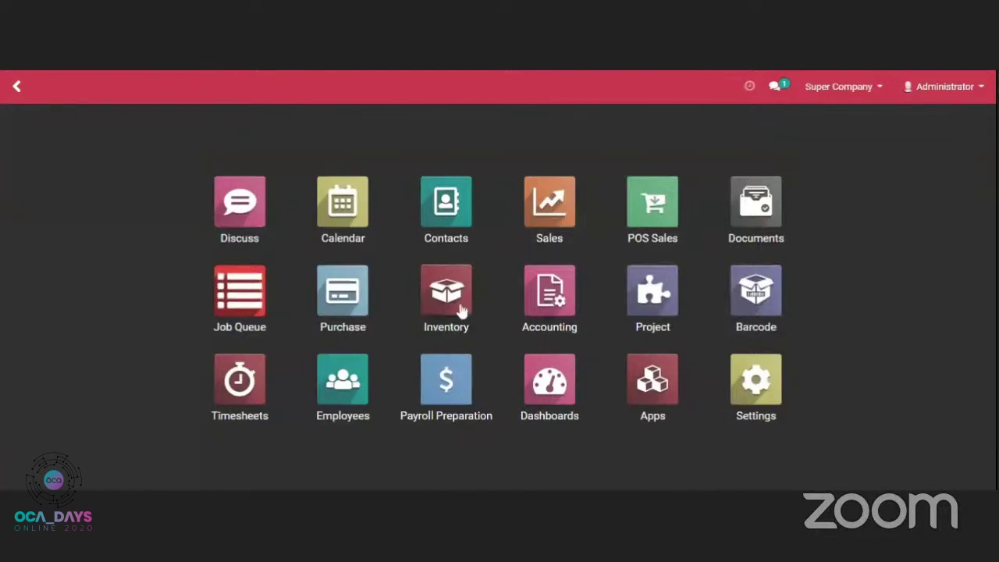
left_click(653, 204)
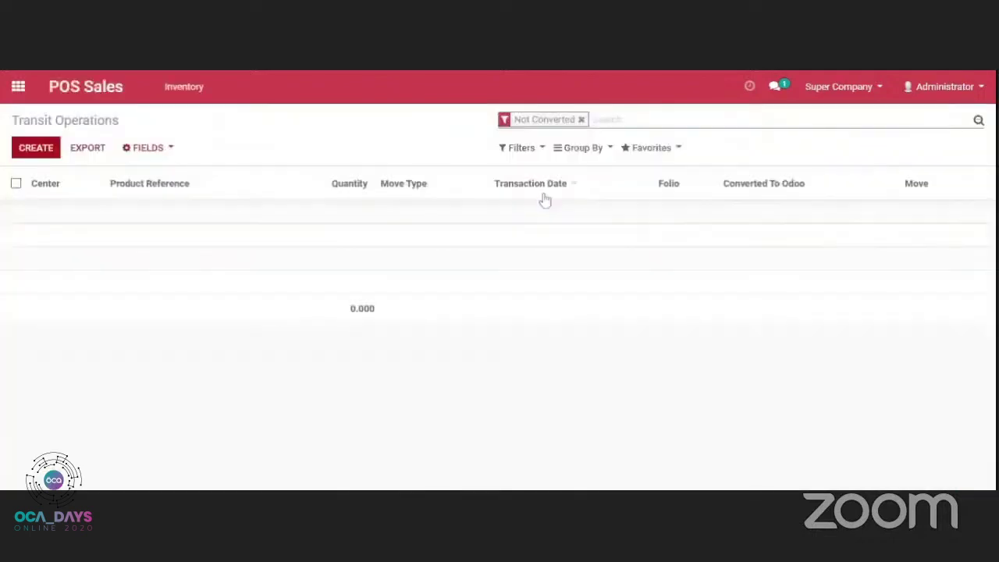
left_click(188, 90)
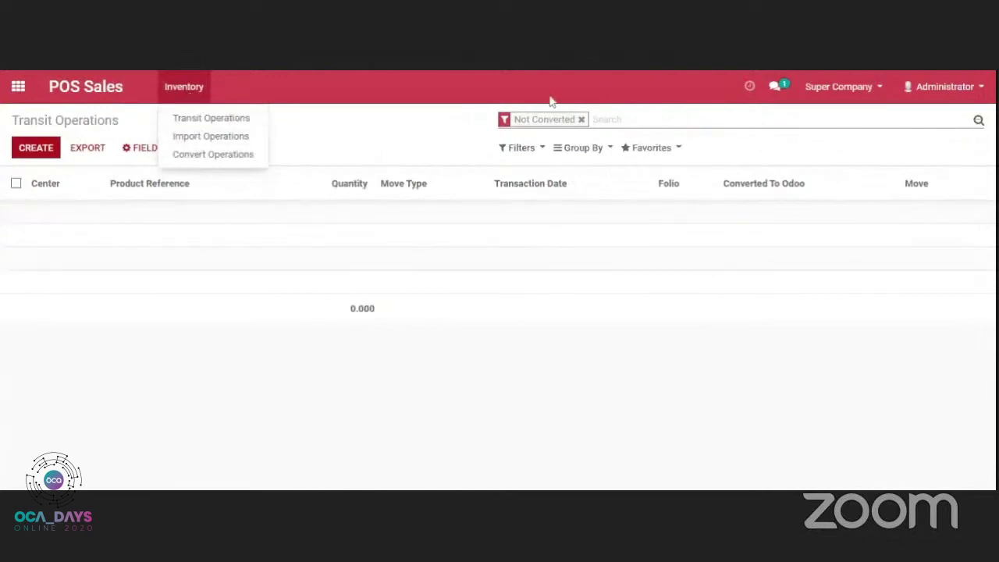
left_click(581, 119)
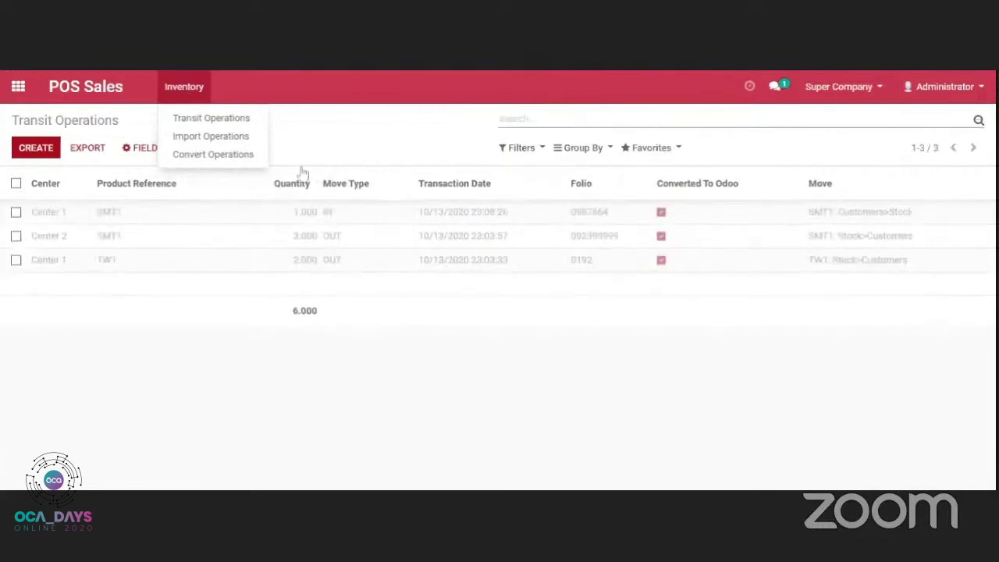
left_click(339, 141)
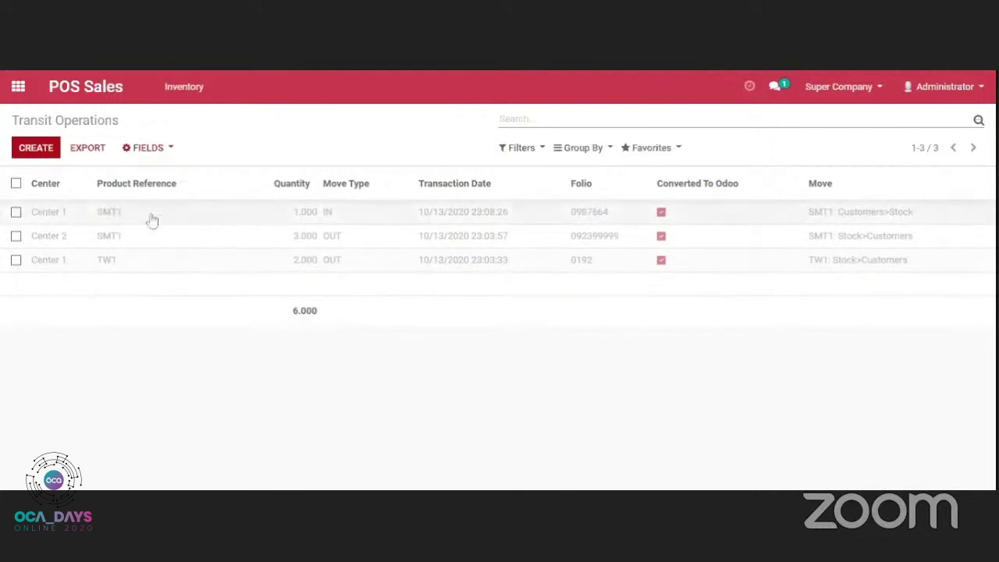
- Examine the Center 1 SMT1 transit operation with move type IN, close its line and return to the app overview
left_click(346, 217)
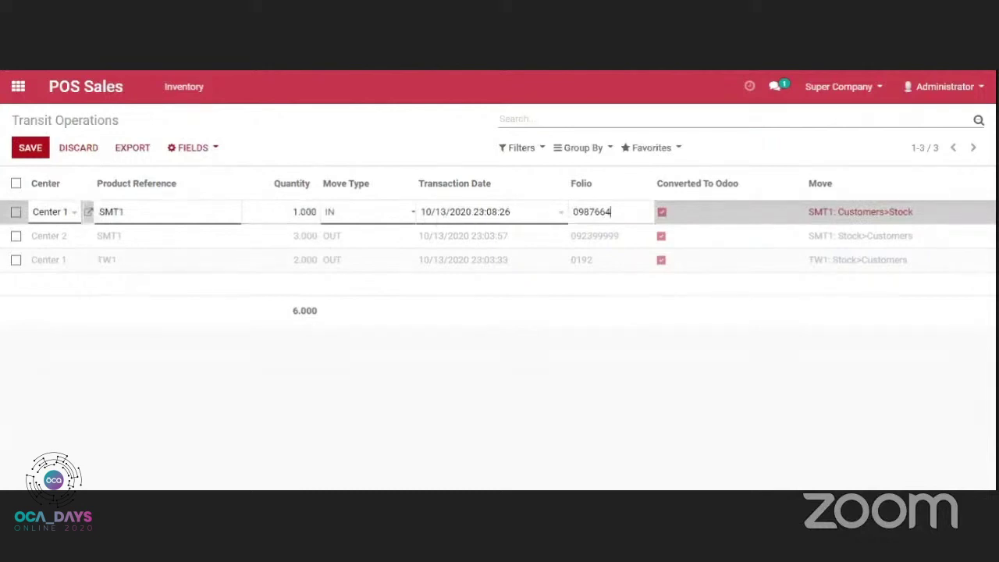
left_click(466, 165)
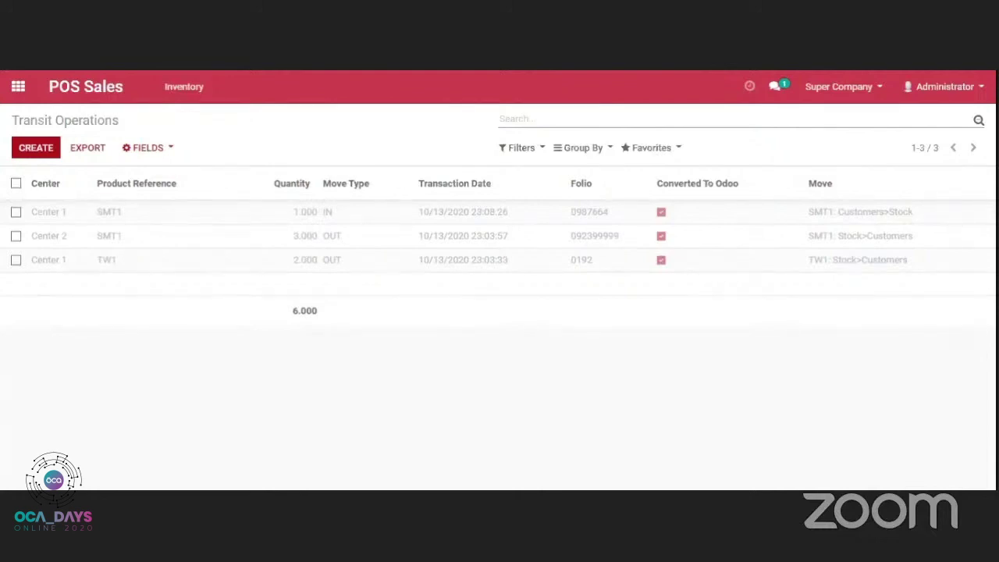
left_click(29, 89)
left_click(19, 90)
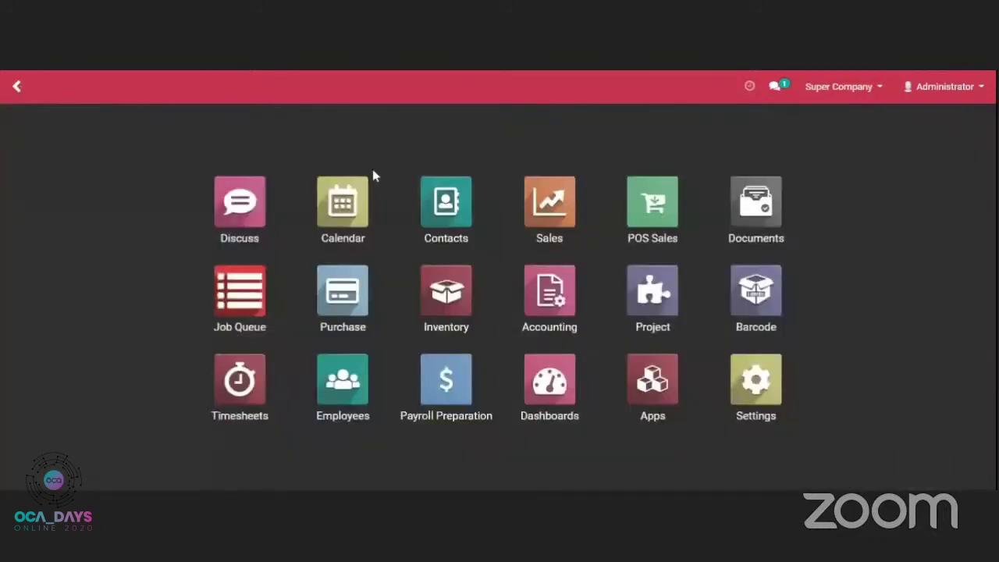